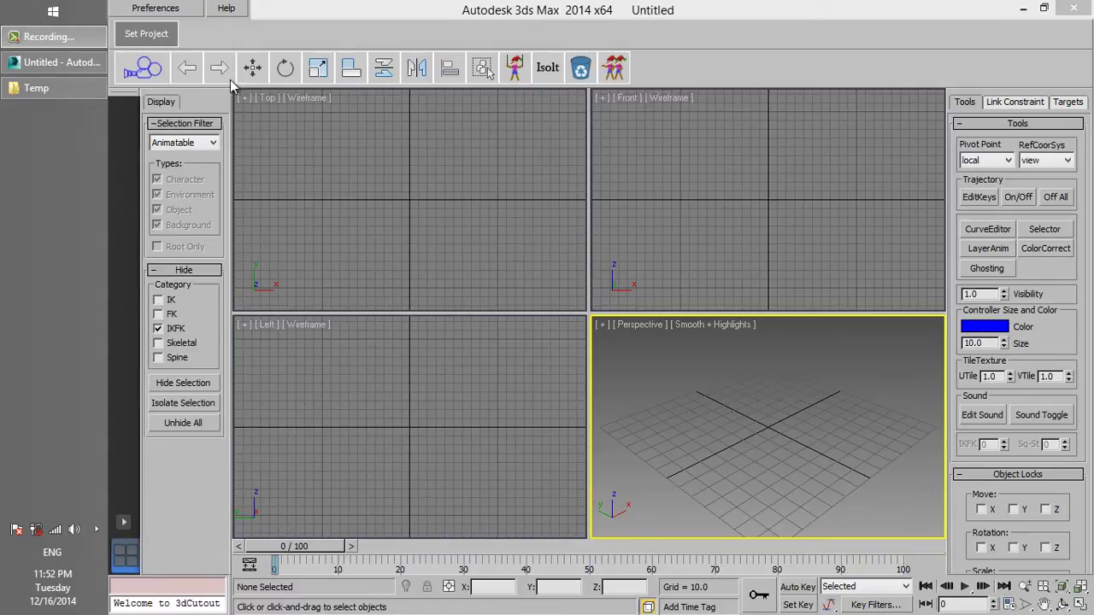
# Load TestProject as the active project from the project picker
pyautogui.click(167, 40)
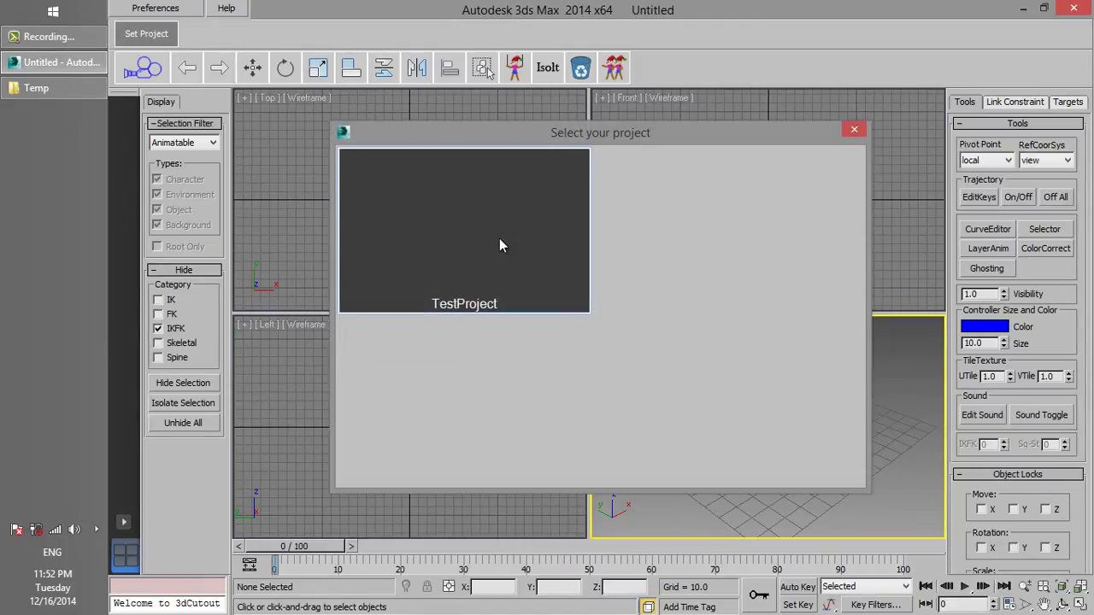
pyautogui.click(500, 240)
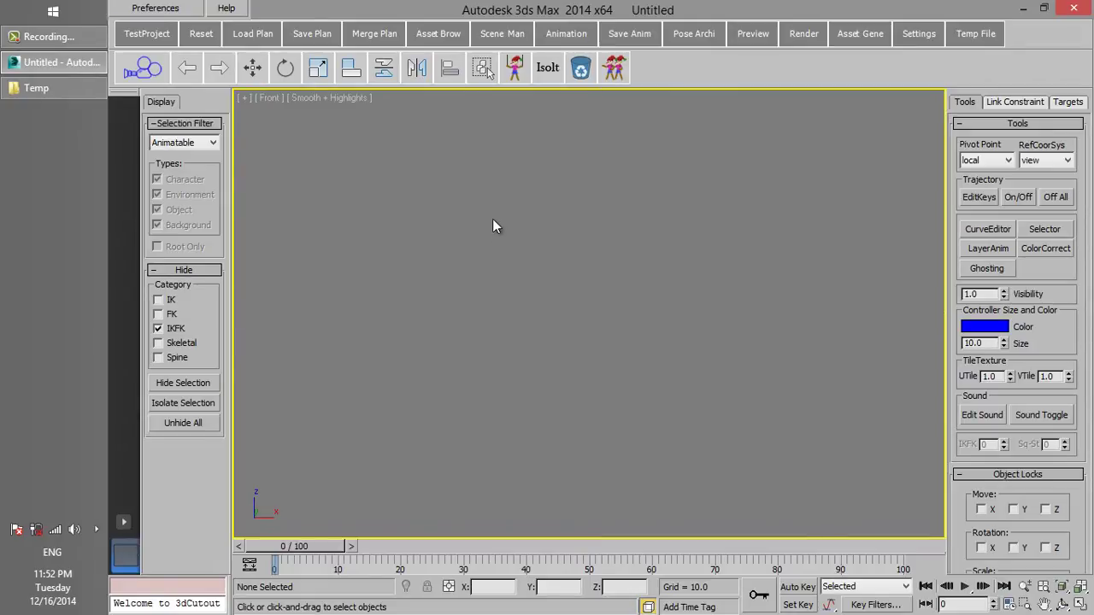
# Browse the Environments and Objects categories in the Asset Browser, then close it
pyautogui.click(460, 37)
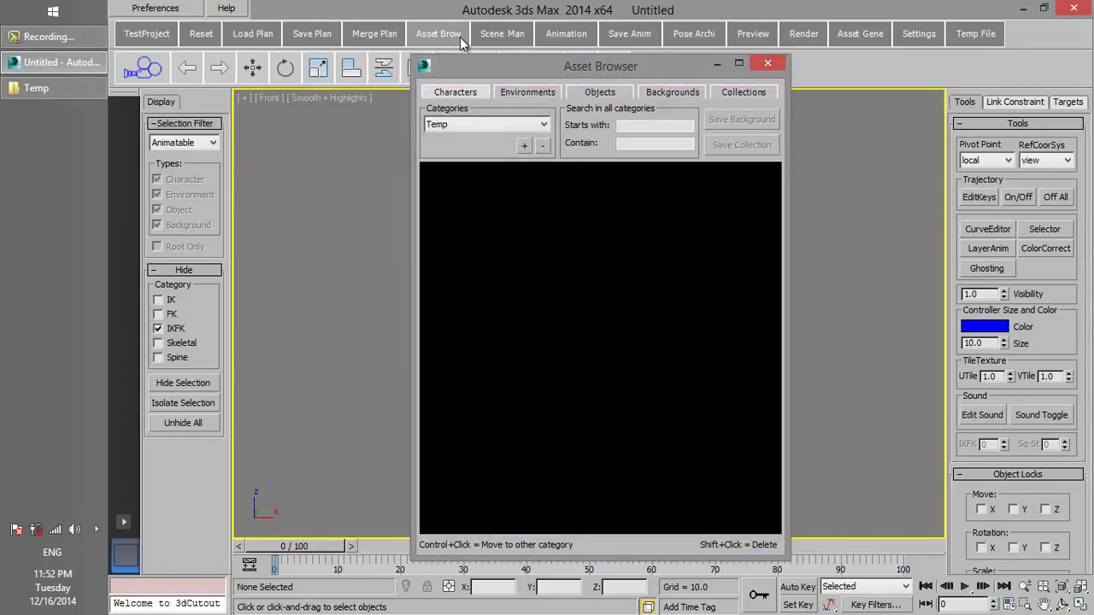
pyautogui.click(523, 88)
pyautogui.click(589, 92)
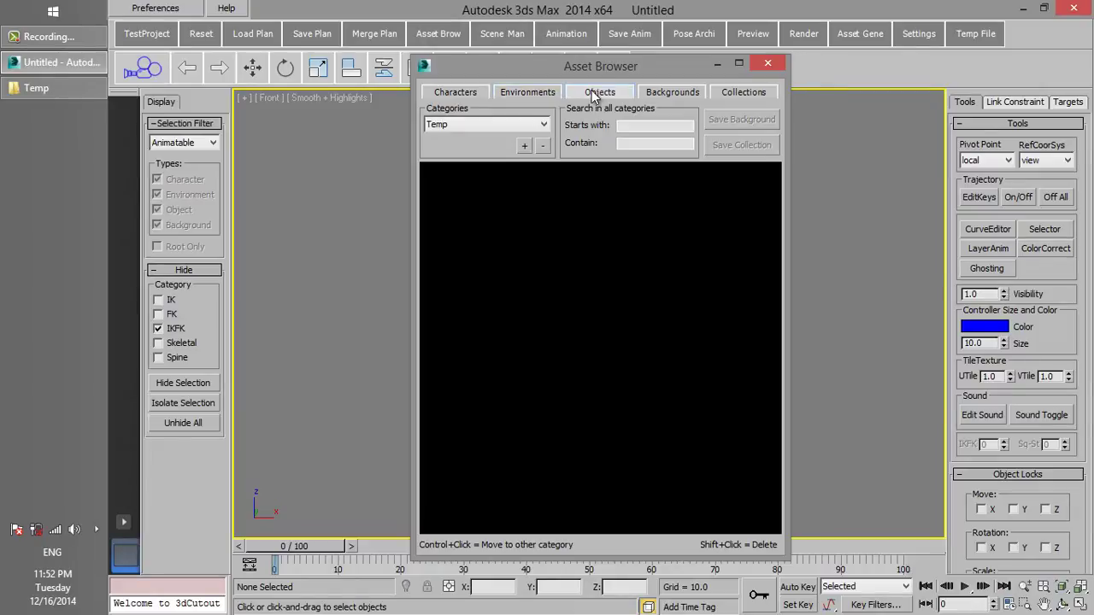
pyautogui.click(769, 65)
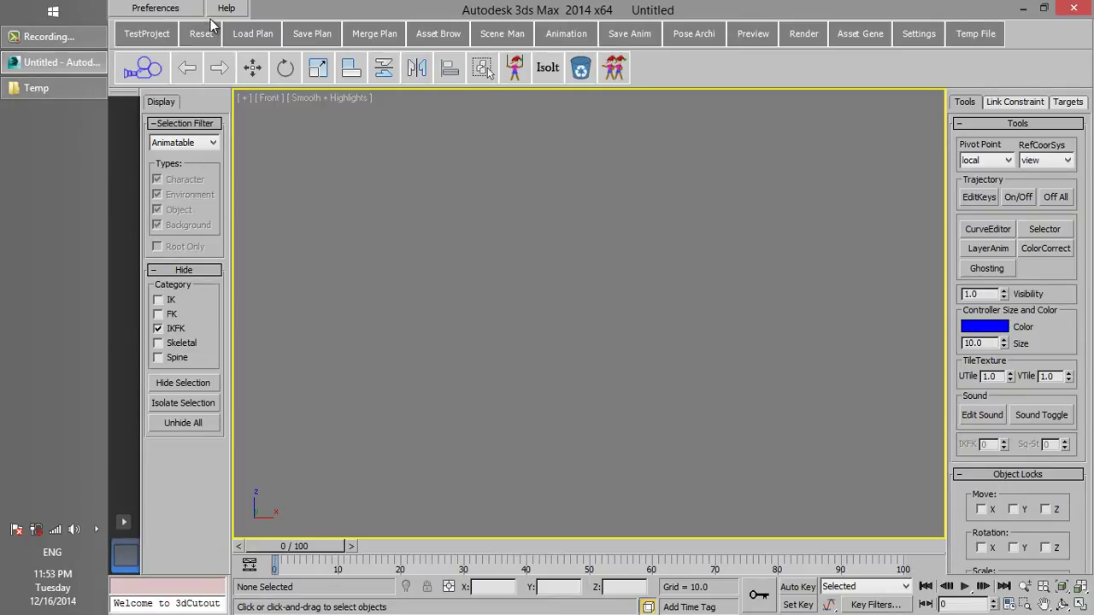
# Create the workgroup file MyWorkgroup.3wg in the networked computer's Share folder
pyautogui.click(155, 7)
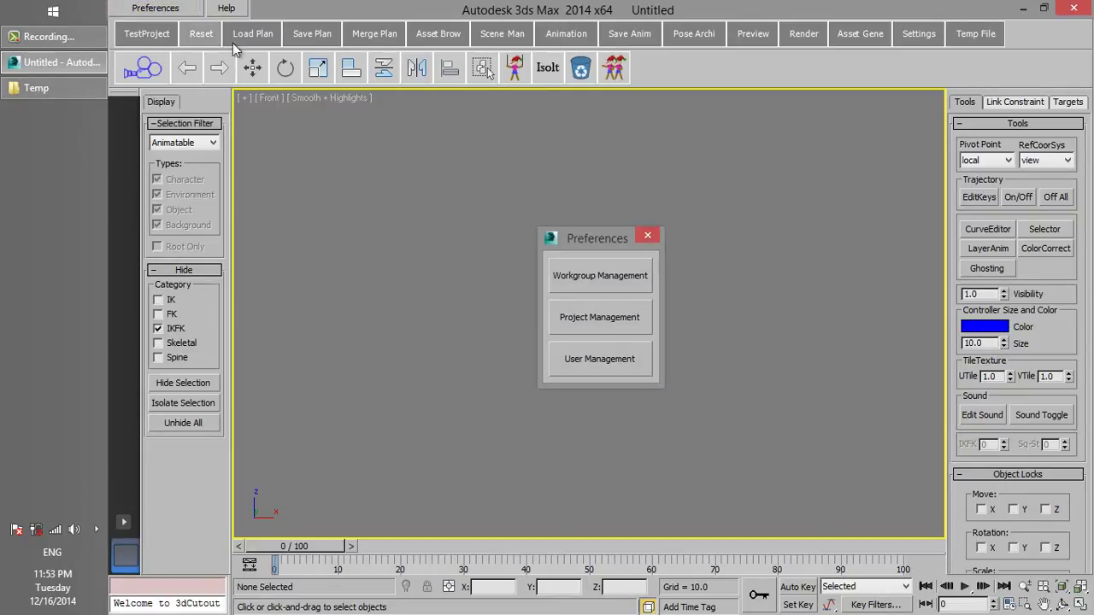
pyautogui.click(591, 283)
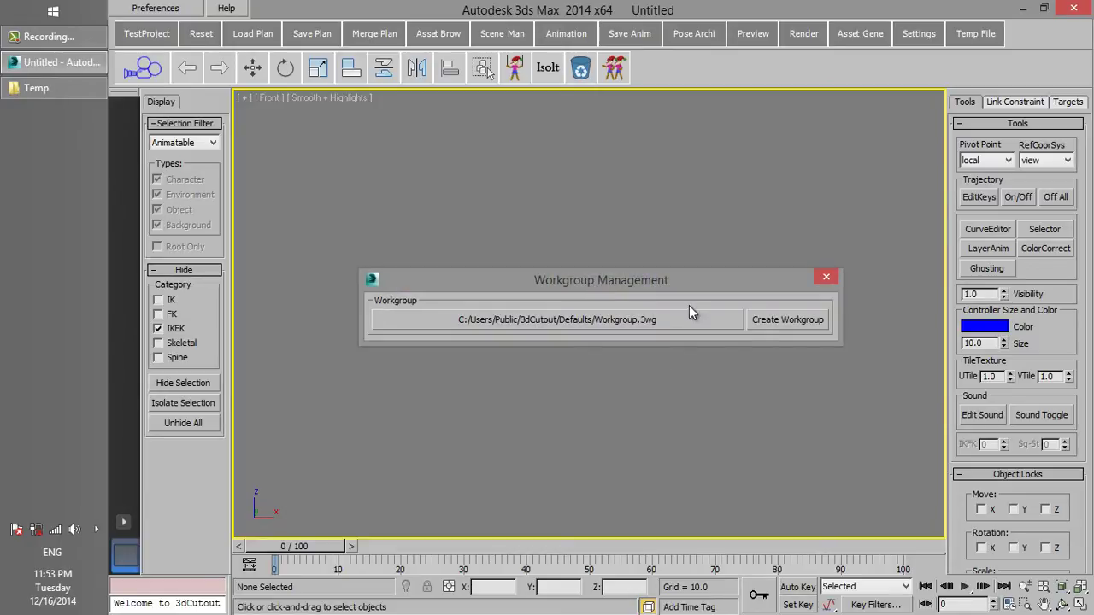
pyautogui.click(769, 326)
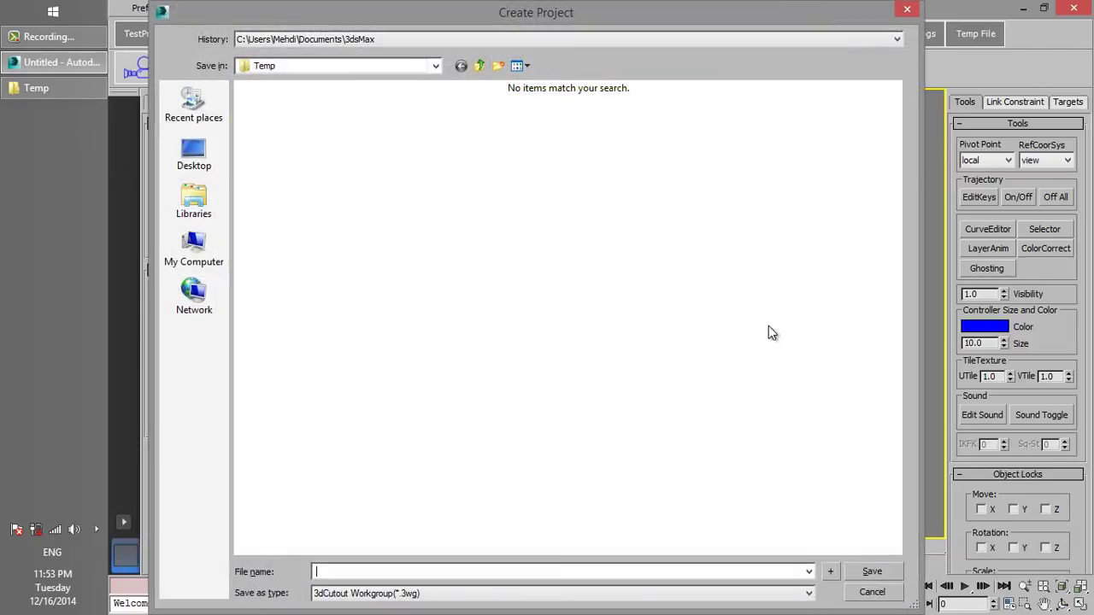
pyautogui.click(211, 299)
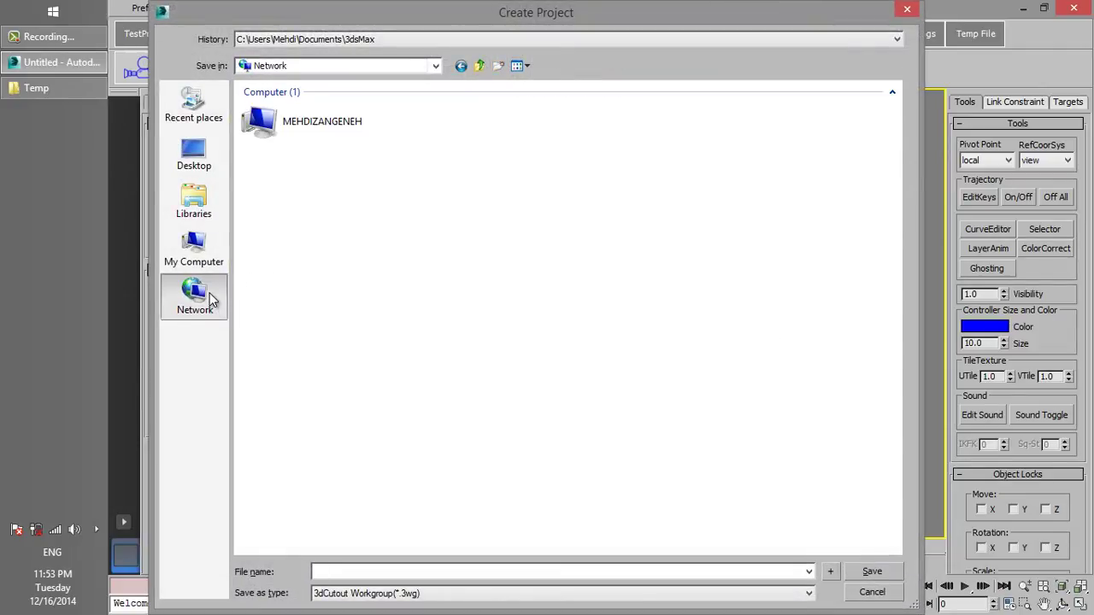
pyautogui.doubleClick(269, 142)
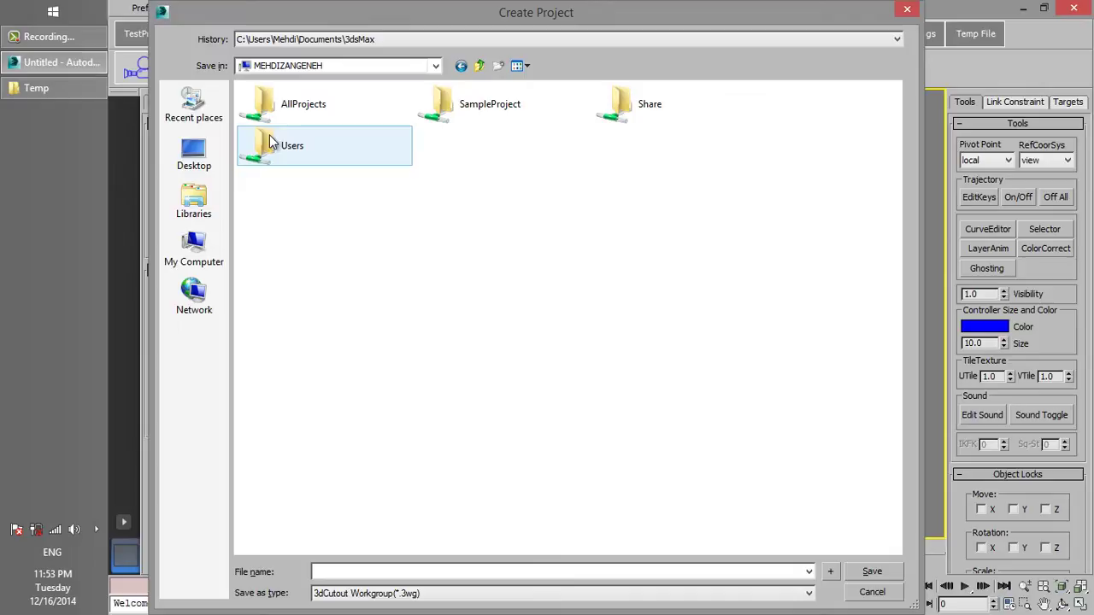
pyautogui.doubleClick(622, 107)
pyautogui.click(367, 570)
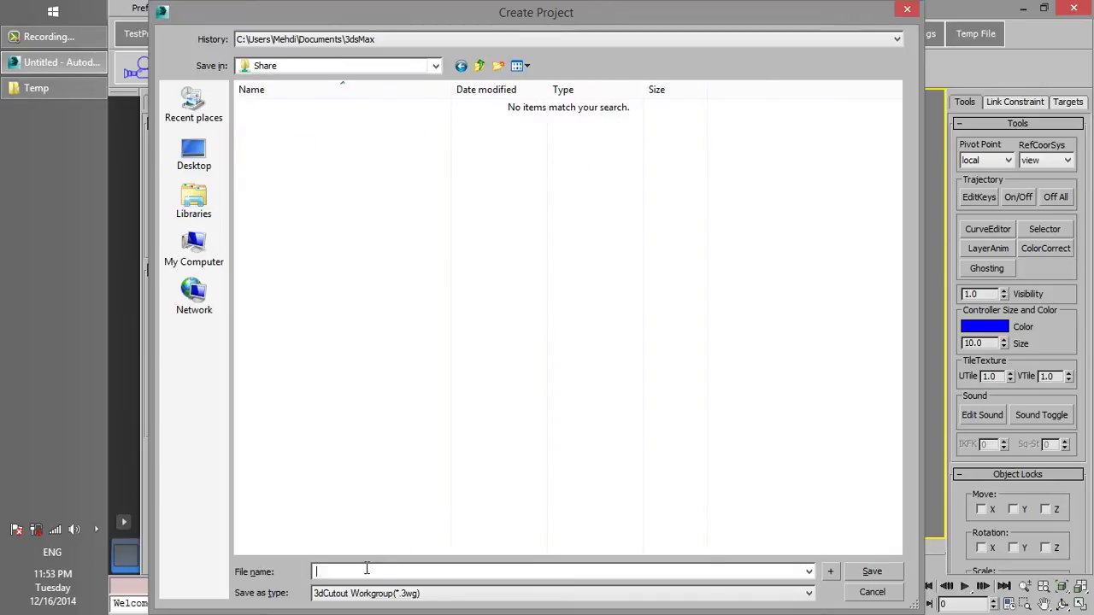
pyautogui.write('MyWorkgroup')
pyautogui.click(872, 571)
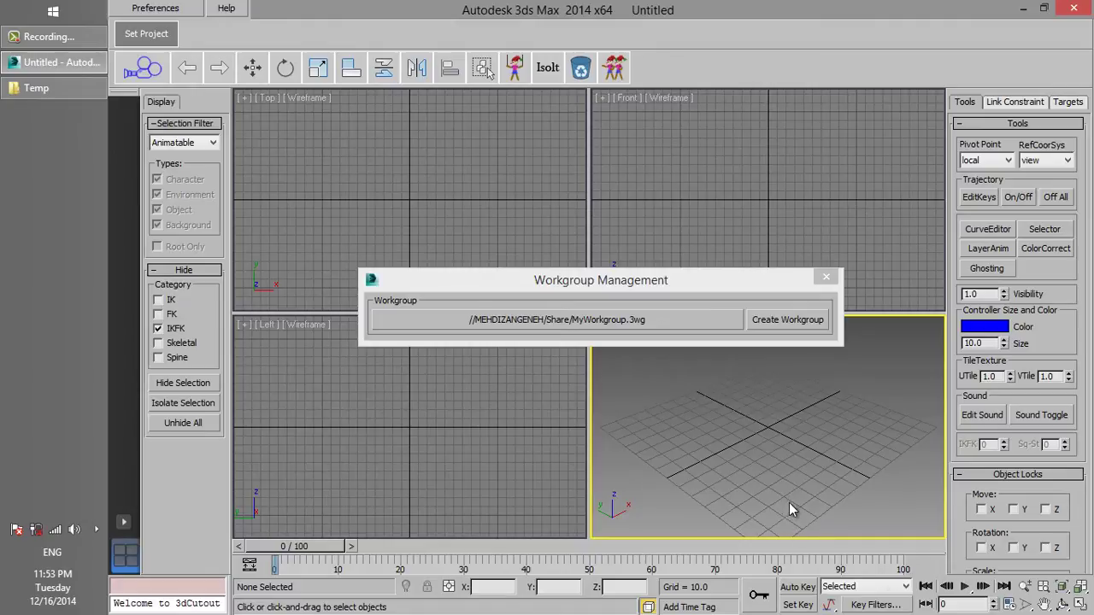
# Close Workgroup Management and create project MyProject in the networked AllProjects folder
pyautogui.click(826, 277)
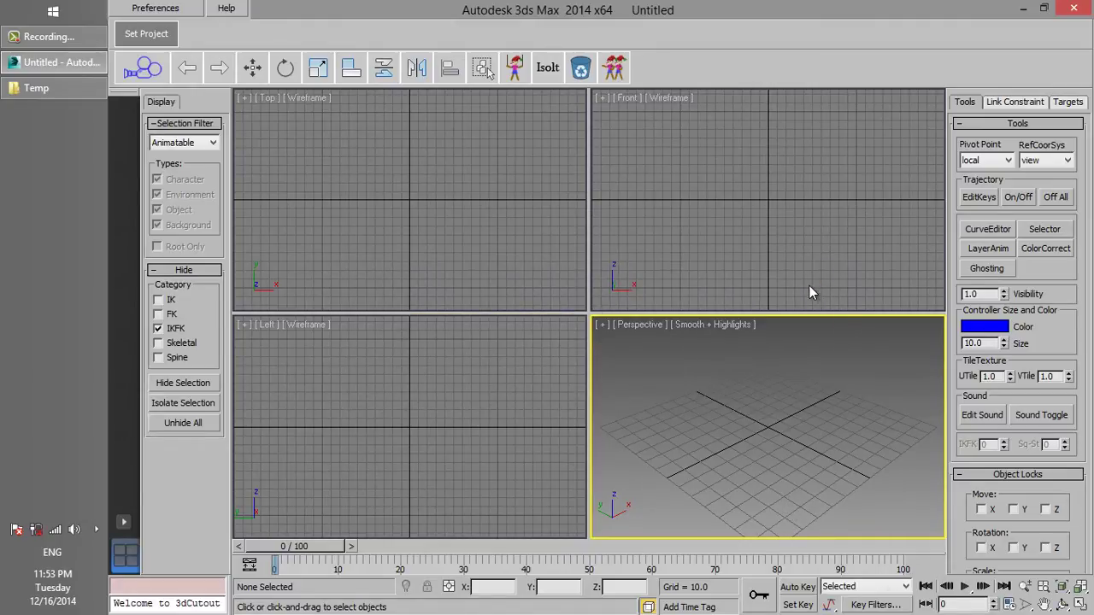
pyautogui.click(166, 10)
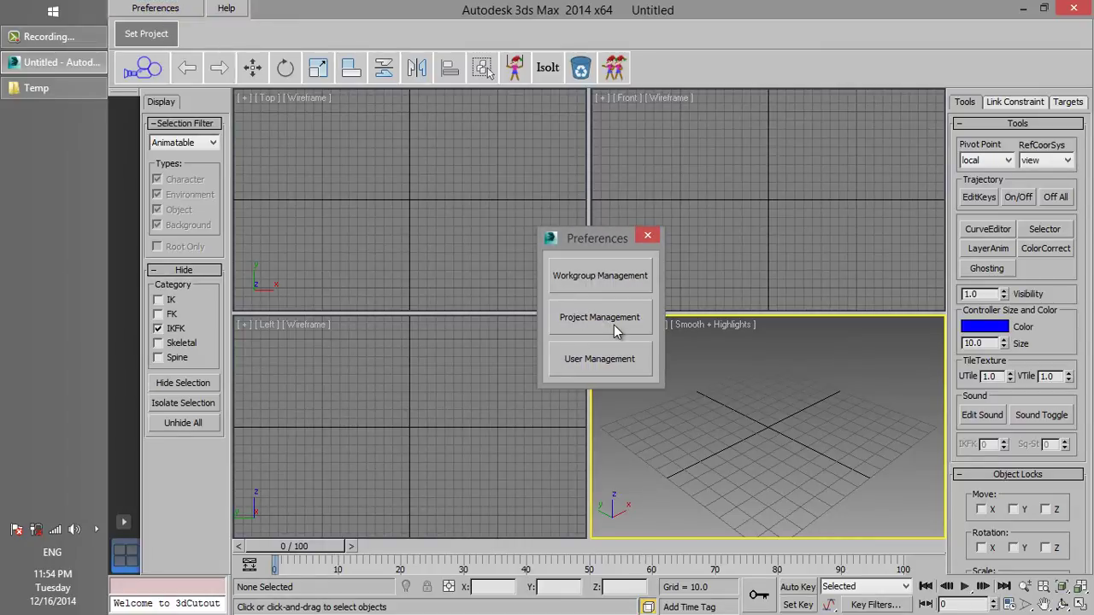
pyautogui.click(615, 330)
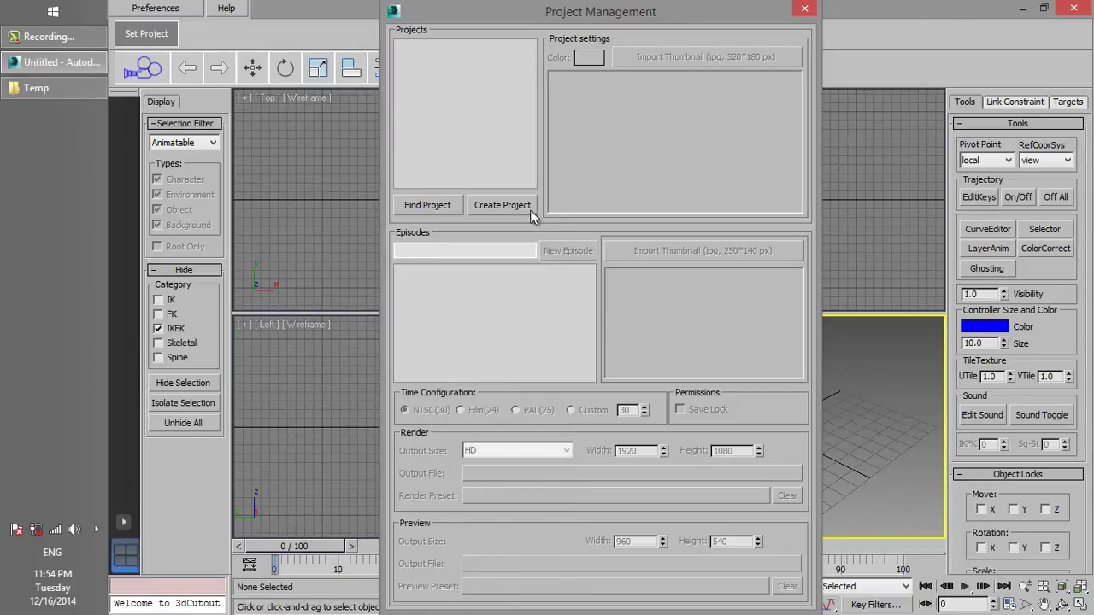
pyautogui.click(502, 205)
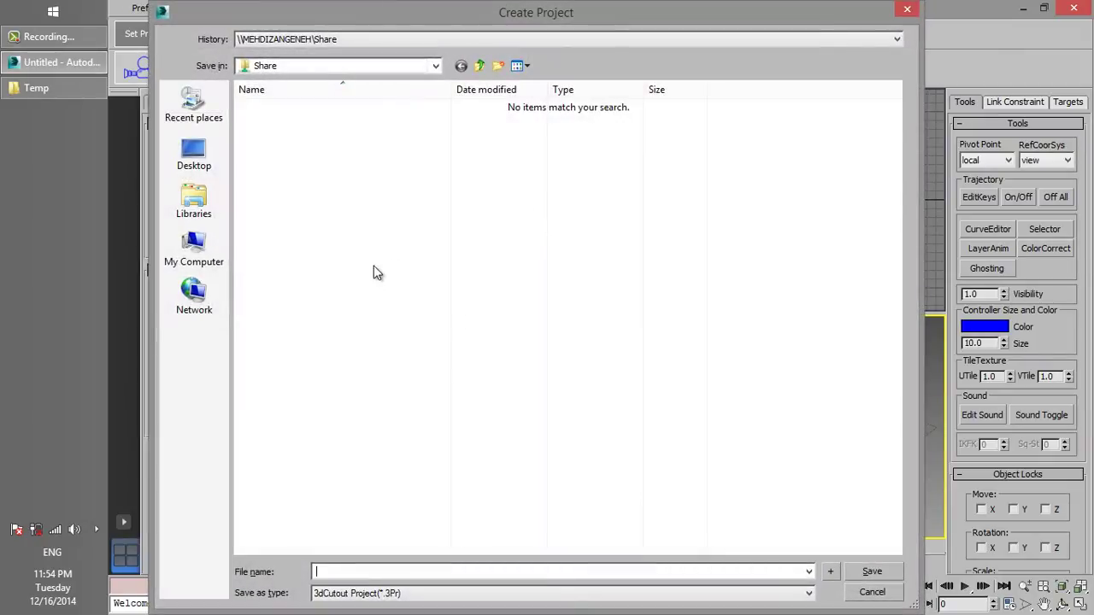
pyautogui.click(215, 297)
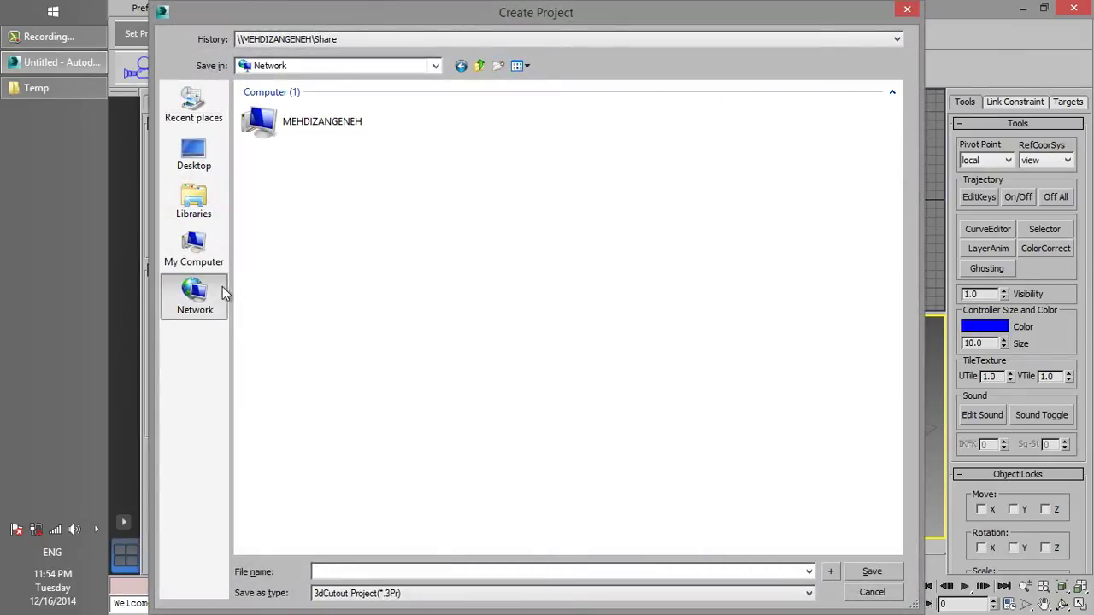
pyautogui.doubleClick(261, 141)
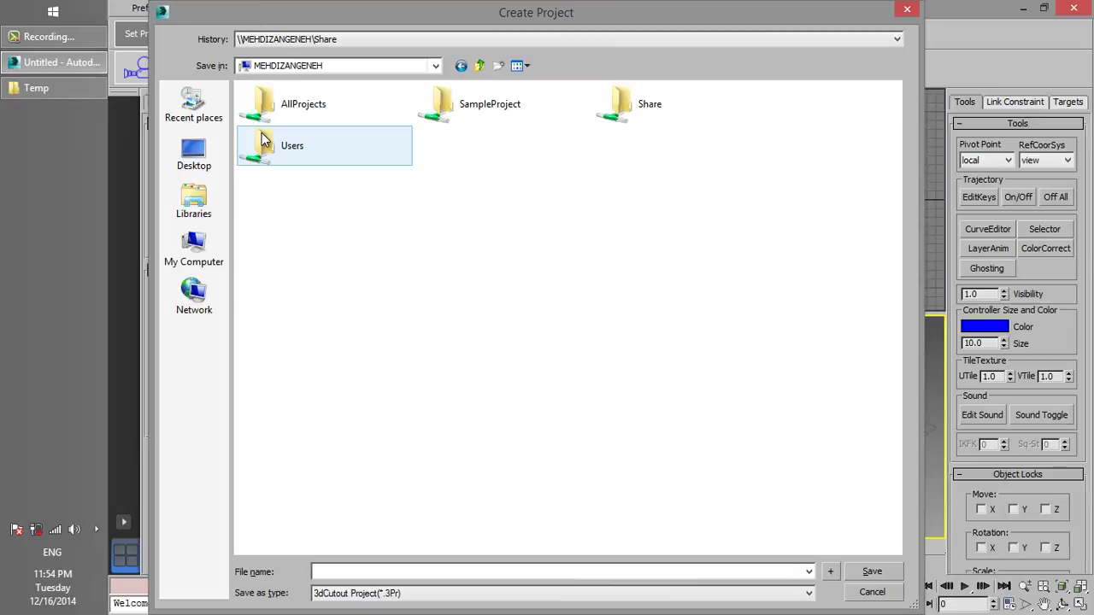
pyautogui.doubleClick(268, 118)
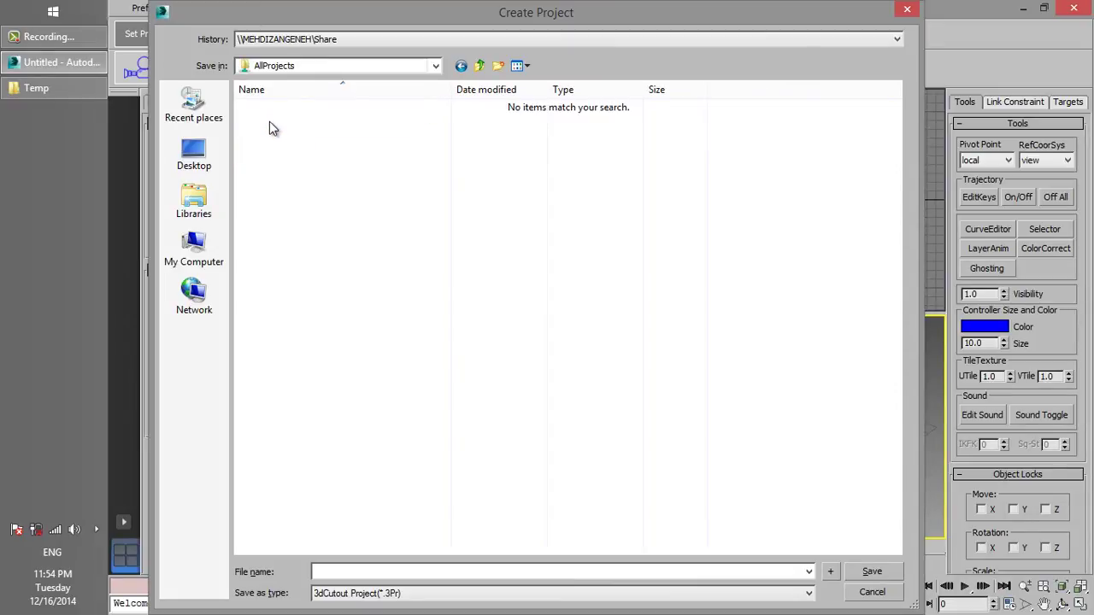
pyautogui.click(358, 571)
pyautogui.write('MyProject')
pyautogui.click(888, 574)
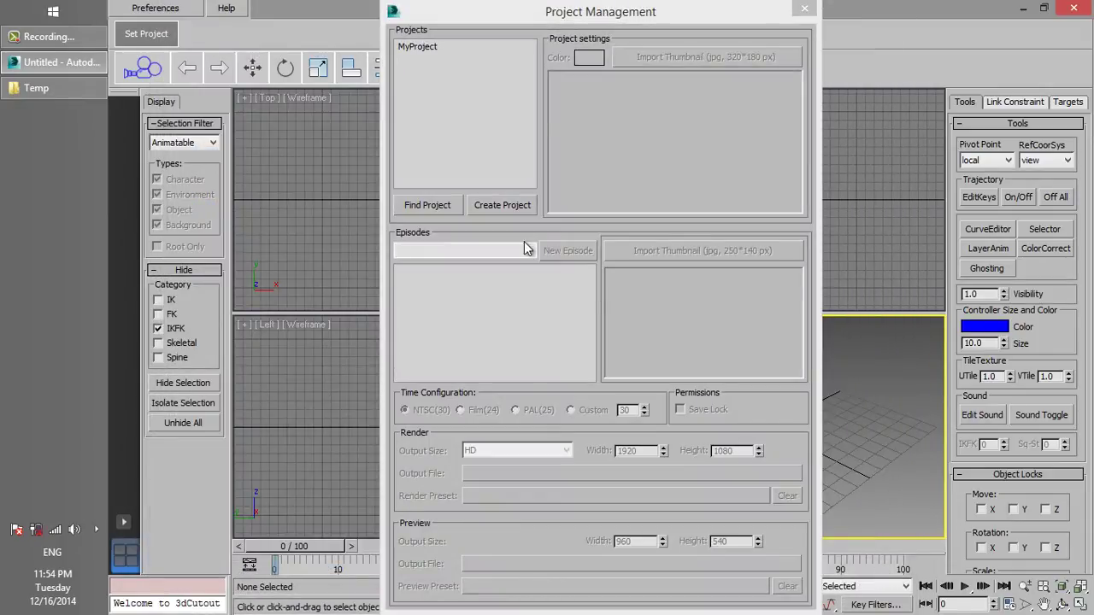
# Select MyProject in the Projects list and set it as the current project
pyautogui.click(419, 50)
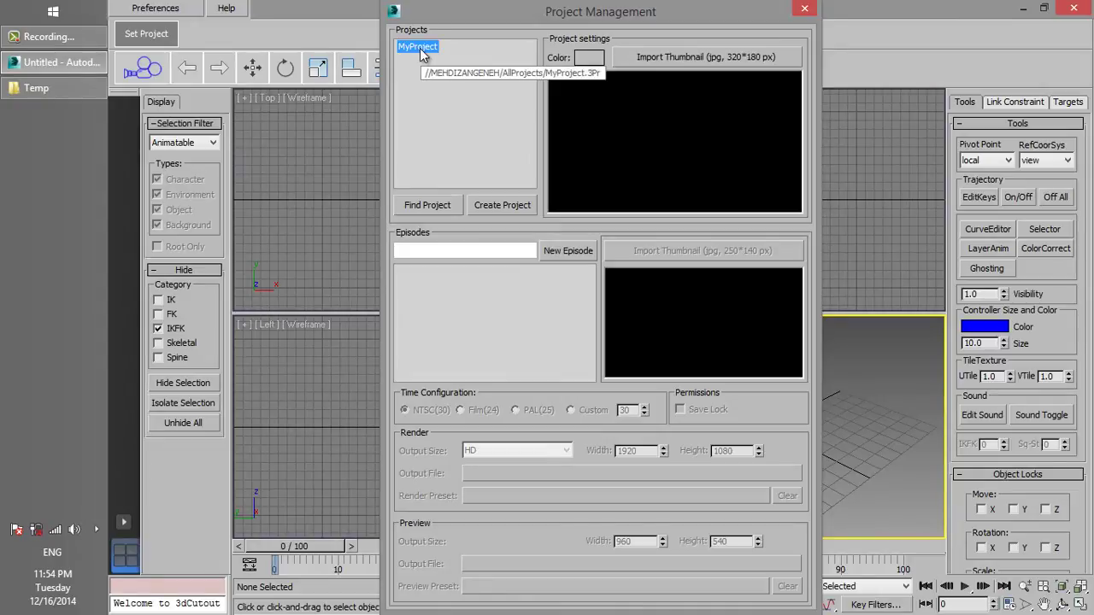
pyautogui.click(165, 32)
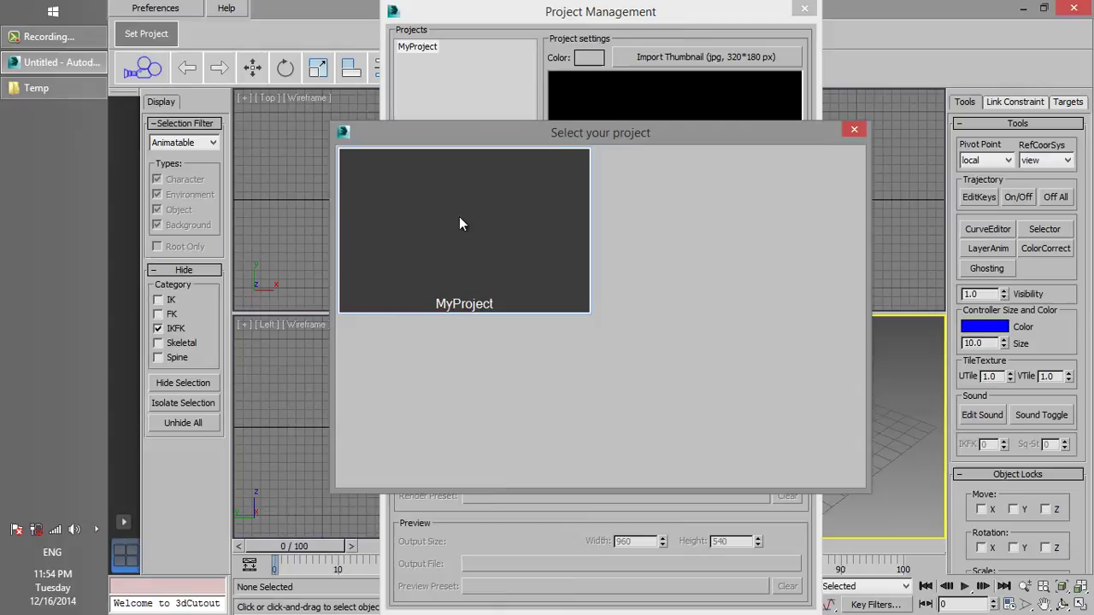
pyautogui.click(854, 129)
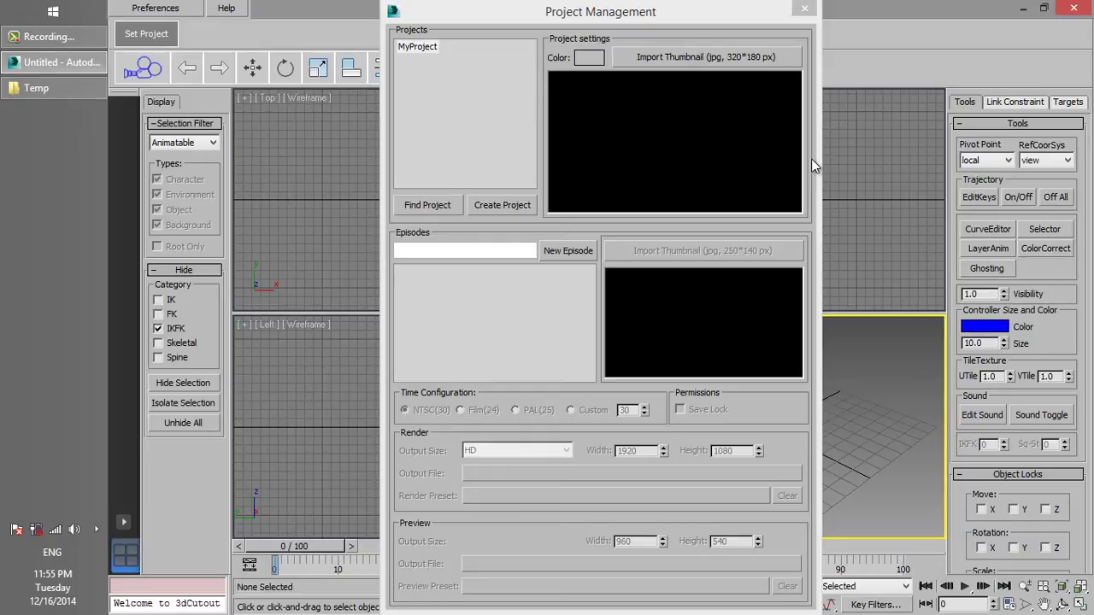
# Import MyProject.jpg from C:\Temp as MyProject's thumbnail
pyautogui.click(700, 57)
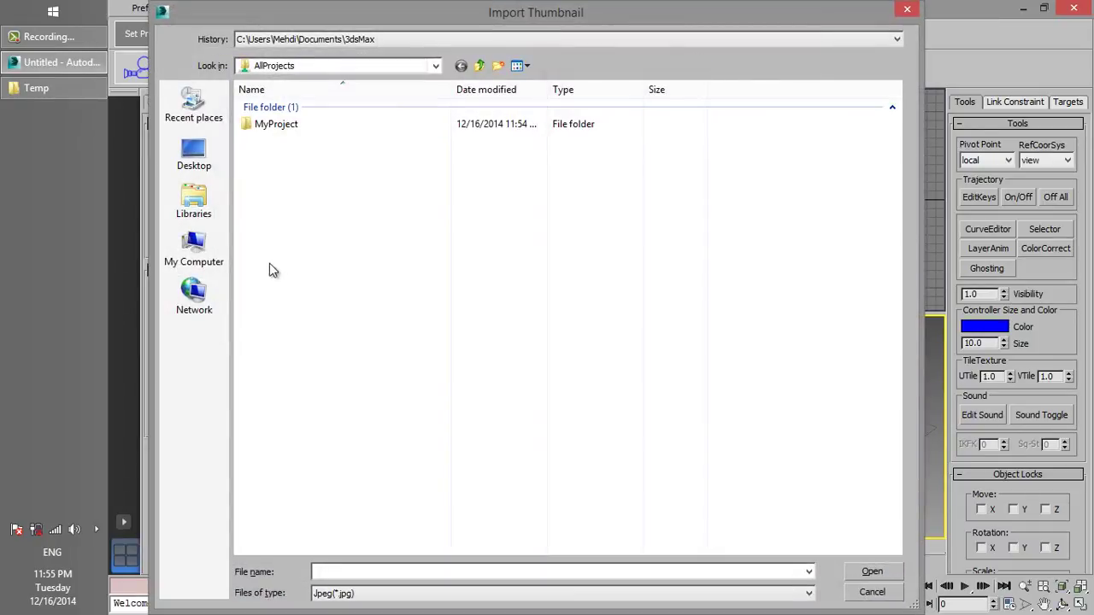
pyautogui.click(214, 259)
pyautogui.doubleClick(459, 226)
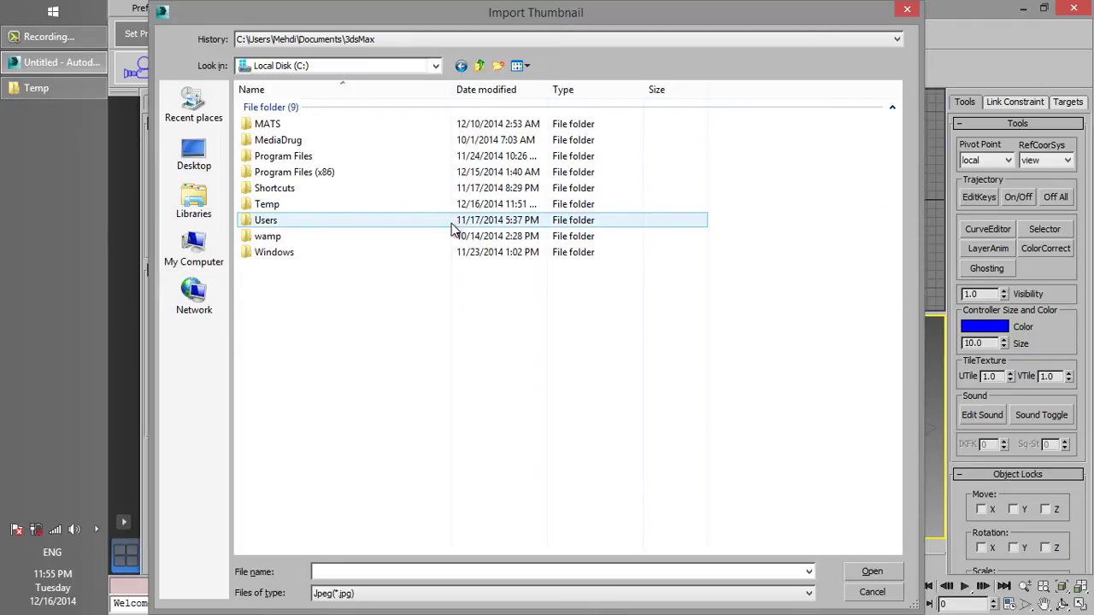
pyautogui.doubleClick(284, 206)
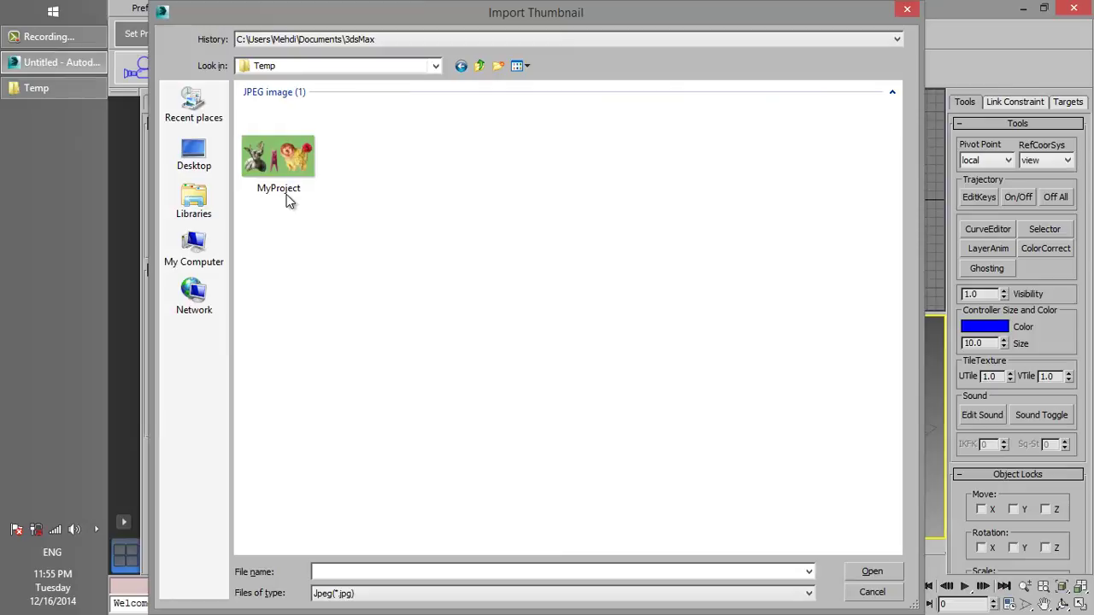
pyautogui.doubleClick(286, 184)
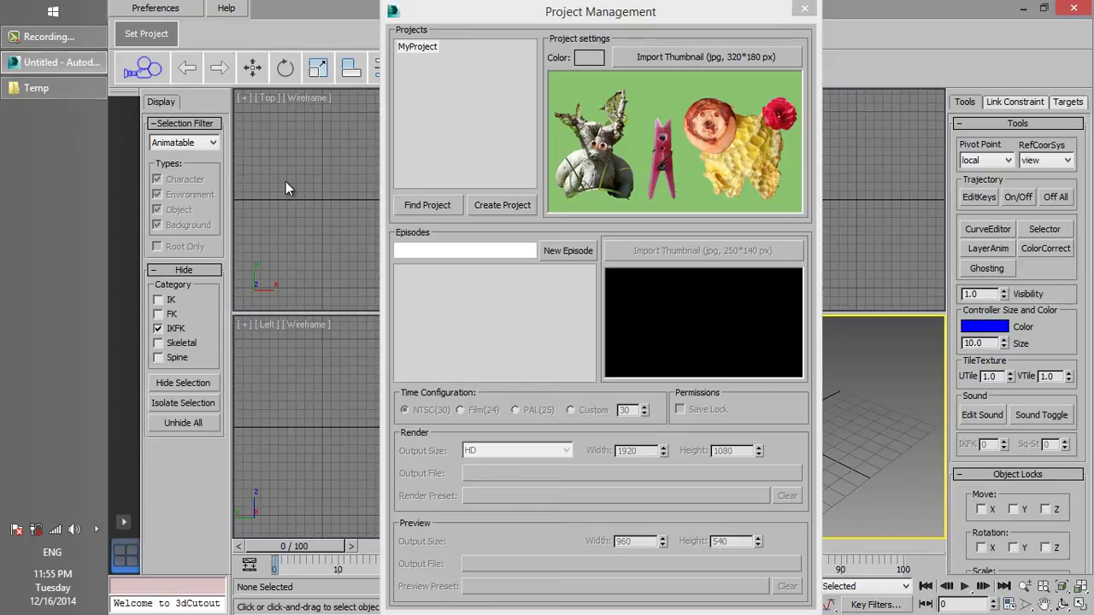
# Set MyProject's project colour to pure blue and load it as the active project
pyautogui.click(585, 59)
pyautogui.click(404, 102)
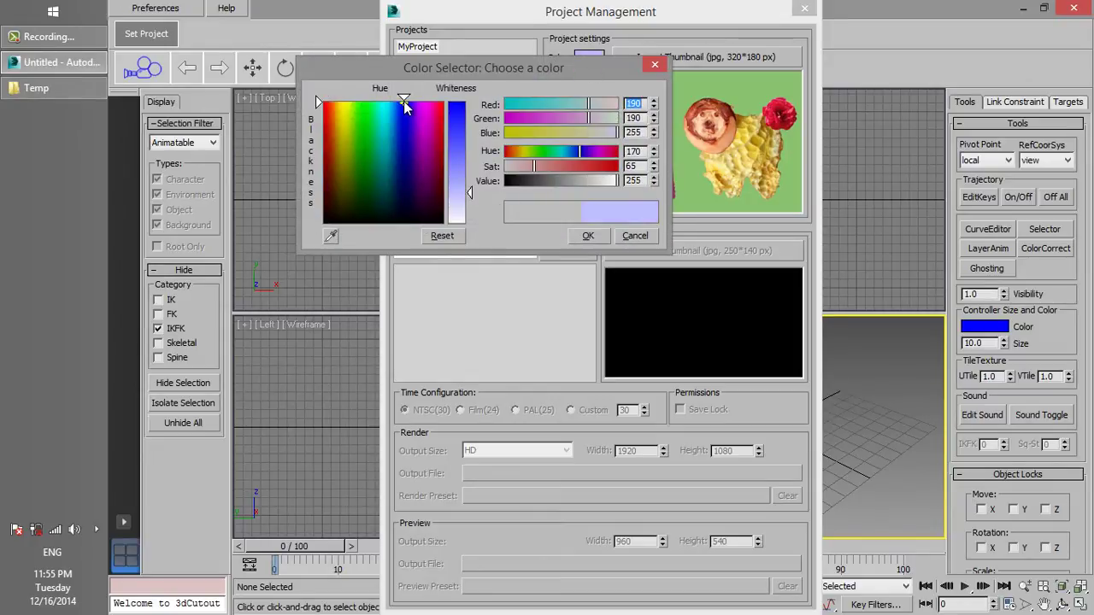
pyautogui.click(458, 103)
pyautogui.click(588, 237)
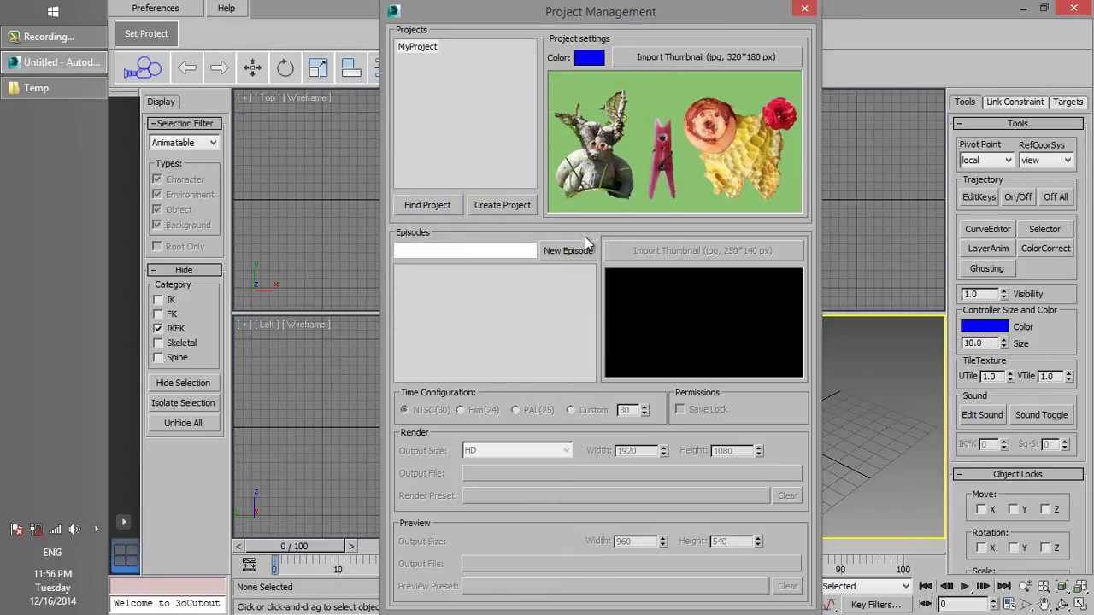
pyautogui.click(168, 39)
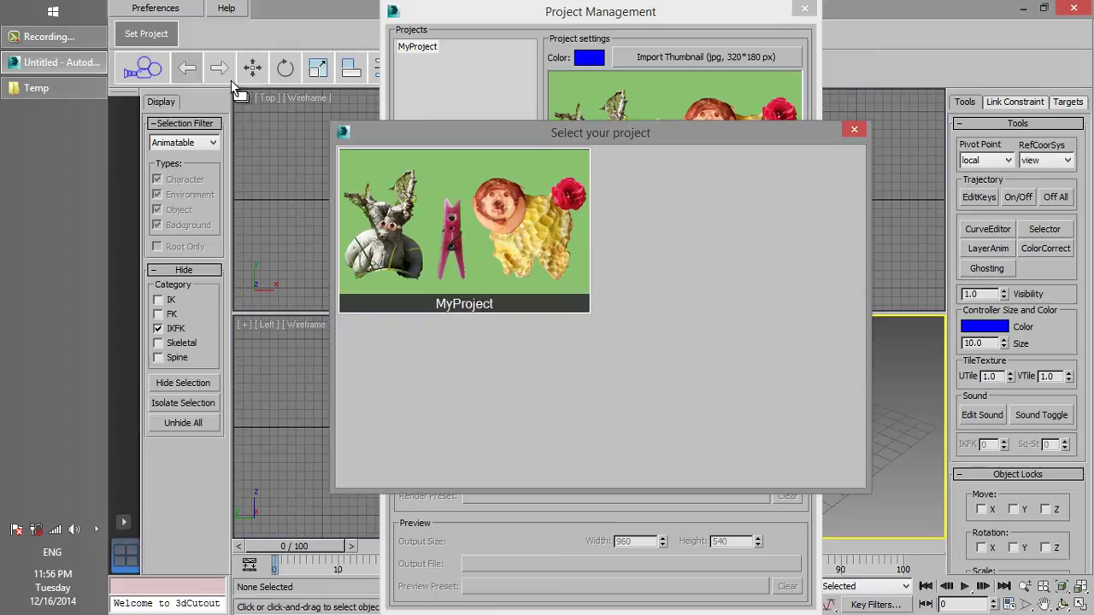
pyautogui.click(433, 190)
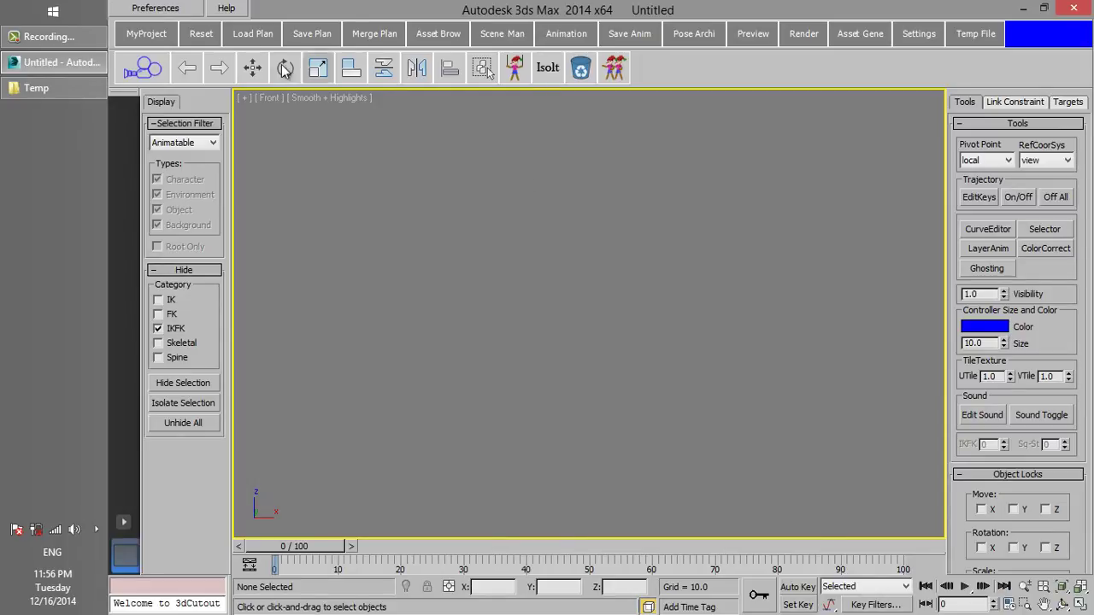
# Use Find Project to browse to the networked SampleProject folder holding SampleProject.3pr
pyautogui.click(154, 9)
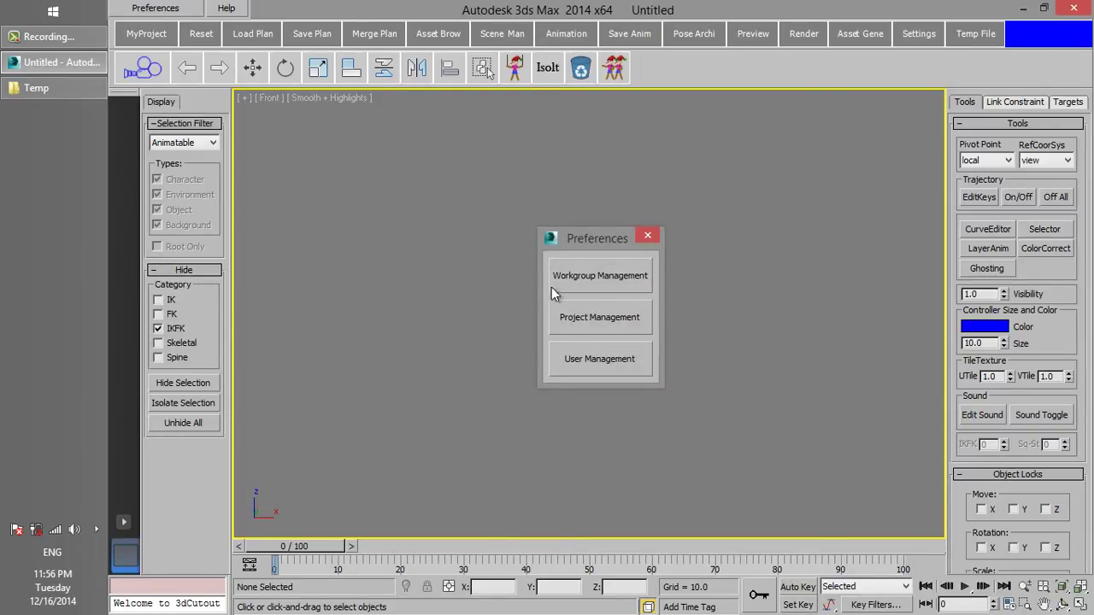
pyautogui.click(621, 315)
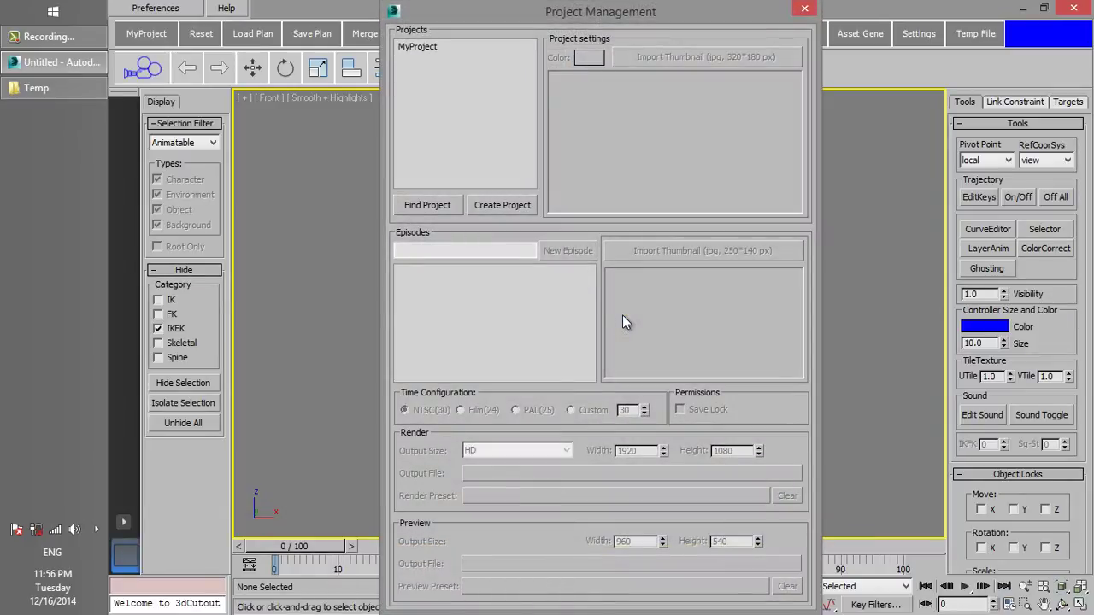
pyautogui.click(450, 212)
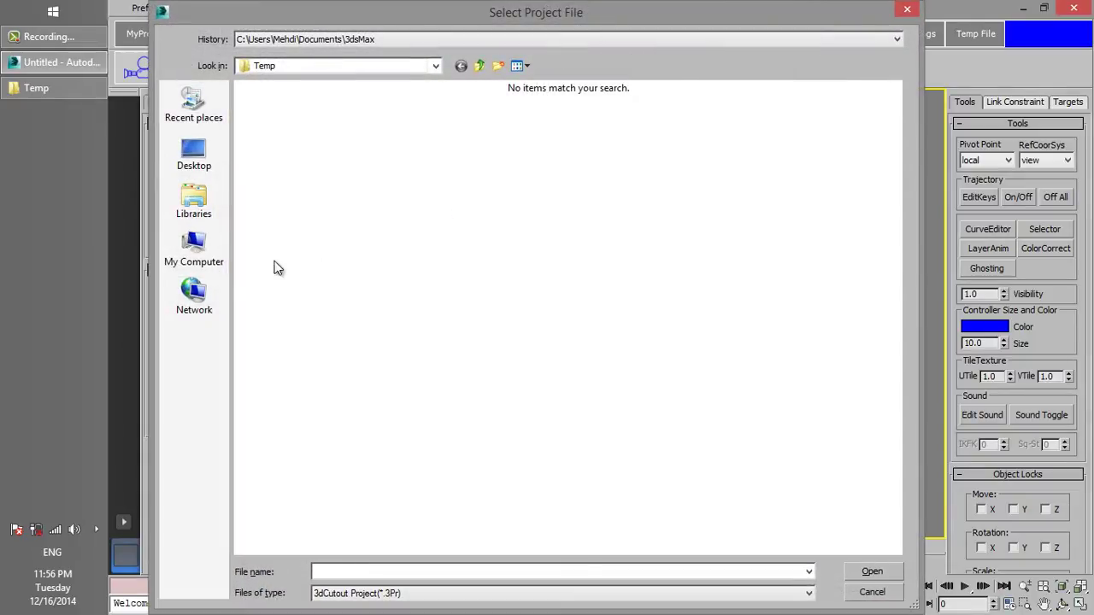
pyautogui.click(195, 291)
pyautogui.doubleClick(267, 128)
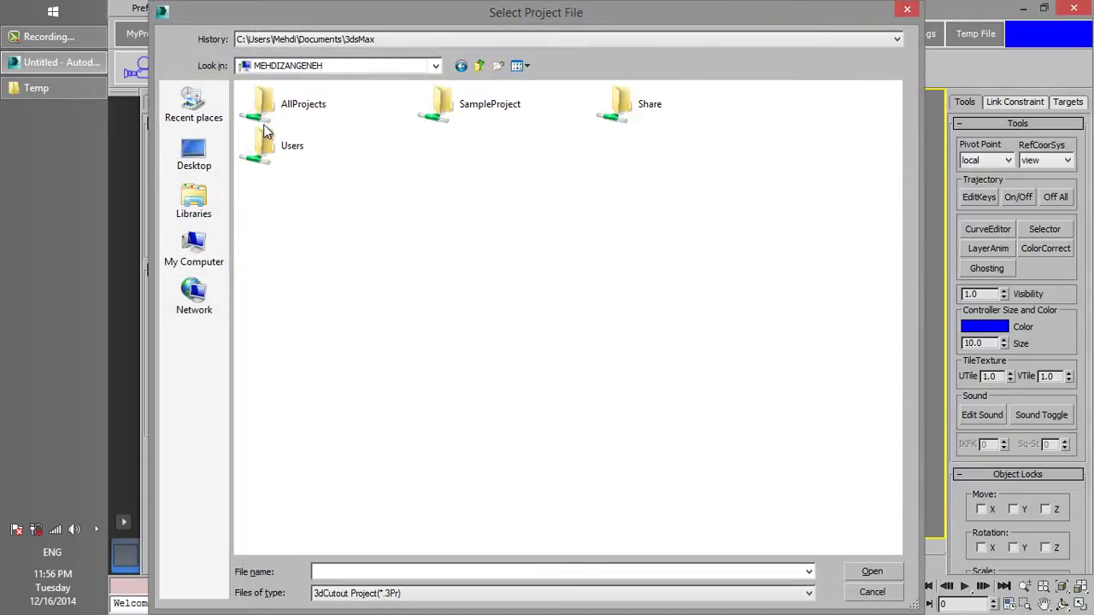
pyautogui.doubleClick(469, 115)
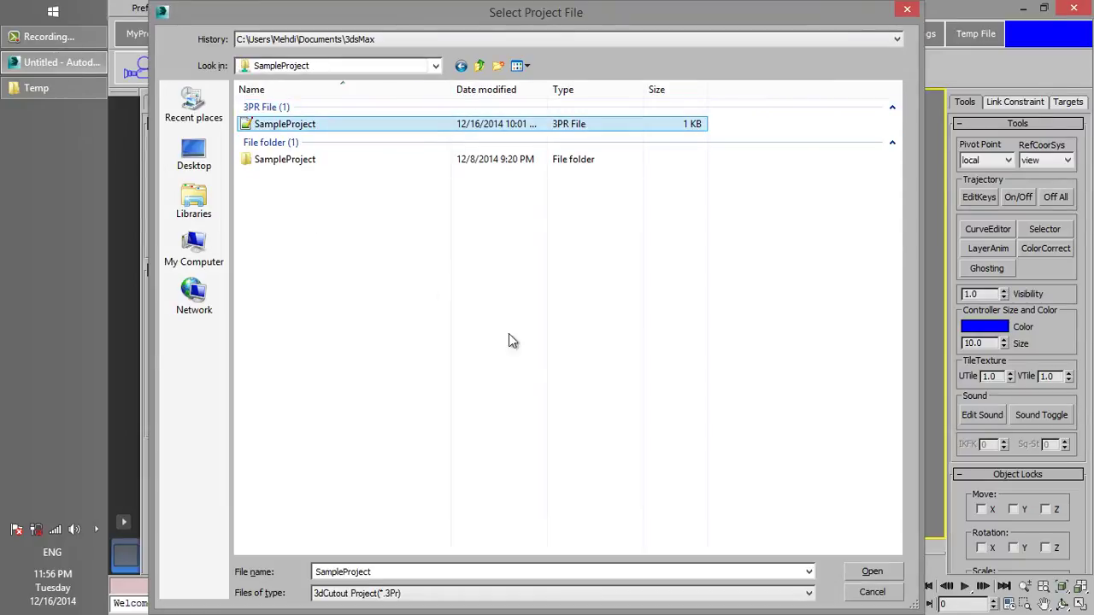
# Open SampleProject's project file, select it in Projects, and set its colour to orange
pyautogui.click(870, 573)
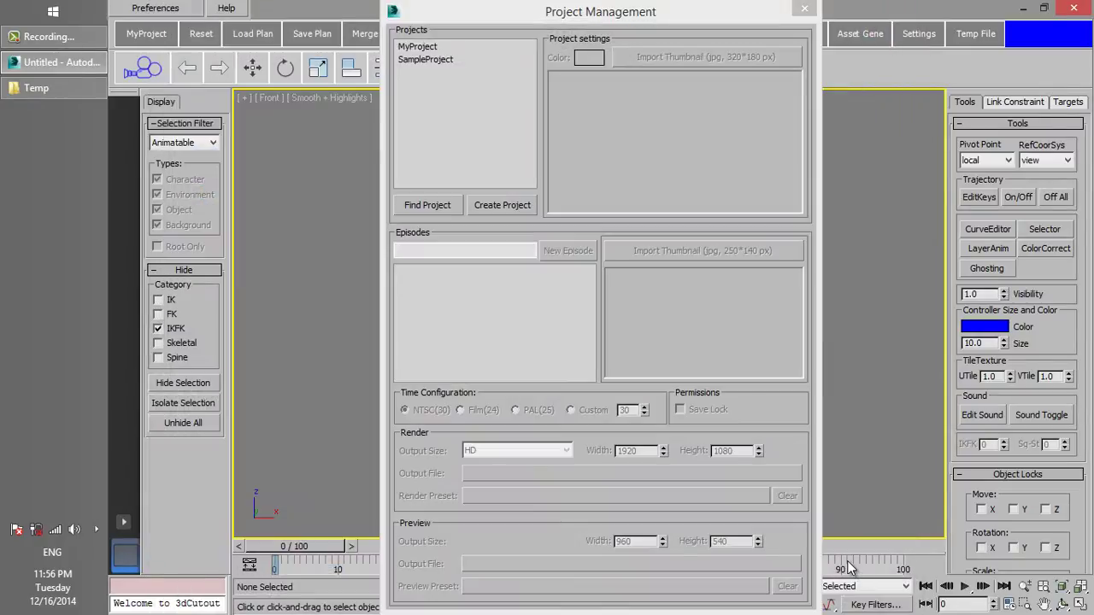
pyautogui.click(416, 63)
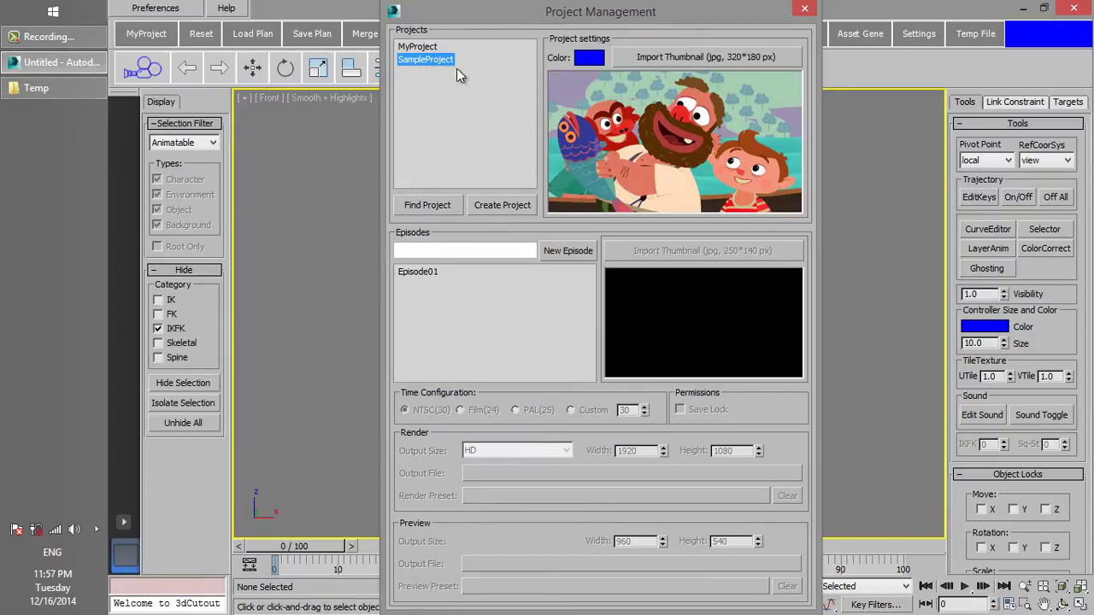
pyautogui.click(594, 60)
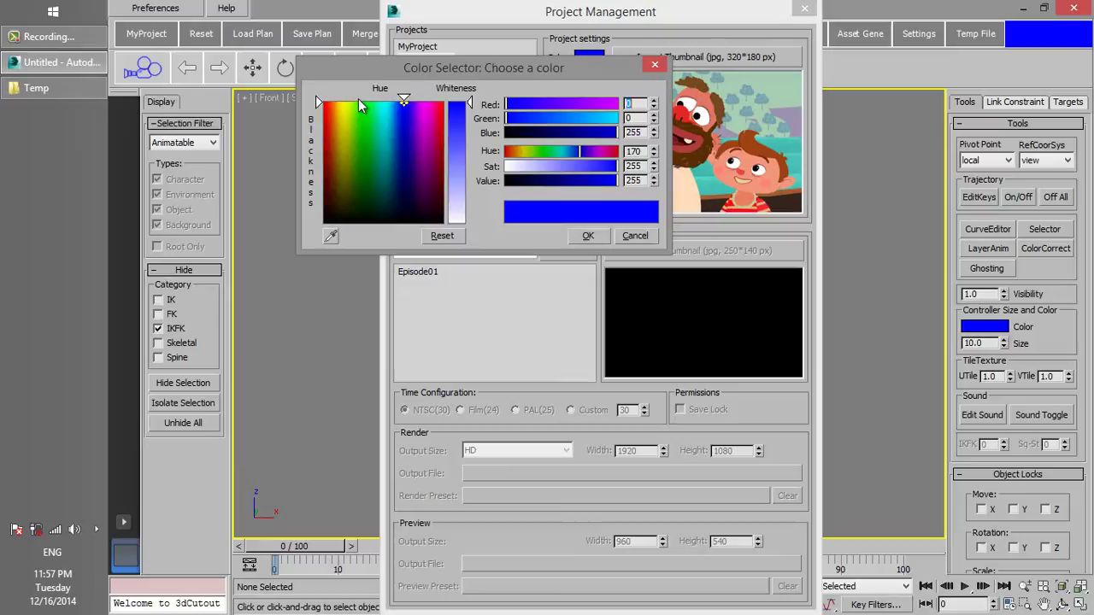
pyautogui.moveTo(358, 99); pyautogui.dragTo(332, 100)
pyautogui.click(588, 236)
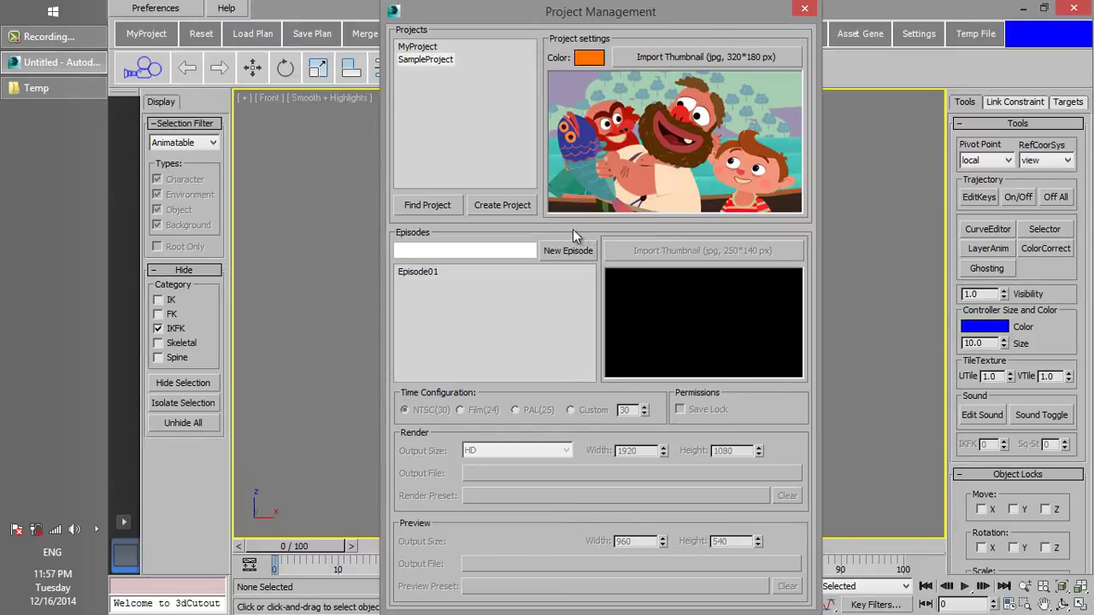
# Make SampleProject active, browse its Environment, Object and Background assets, then open the Animation Archive
pyautogui.click(167, 37)
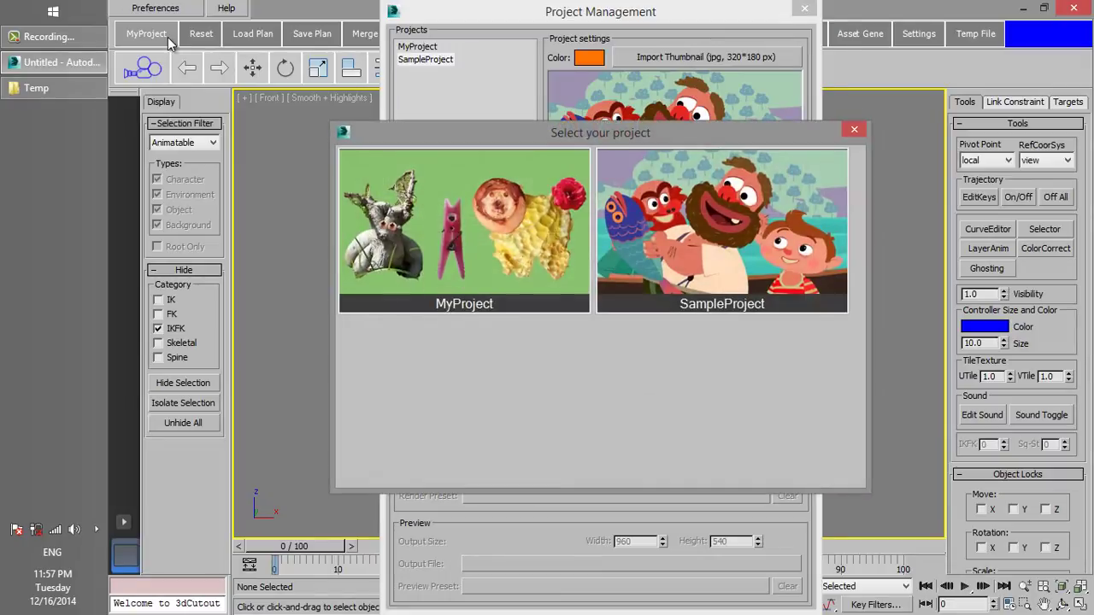
pyautogui.click(712, 222)
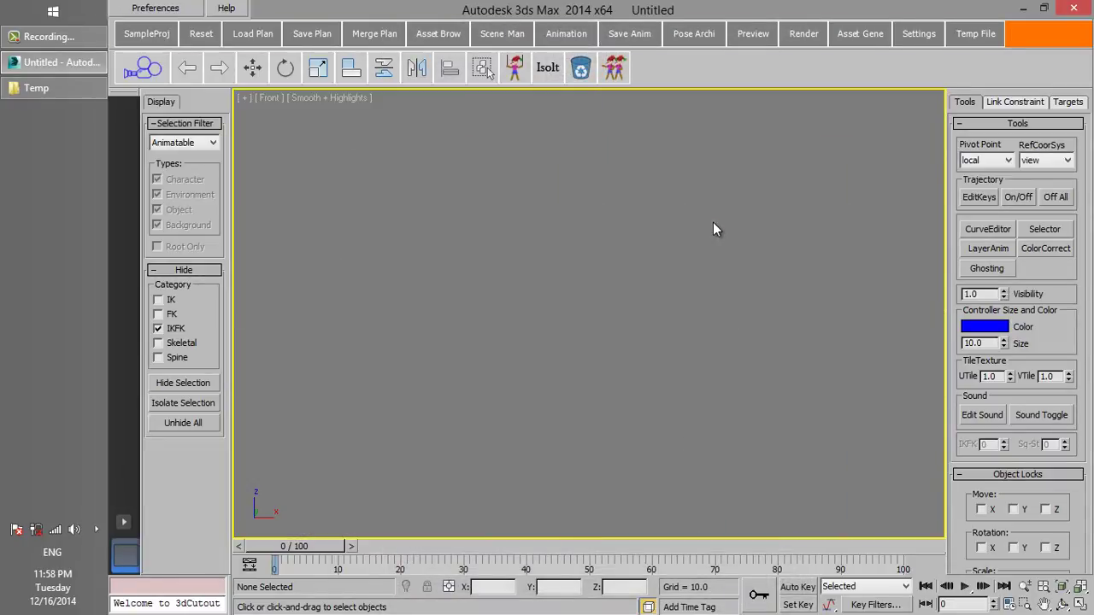
pyautogui.click(425, 34)
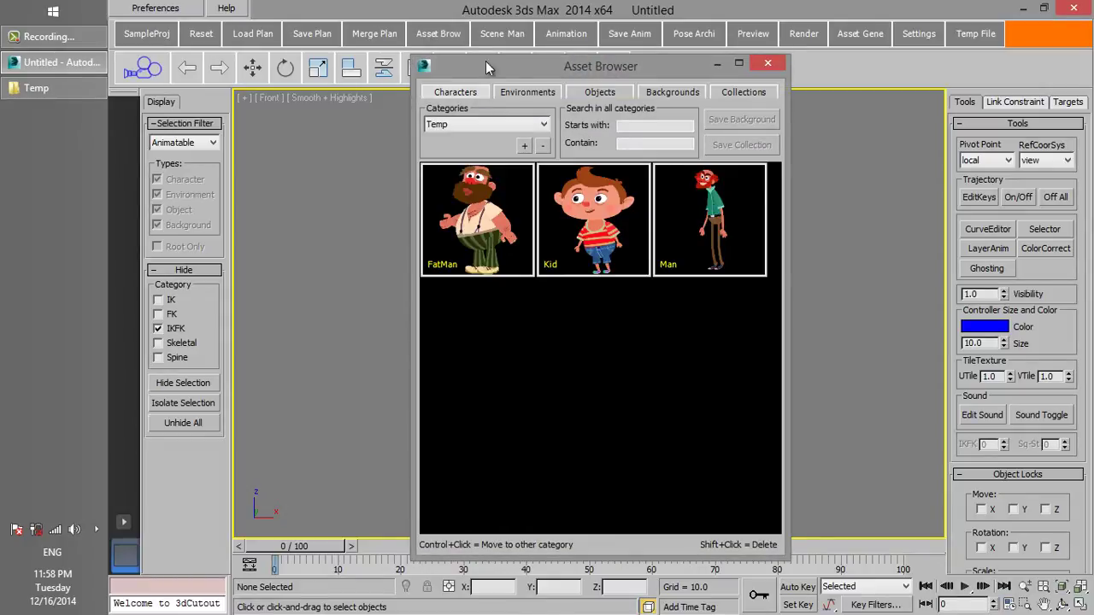
pyautogui.click(551, 92)
pyautogui.click(586, 94)
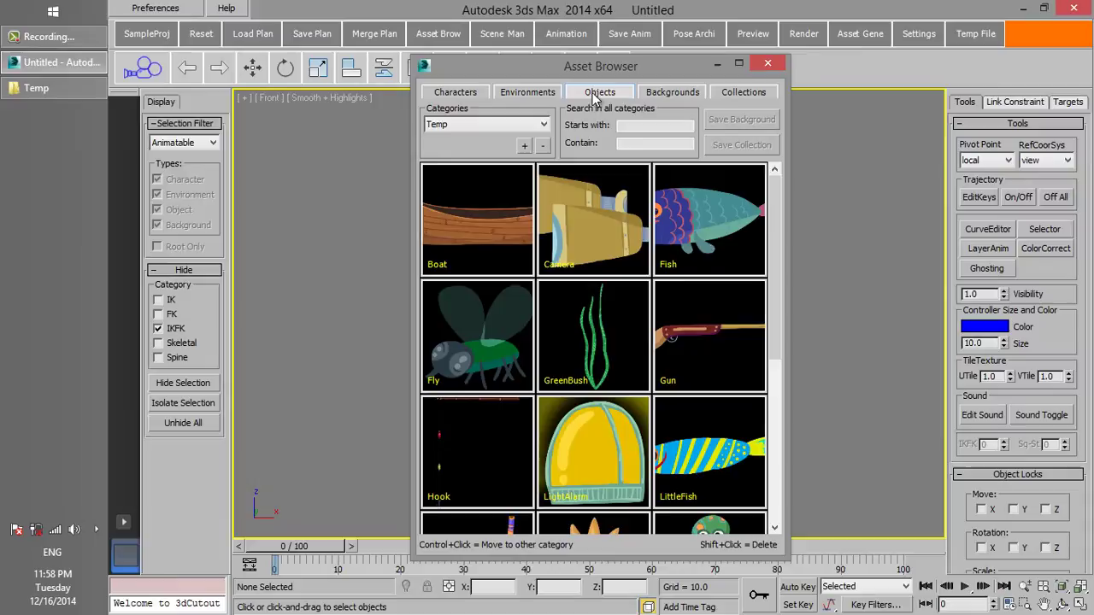
pyautogui.click(662, 94)
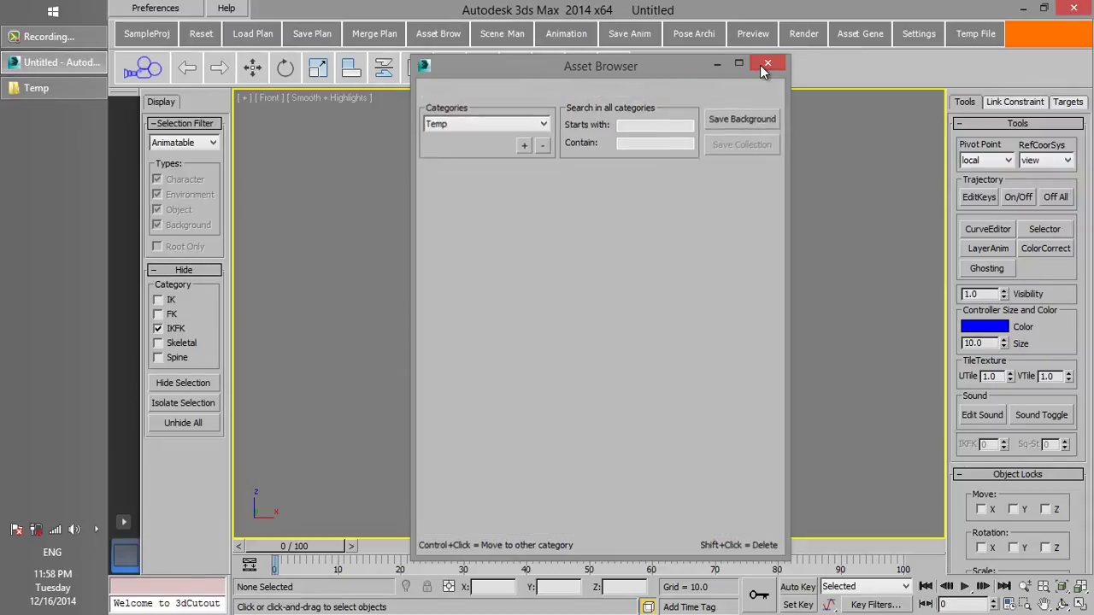
pyautogui.click(763, 64)
pyautogui.click(589, 42)
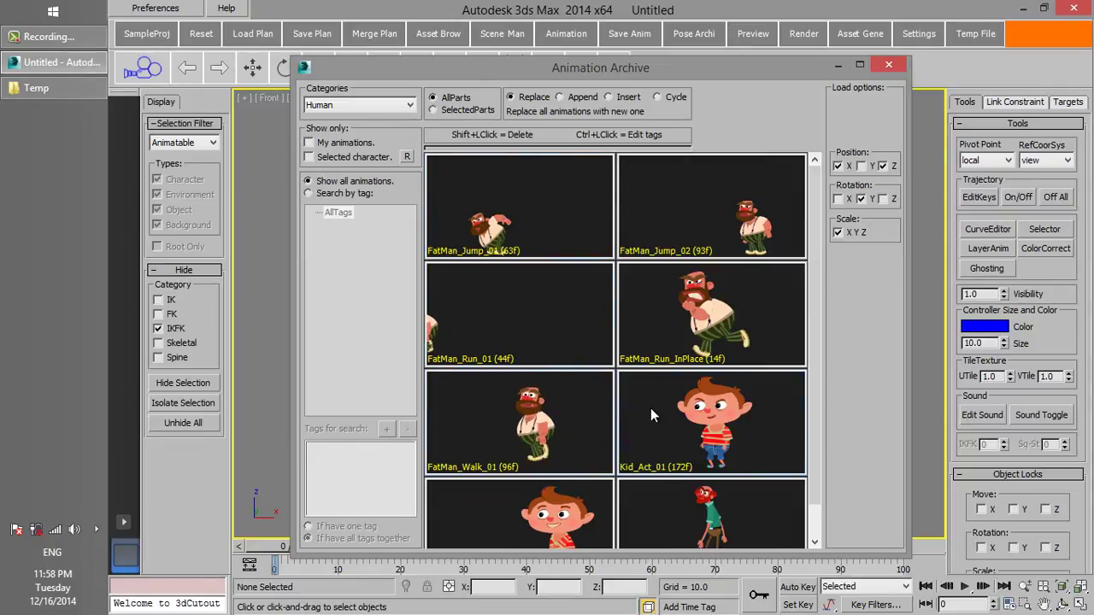
# Close the animation archive and open Project Management with MyProject selected
pyautogui.click(887, 65)
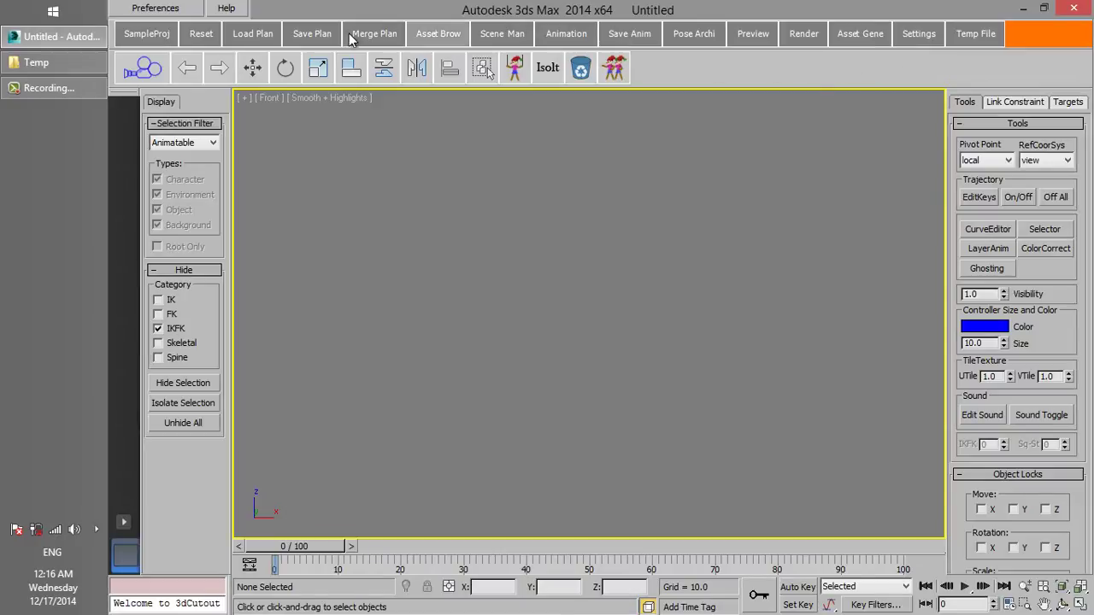
pyautogui.click(181, 9)
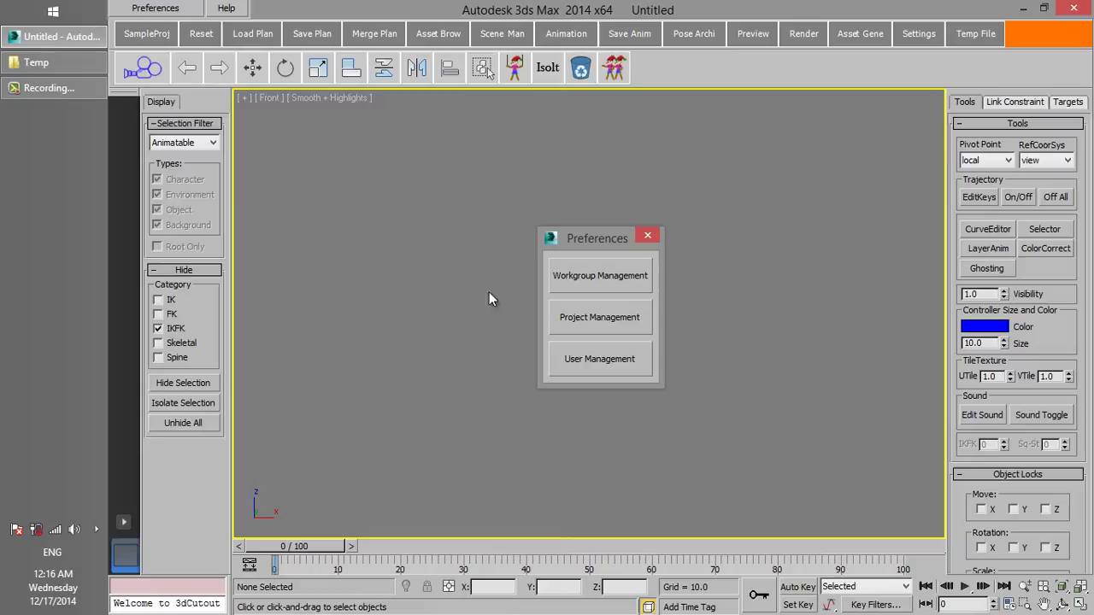
pyautogui.click(596, 319)
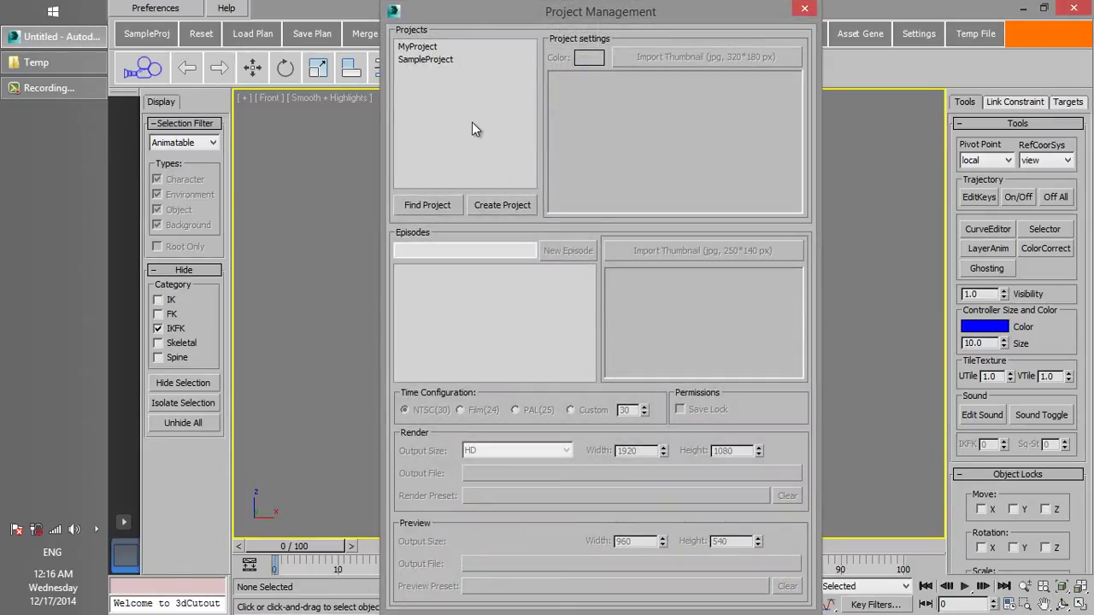
pyautogui.click(429, 48)
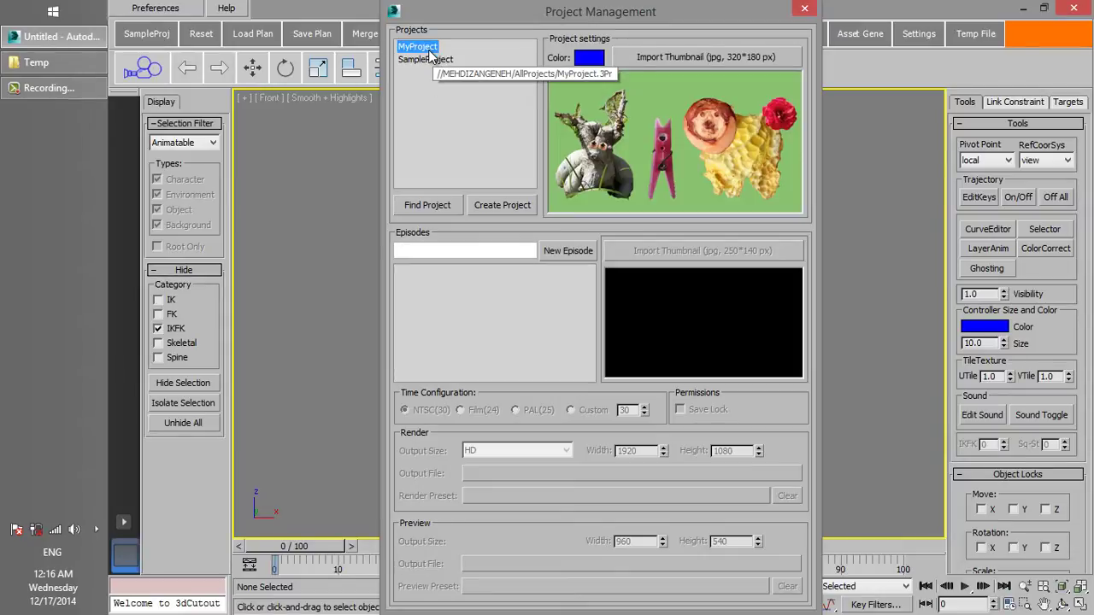
# Create episodes Episode01, Episode02 and Episode03 in MyProject
pyautogui.click(449, 250)
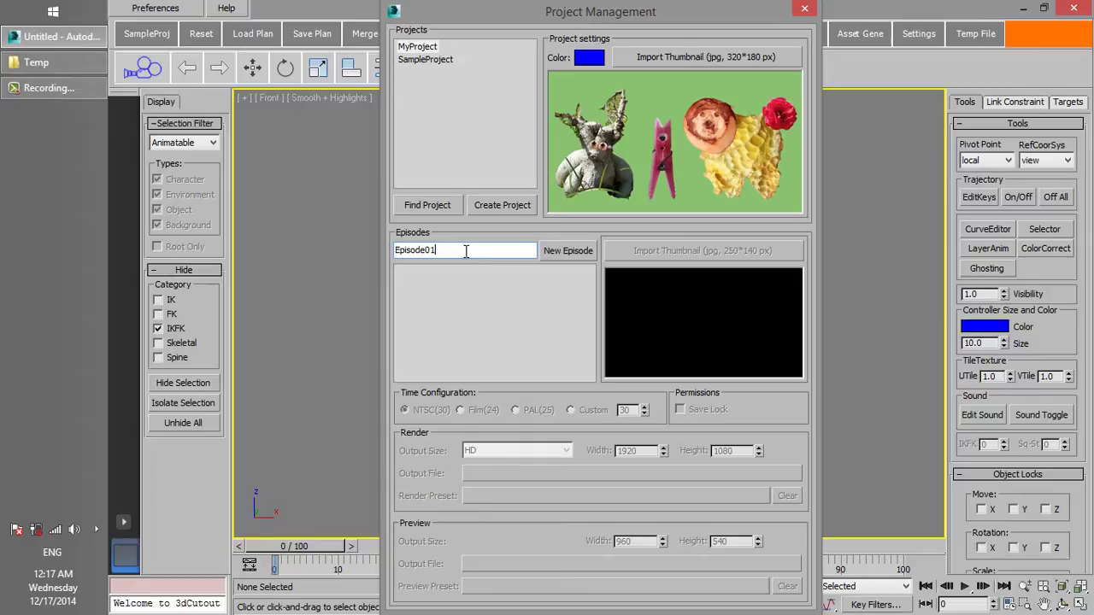
pyautogui.click(572, 250)
pyautogui.click(506, 247)
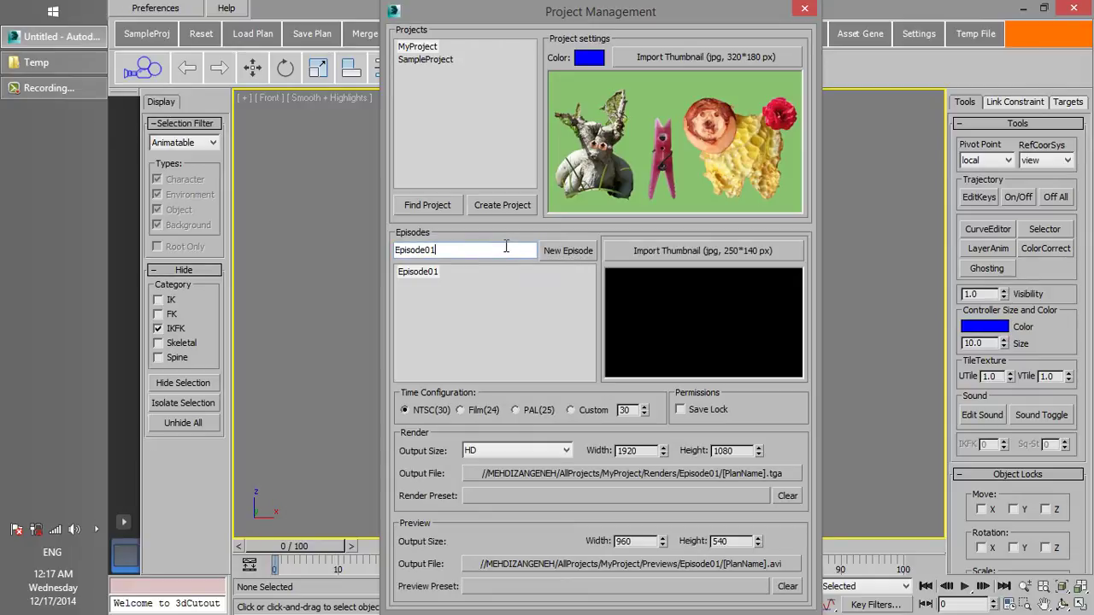
pyautogui.write('2')
pyautogui.click(559, 253)
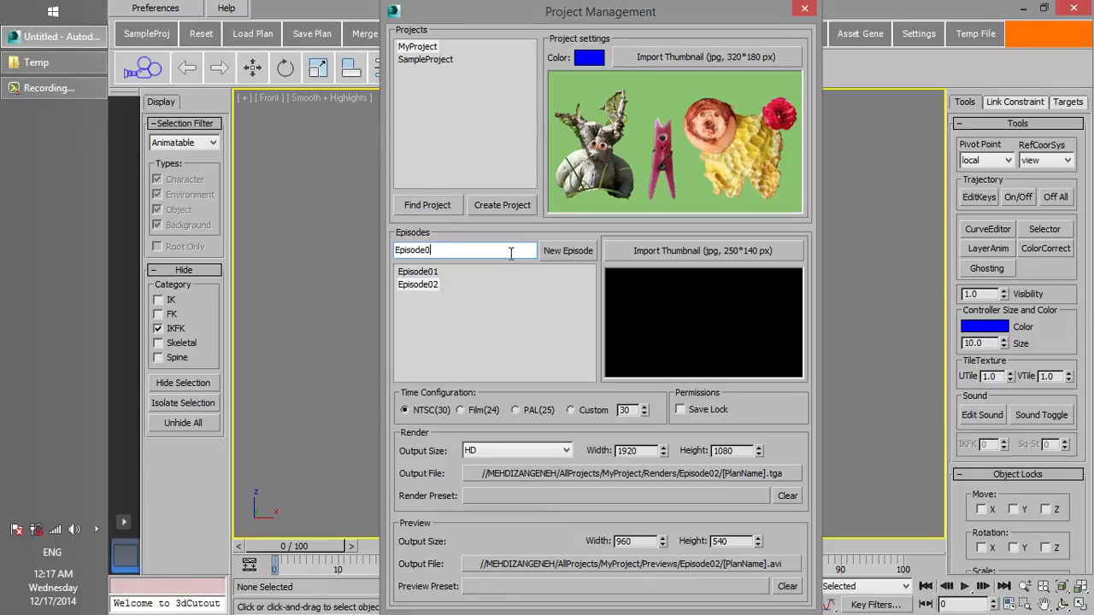
pyautogui.write('3')
pyautogui.click(563, 256)
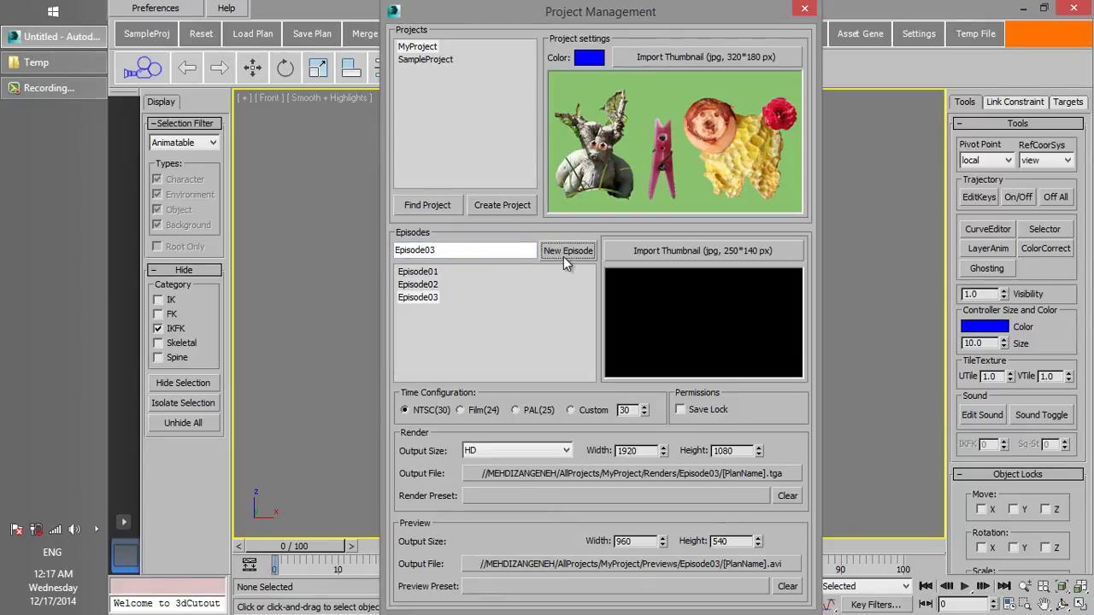
pyautogui.click(804, 8)
# Switch back to MyProject and save the plan into Episode01 as MyProject_Episode01_S001_P001_A_000
pyautogui.click(156, 40)
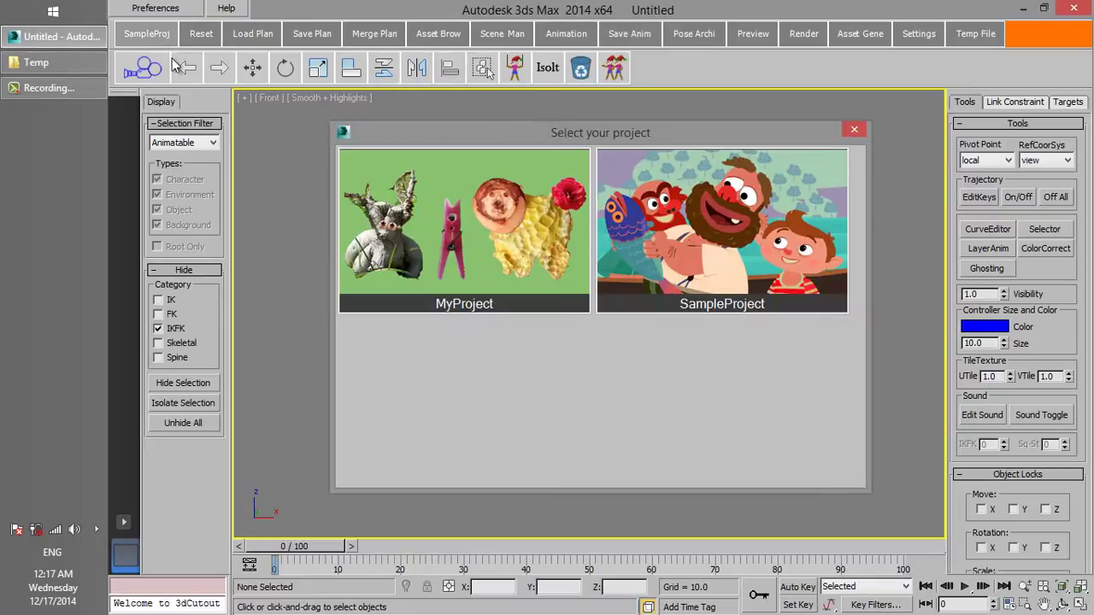
pyautogui.click(417, 227)
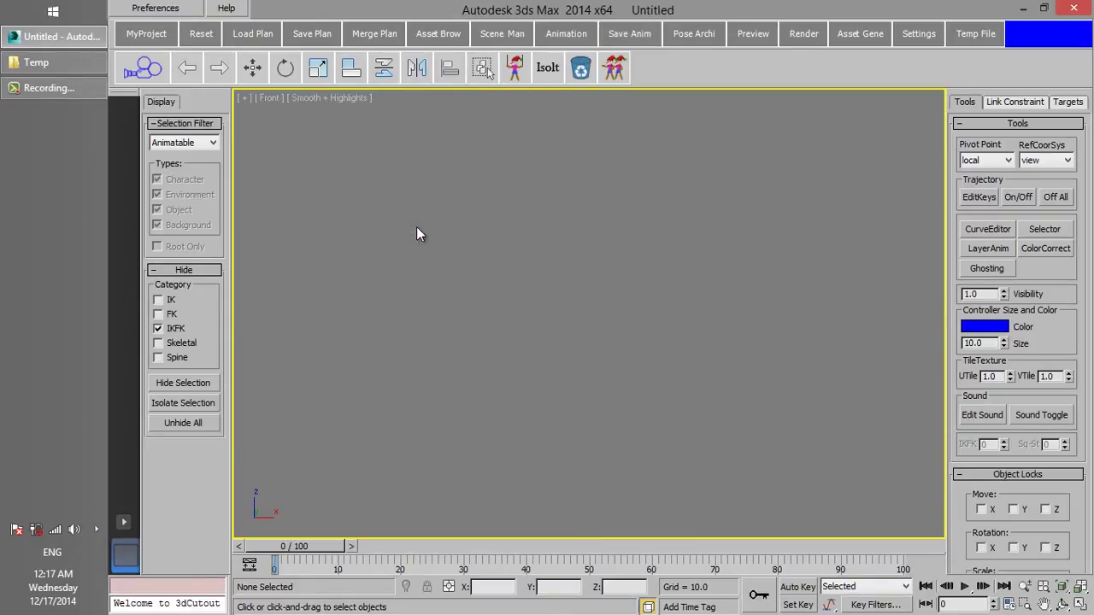
pyautogui.click(322, 39)
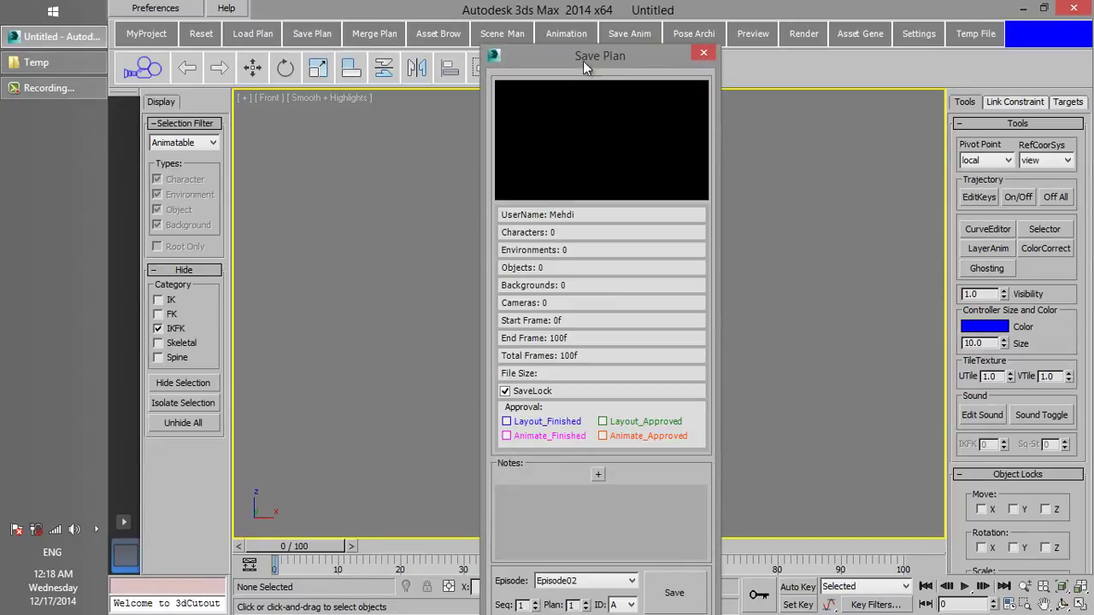
pyautogui.moveTo(599, 57); pyautogui.dragTo(597, 20)
pyautogui.click(583, 544)
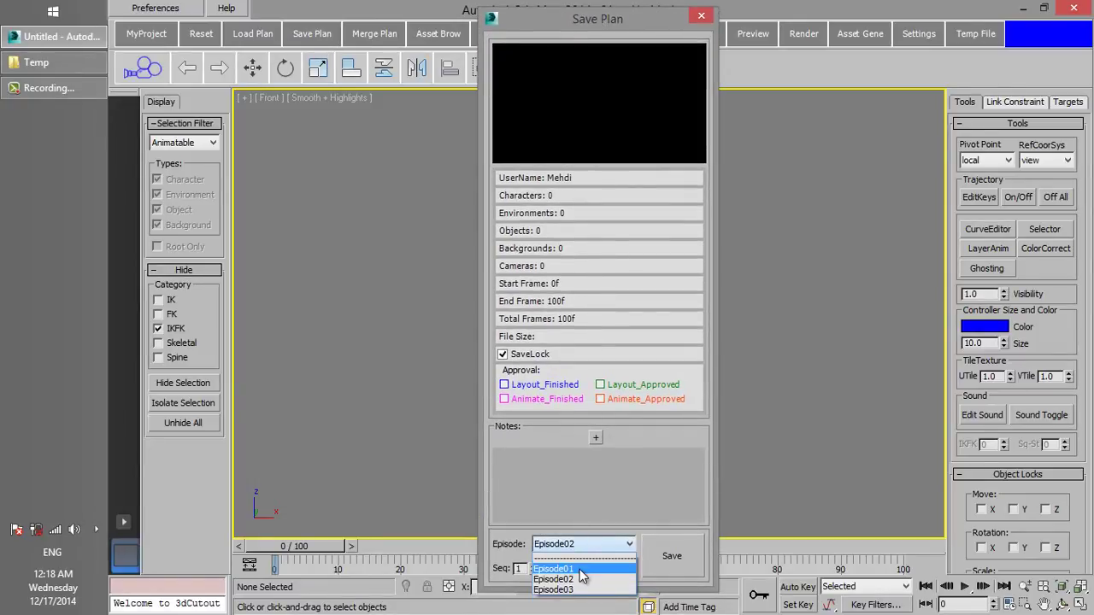
pyautogui.click(605, 568)
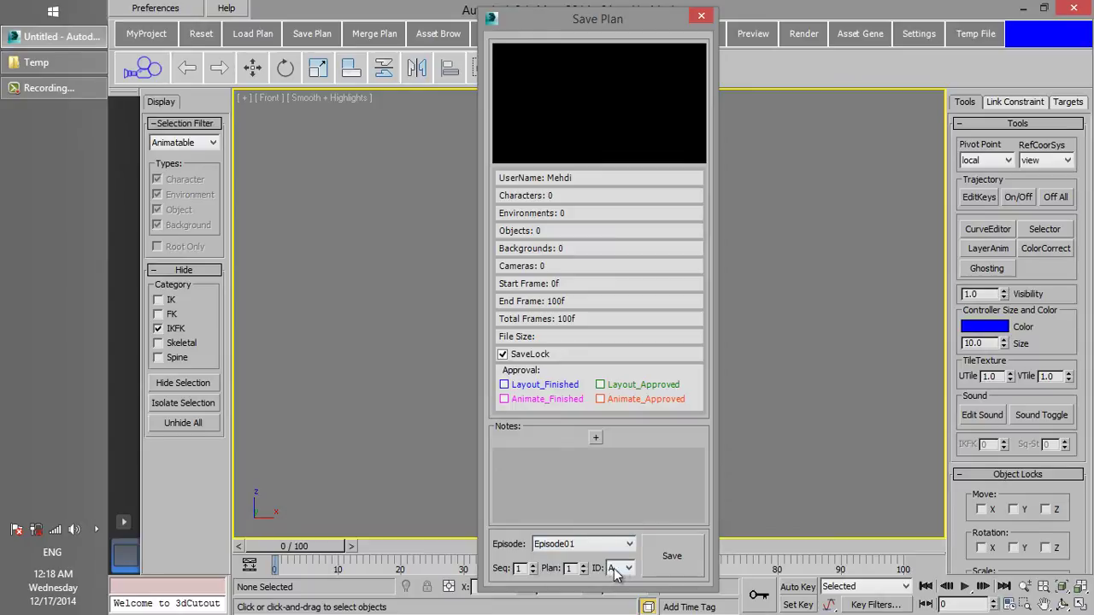
pyautogui.click(670, 557)
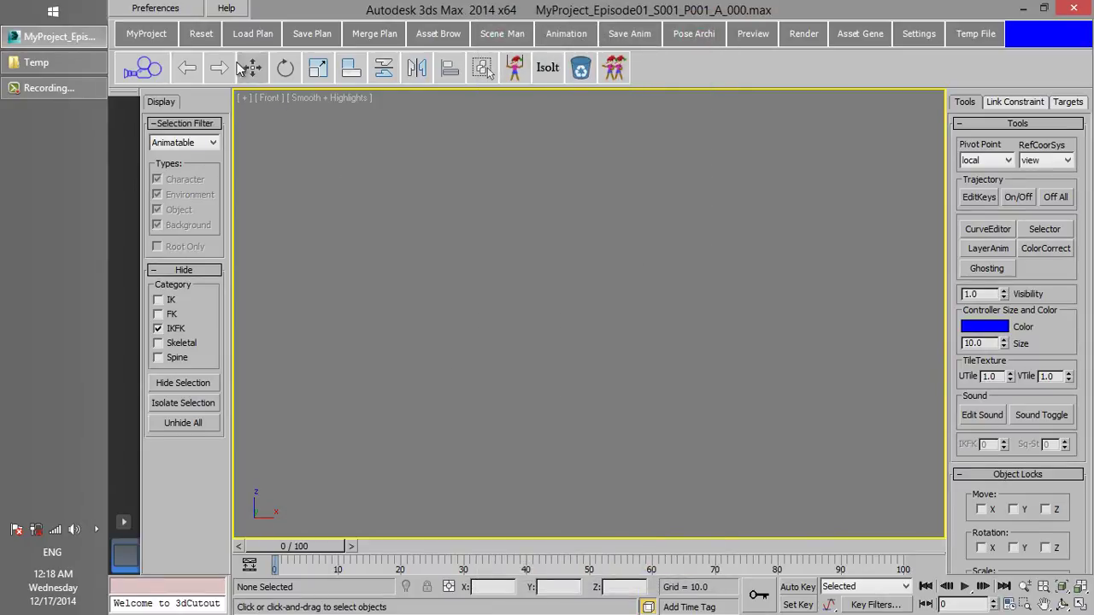
# In MyProject's Episode01 settings, set the Time Configuration to Custom at 16 fps
pyautogui.click(155, 7)
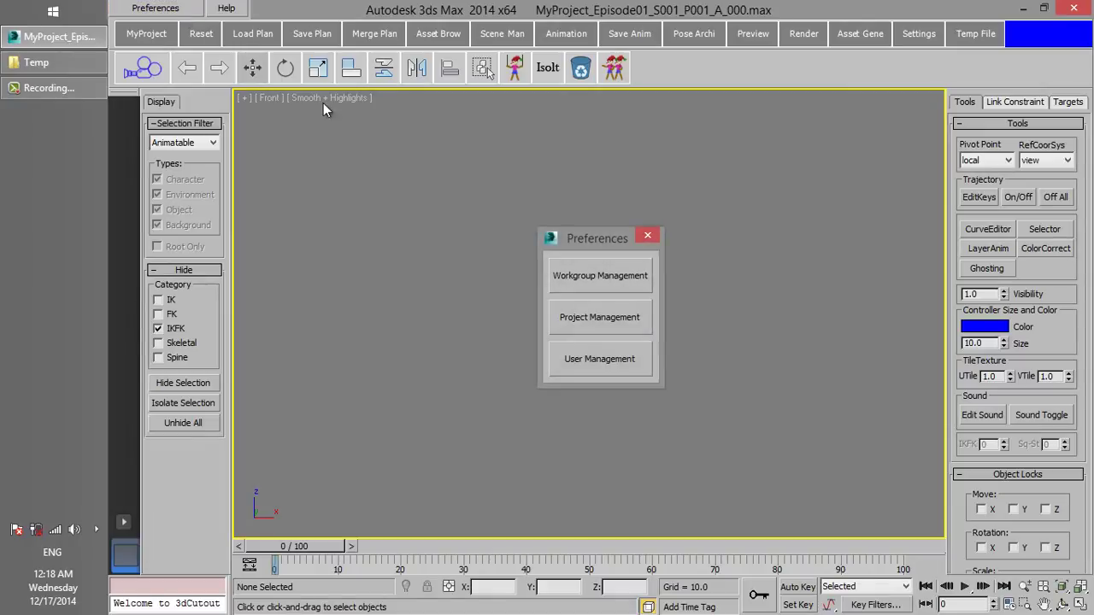
pyautogui.click(567, 320)
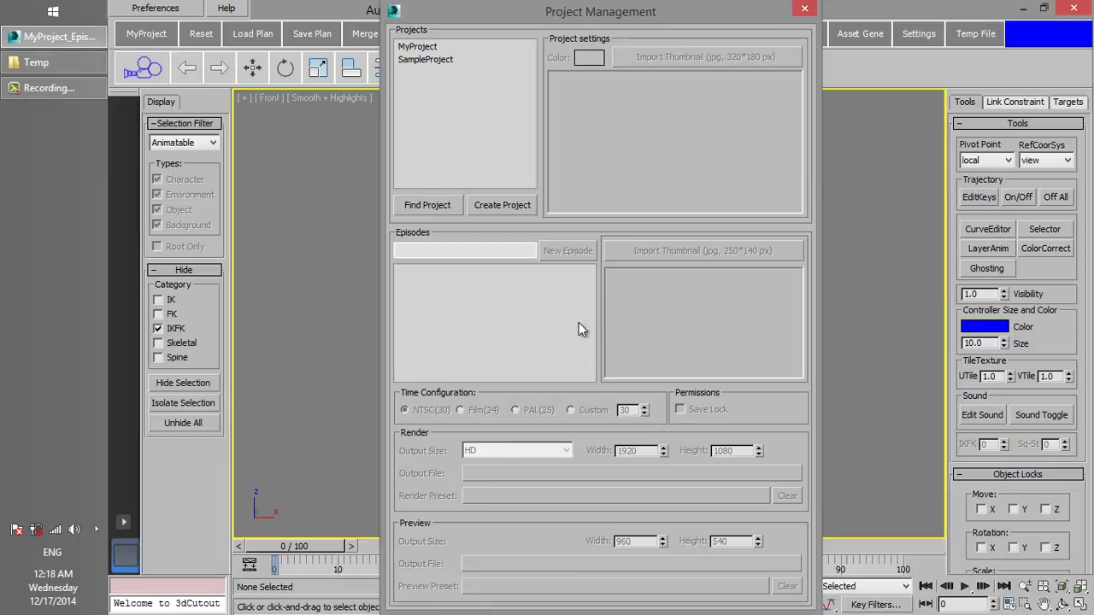
pyautogui.click(420, 46)
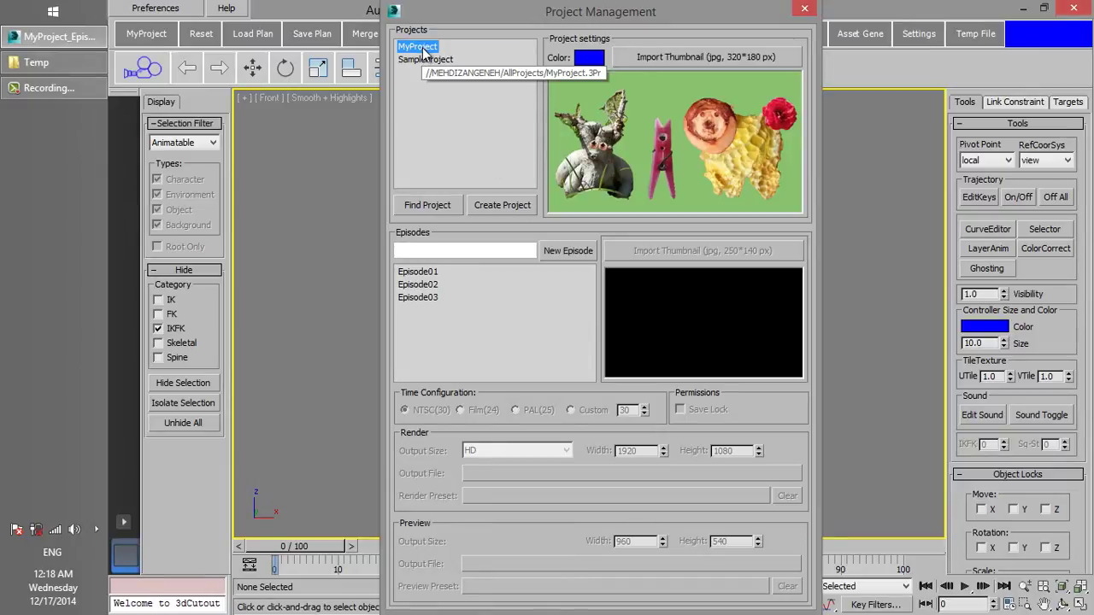
pyautogui.click(418, 272)
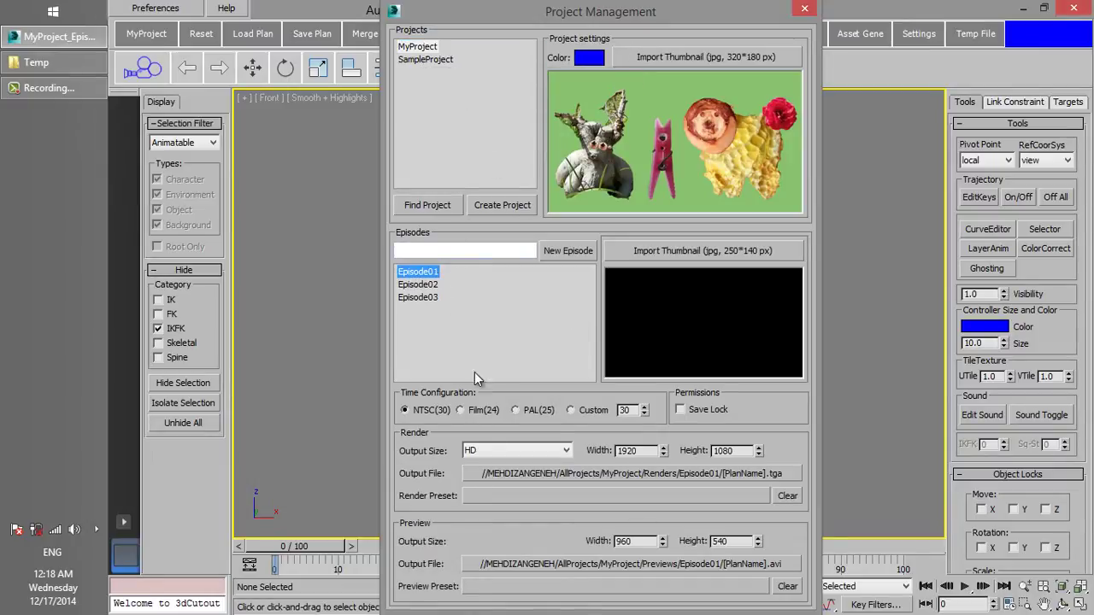
pyautogui.doubleClick(628, 411)
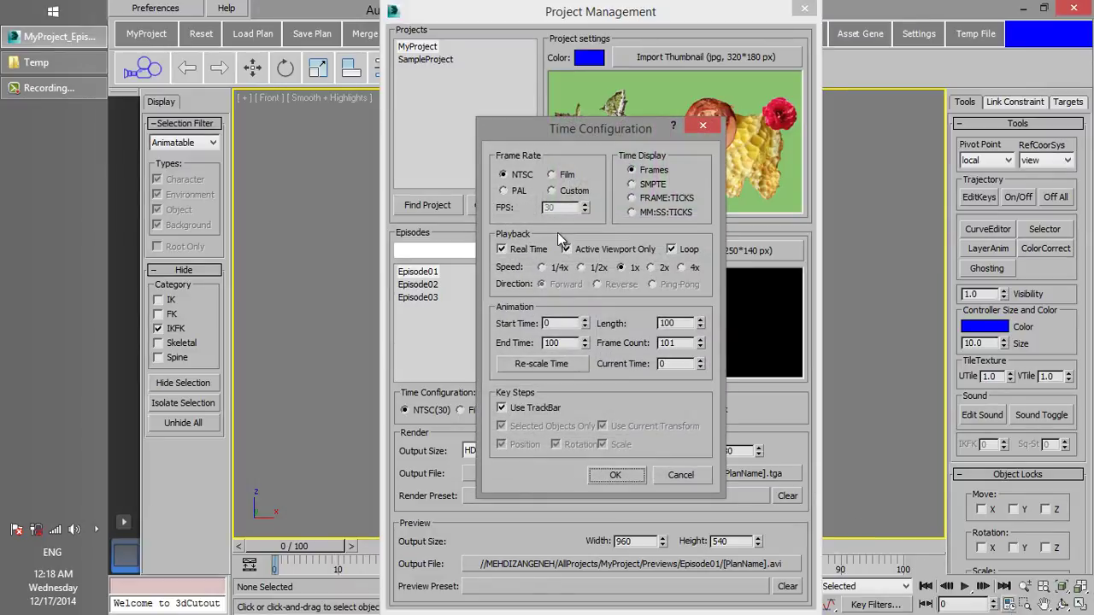
pyautogui.click(692, 474)
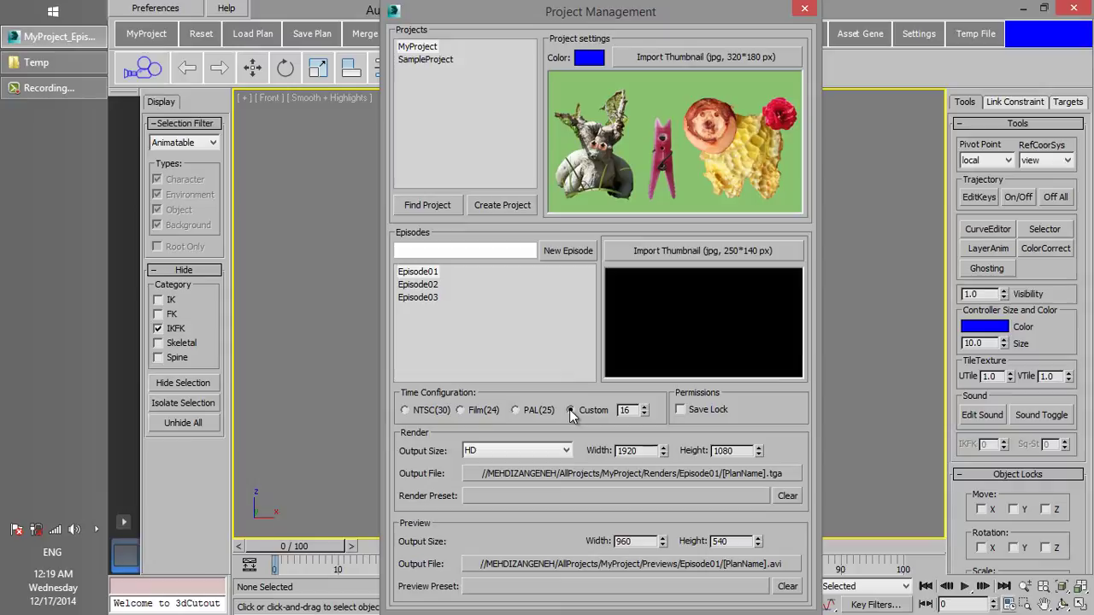
# Save Episode01's plan as version 001, verify 16 fps with end frame 53, and close Project Management
pyautogui.click(326, 33)
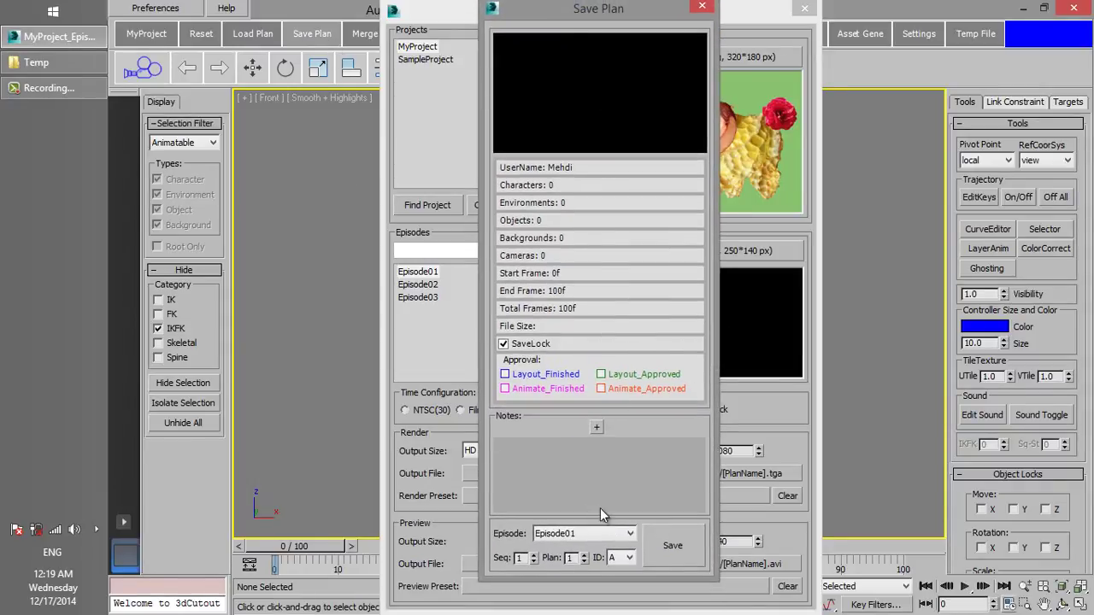
pyautogui.click(674, 546)
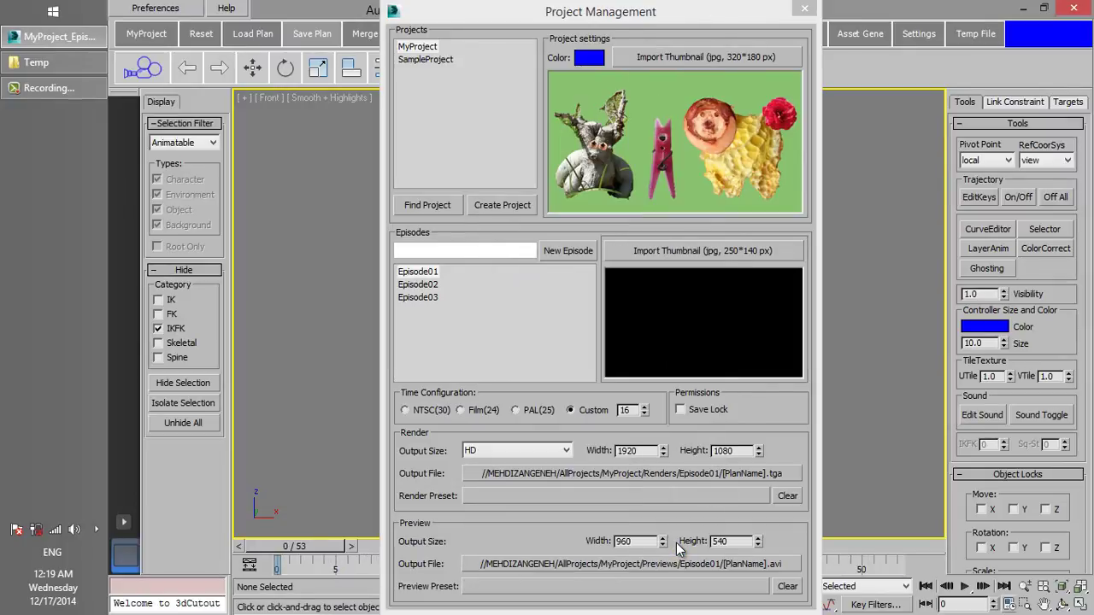
pyautogui.click(1010, 603)
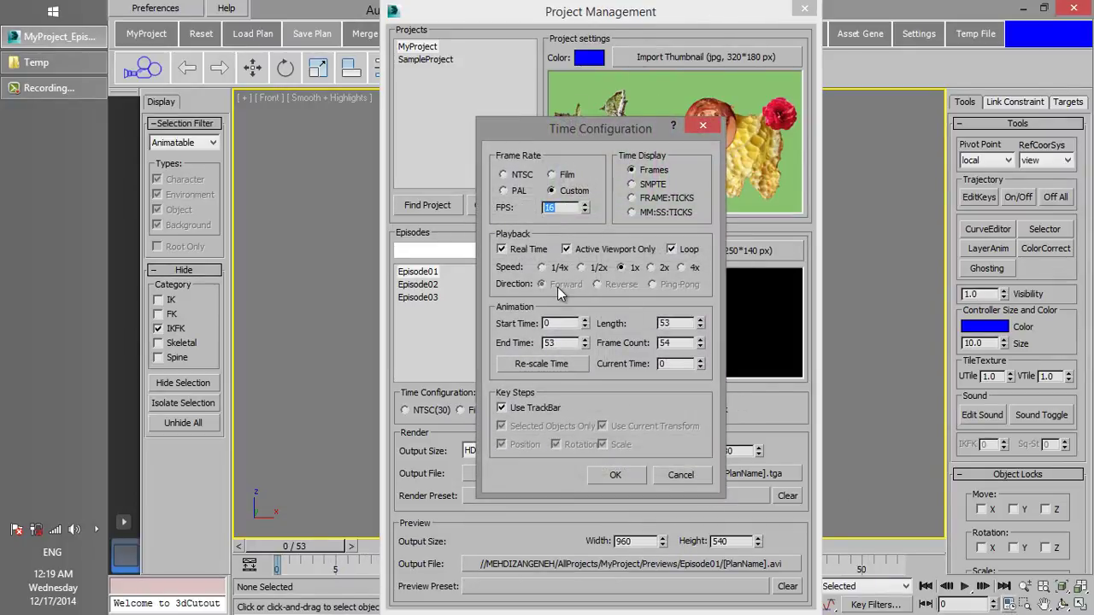
pyautogui.click(696, 477)
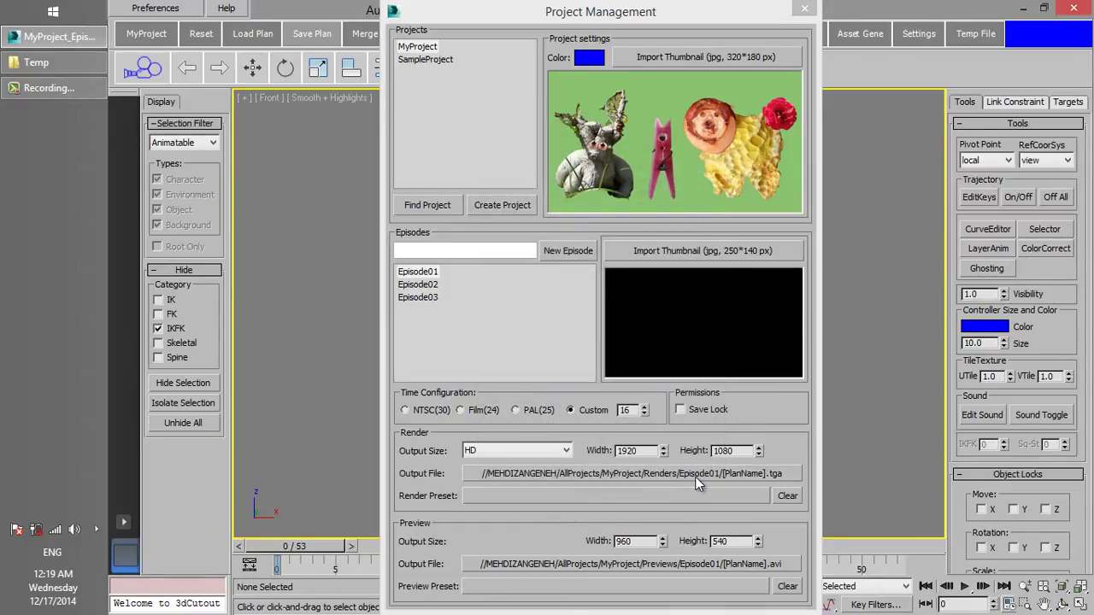
pyautogui.click(805, 9)
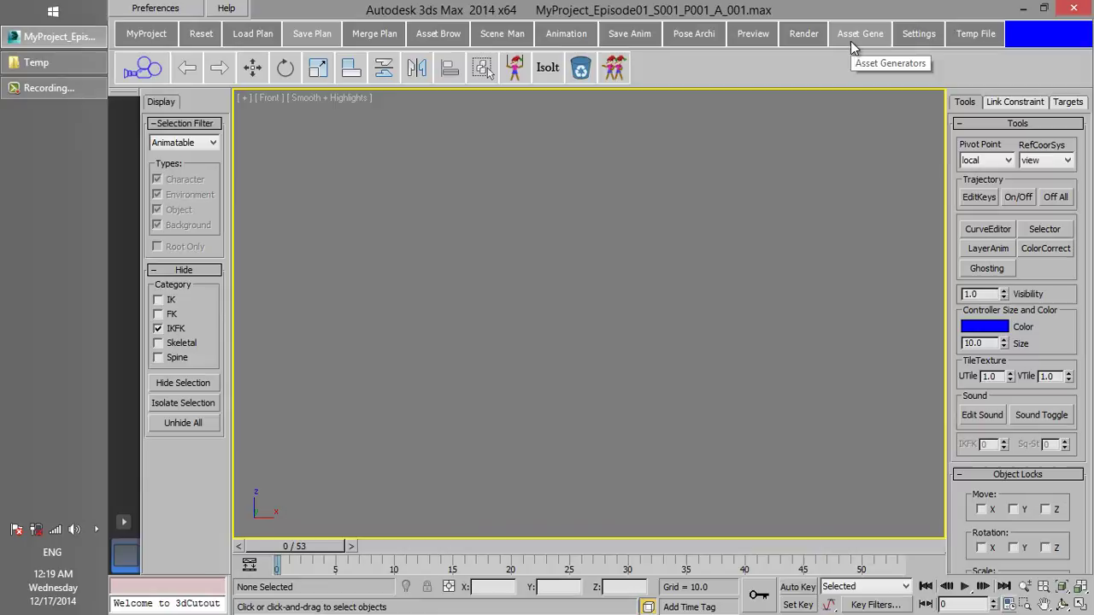
# Open the Object Generator from Asset Gene and confirm resetting the scene
pyautogui.click(851, 41)
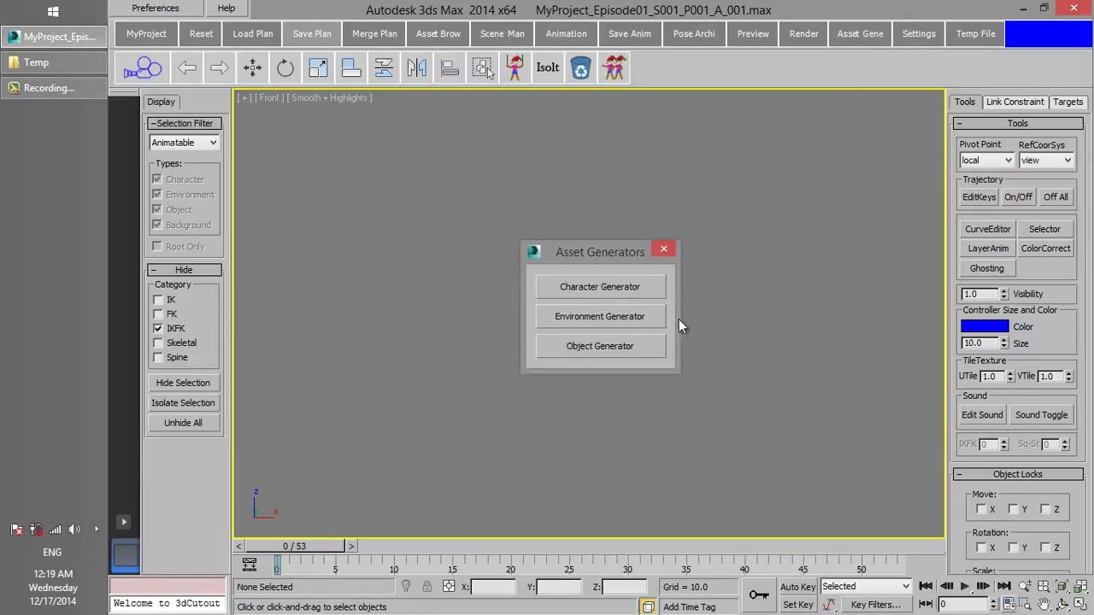
pyautogui.click(643, 351)
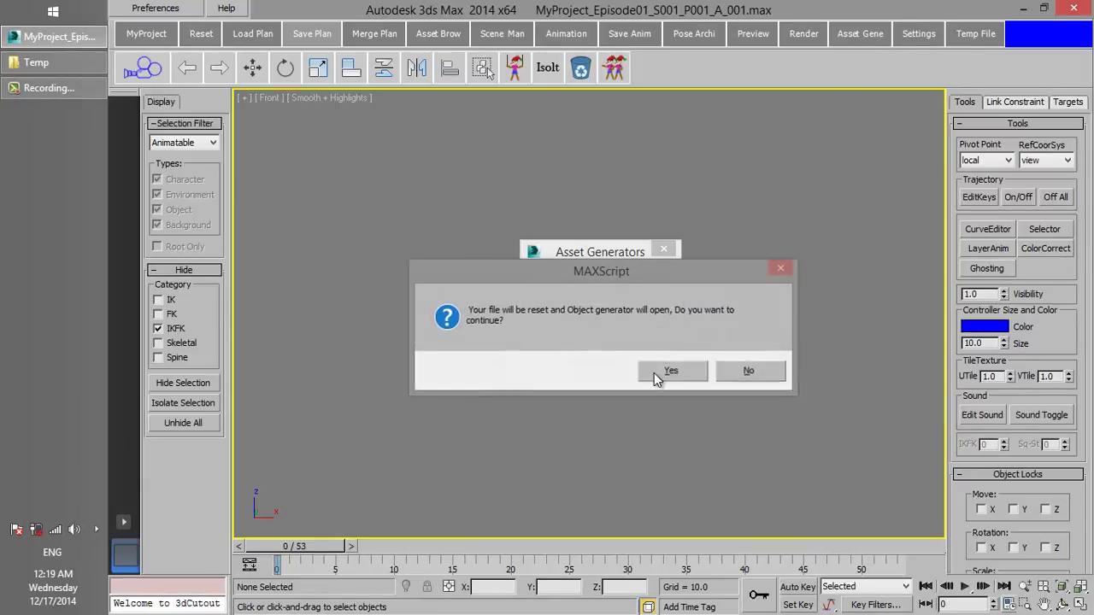
pyautogui.click(653, 373)
pyautogui.moveTo(626, 202); pyautogui.dragTo(844, 109)
# Load the MyProject JPG image from C:\Temp into the Object Generator
pyautogui.click(769, 154)
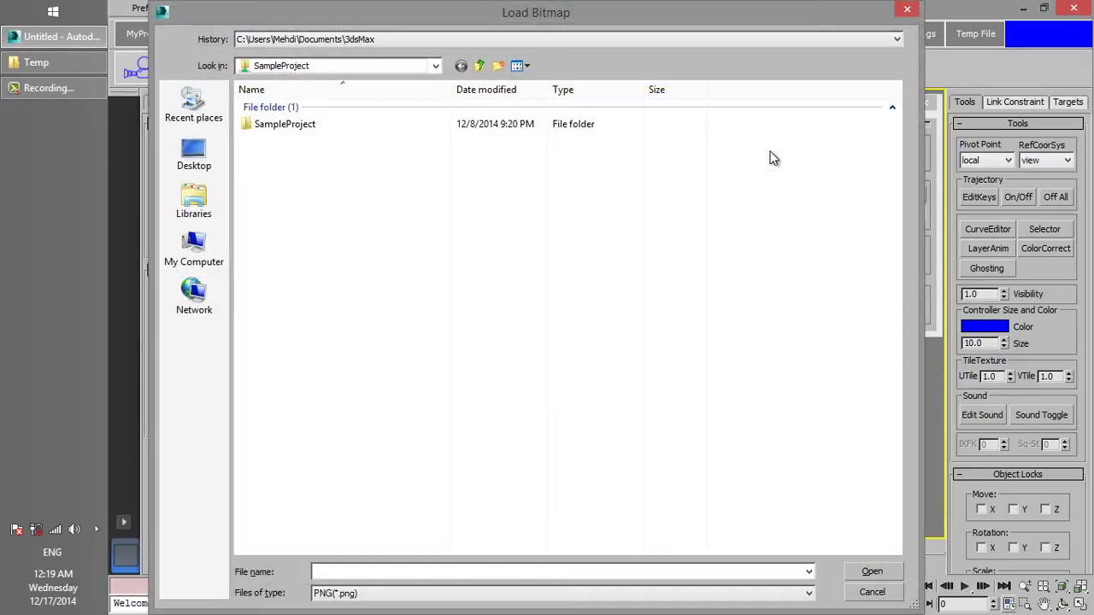
pyautogui.click(209, 248)
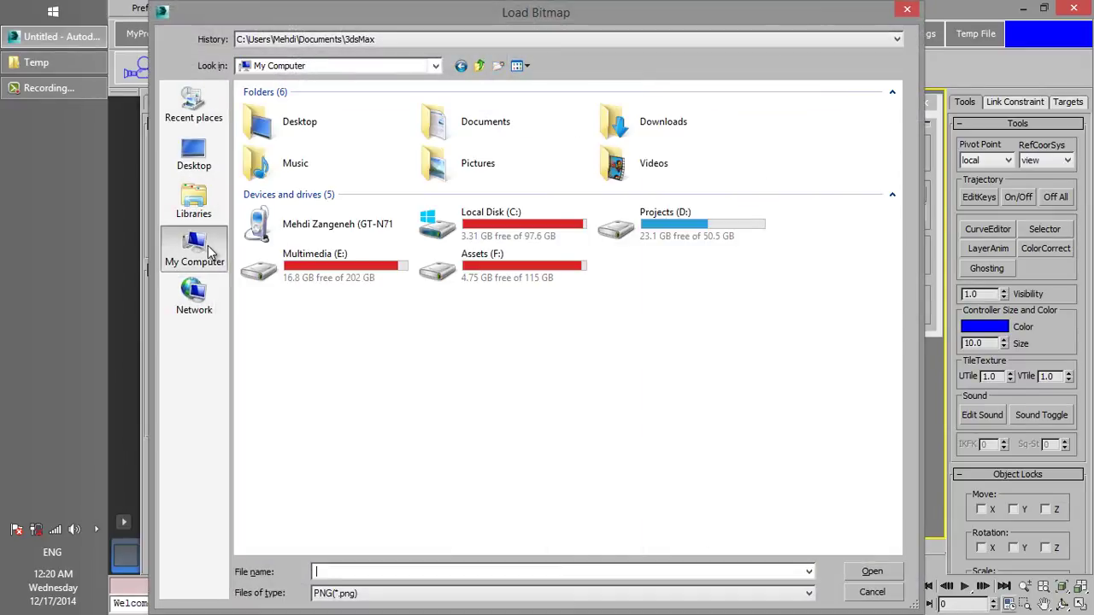
pyautogui.doubleClick(494, 217)
pyautogui.doubleClick(256, 208)
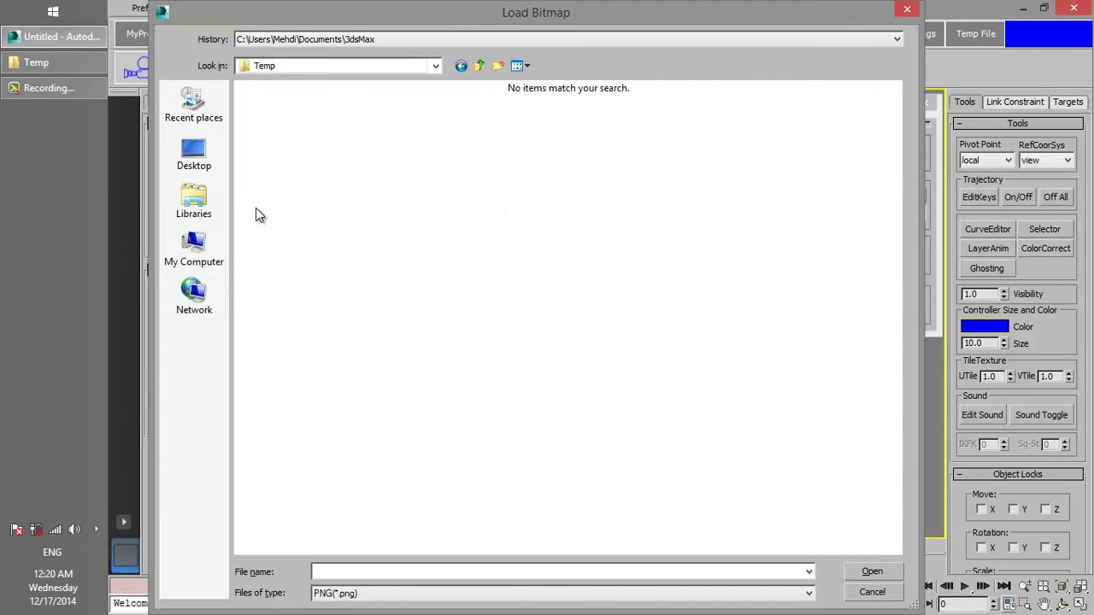
pyautogui.click(368, 594)
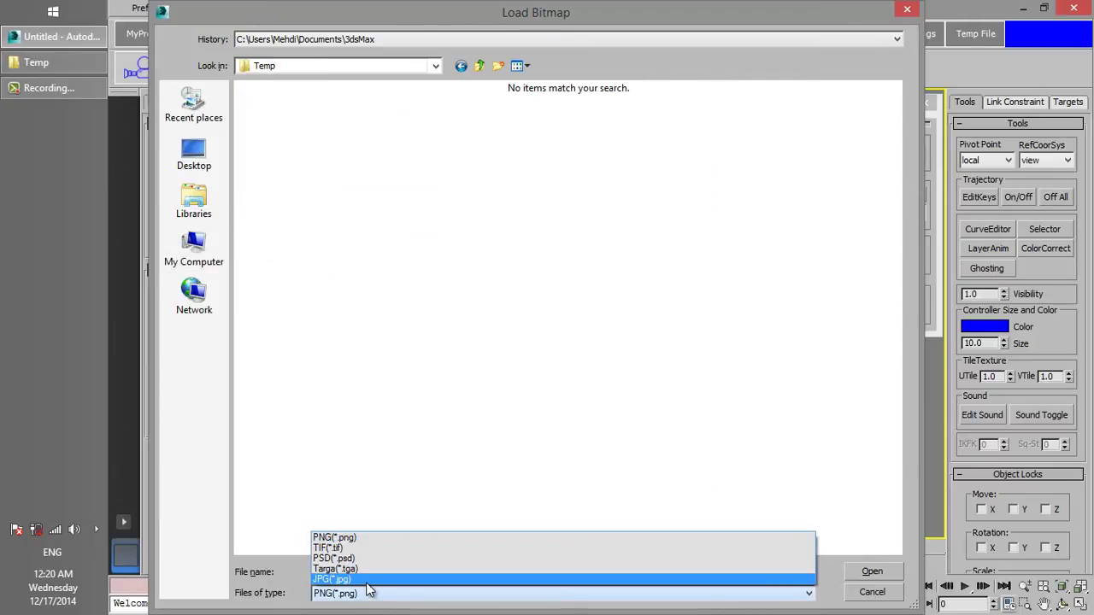
pyautogui.click(368, 577)
pyautogui.click(278, 157)
pyautogui.click(872, 572)
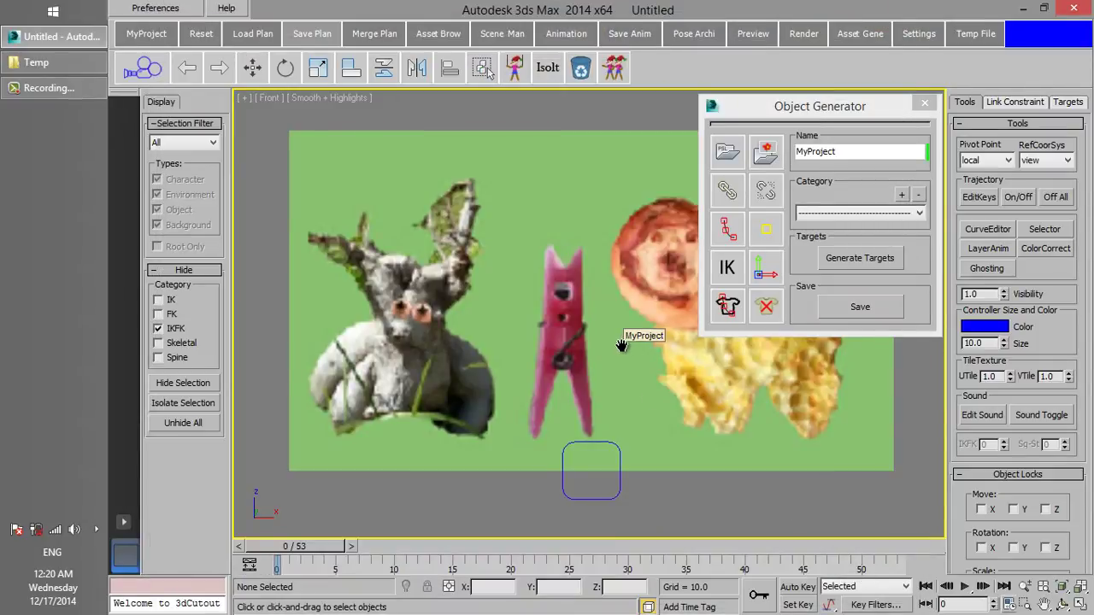
# Save the image as object TestObject under the Temp category
pyautogui.scroll(-3, 547, 346)
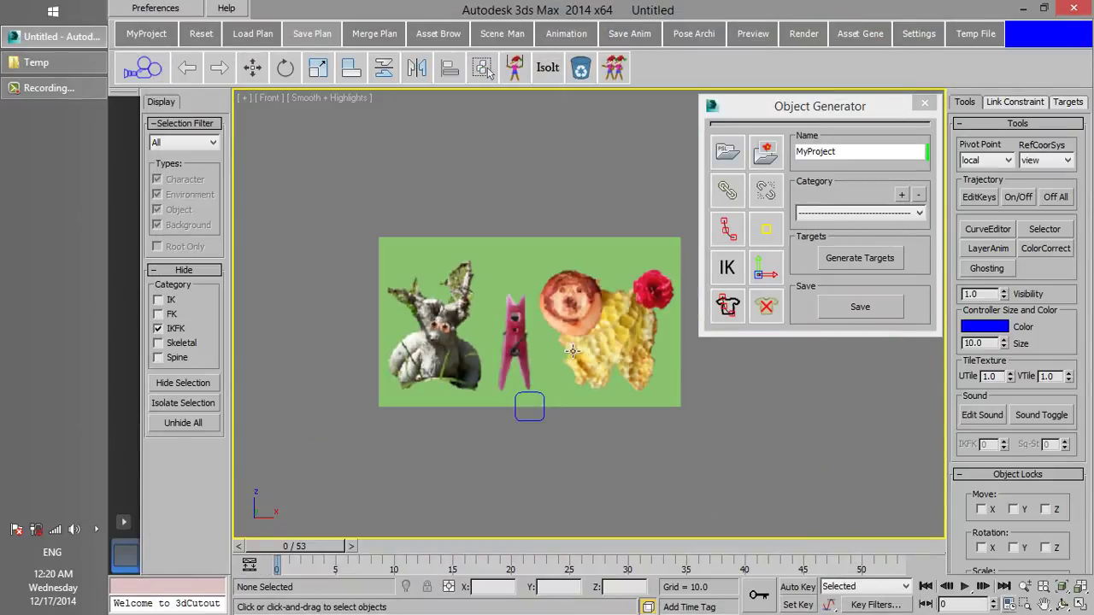
pyautogui.click(834, 213)
pyautogui.click(829, 237)
pyautogui.moveTo(855, 152); pyautogui.dragTo(769, 155)
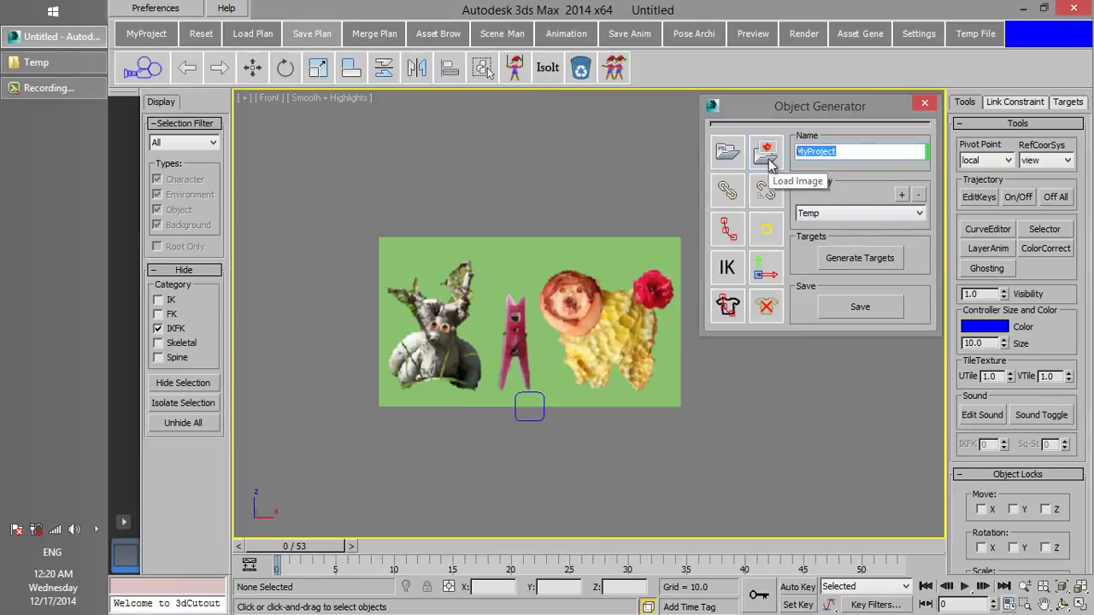
pyautogui.write('TestObject')
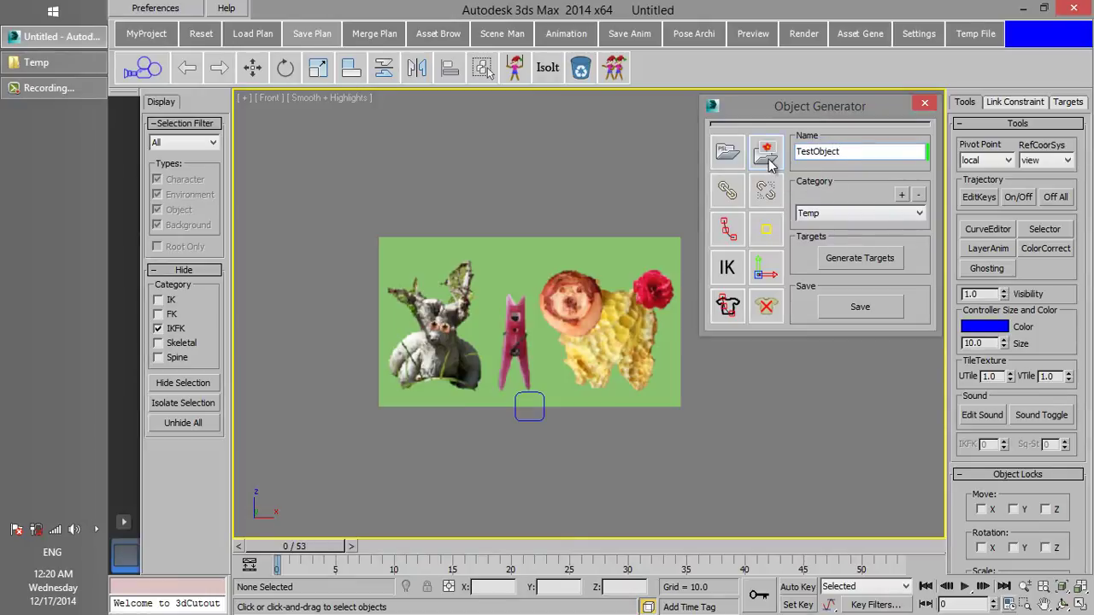
pyautogui.click(824, 313)
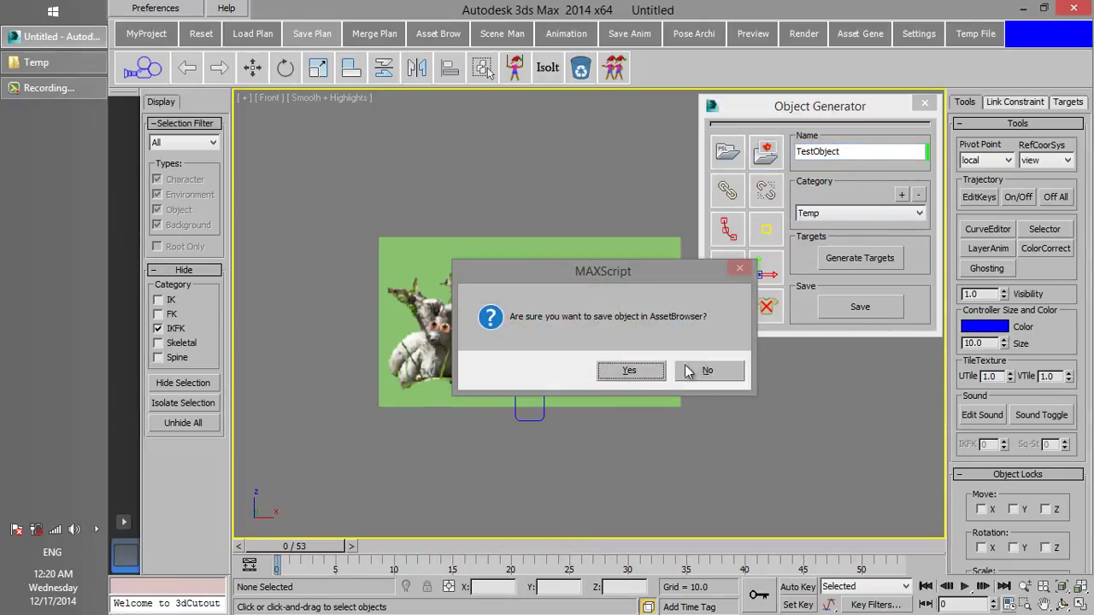
pyautogui.click(645, 371)
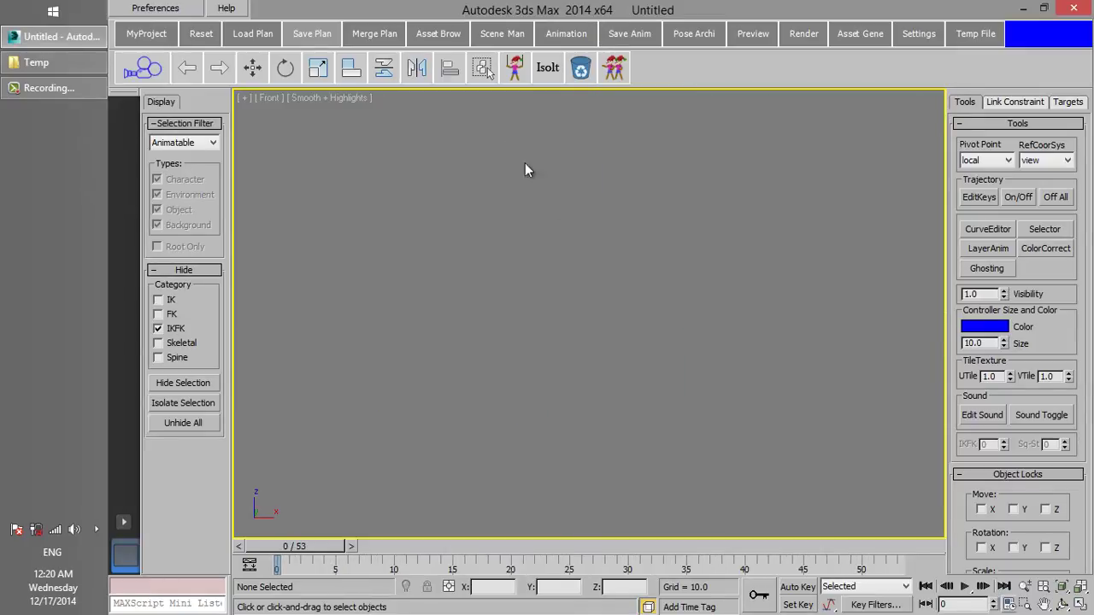
# Place TestObject back into the scene from the Asset Browser's Objects list
pyautogui.click(437, 33)
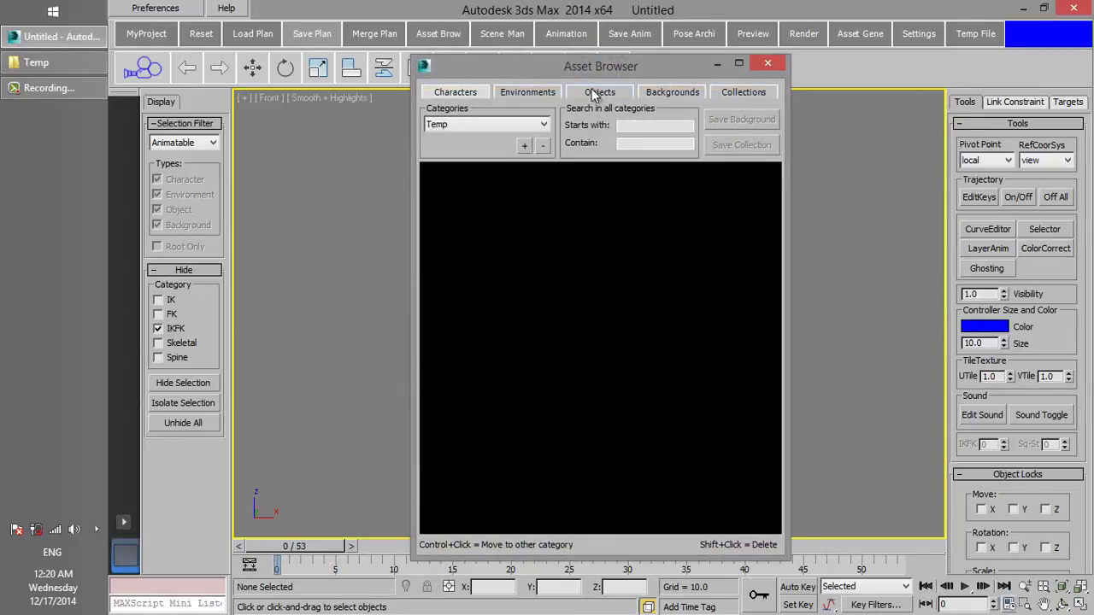
pyautogui.click(595, 93)
pyautogui.moveTo(603, 68); pyautogui.dragTo(858, 65)
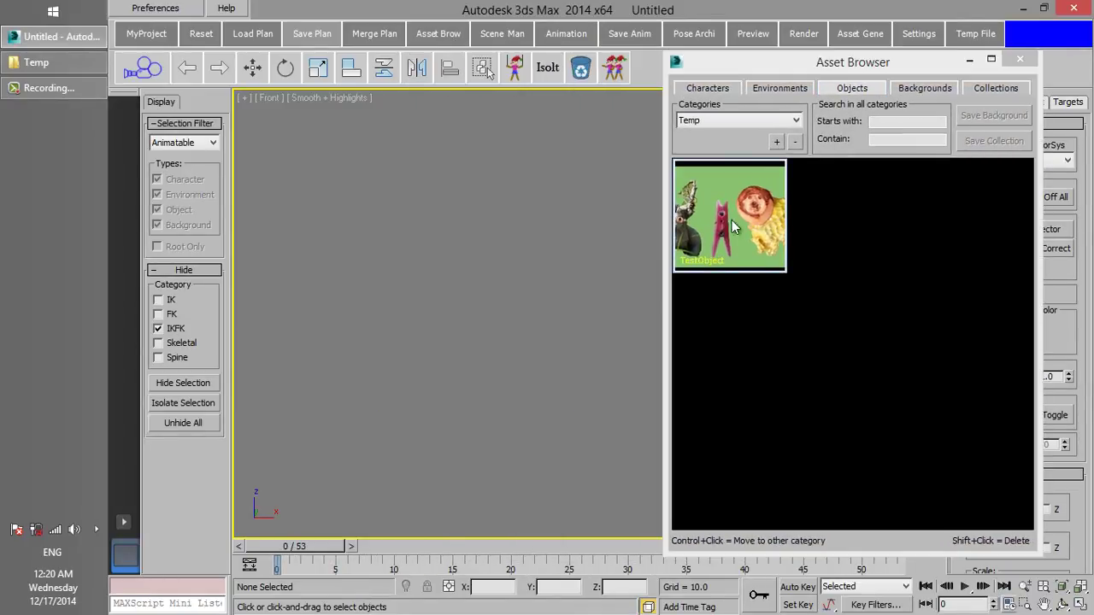
pyautogui.click(530, 332)
# Place TestObject, move it down and left, and set the animation end to frame 28
pyautogui.click(1019, 58)
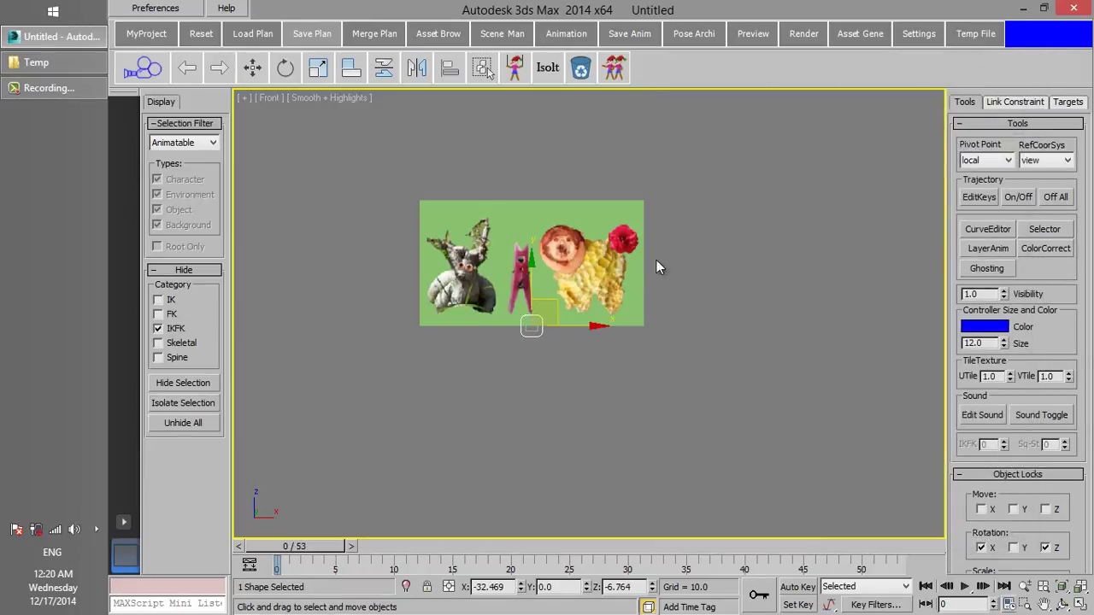
pyautogui.moveTo(616, 274); pyautogui.dragTo(447, 325)
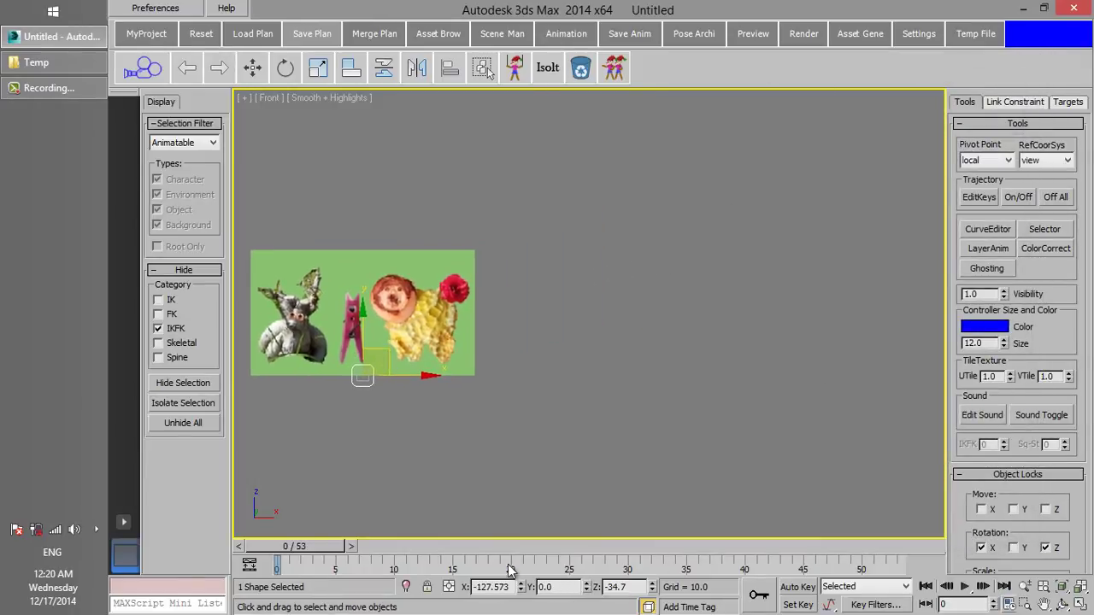
pyautogui.moveTo(513, 568); pyautogui.dragTo(893, 546)
pyautogui.click(878, 547)
# With Auto Key, slide TestObject to the right at frame 28, then turn Auto Key off
pyautogui.click(804, 590)
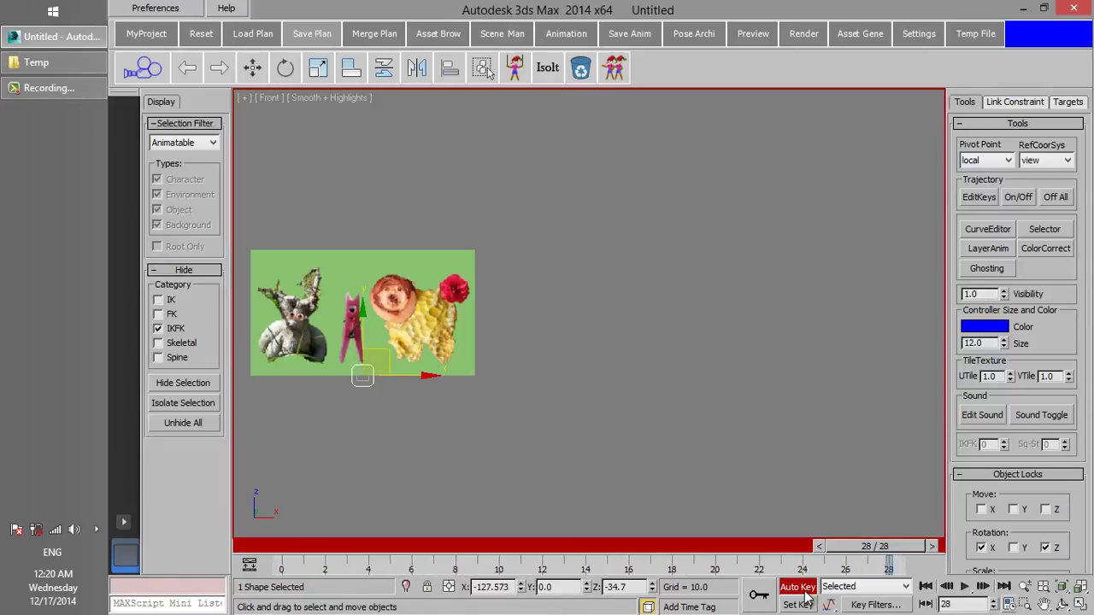
pyautogui.moveTo(415, 355); pyautogui.dragTo(885, 355)
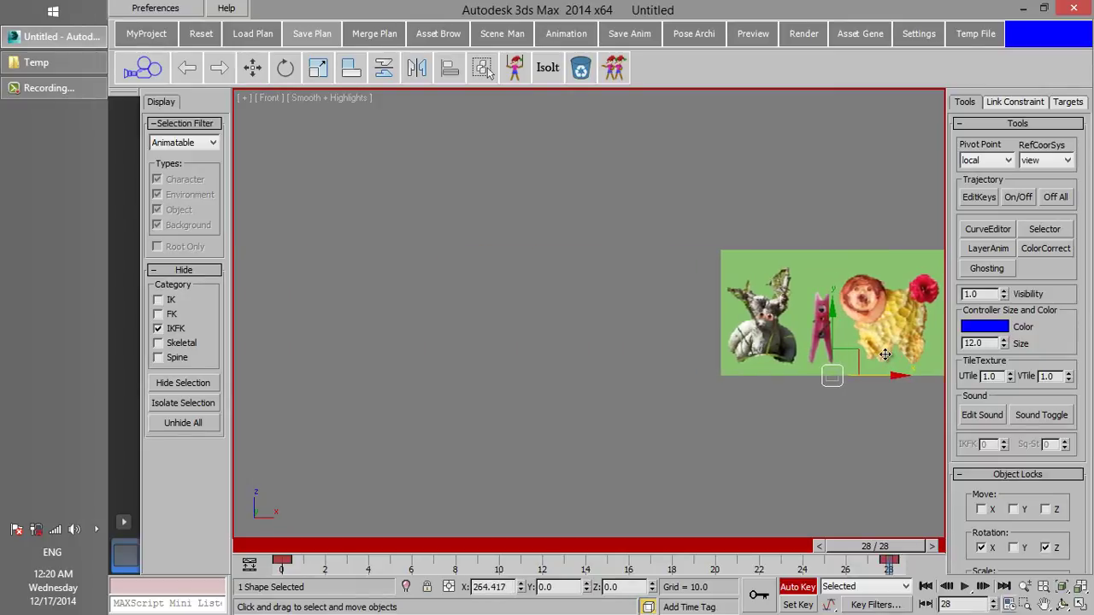
pyautogui.click(804, 590)
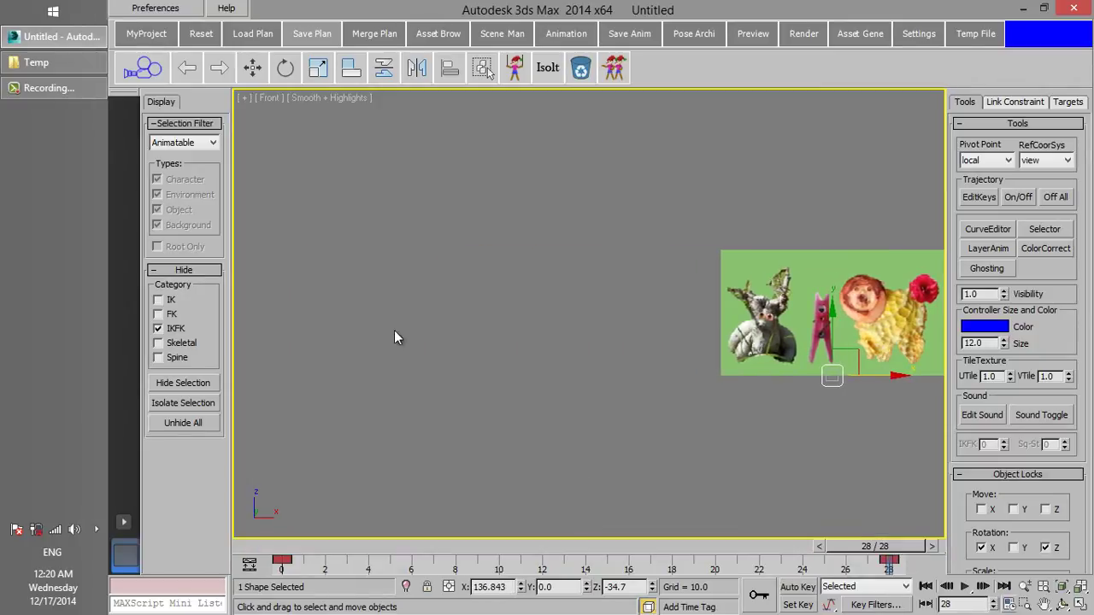
# Create Camera001 for the scene and return the time slider to frame 0
pyautogui.click(147, 70)
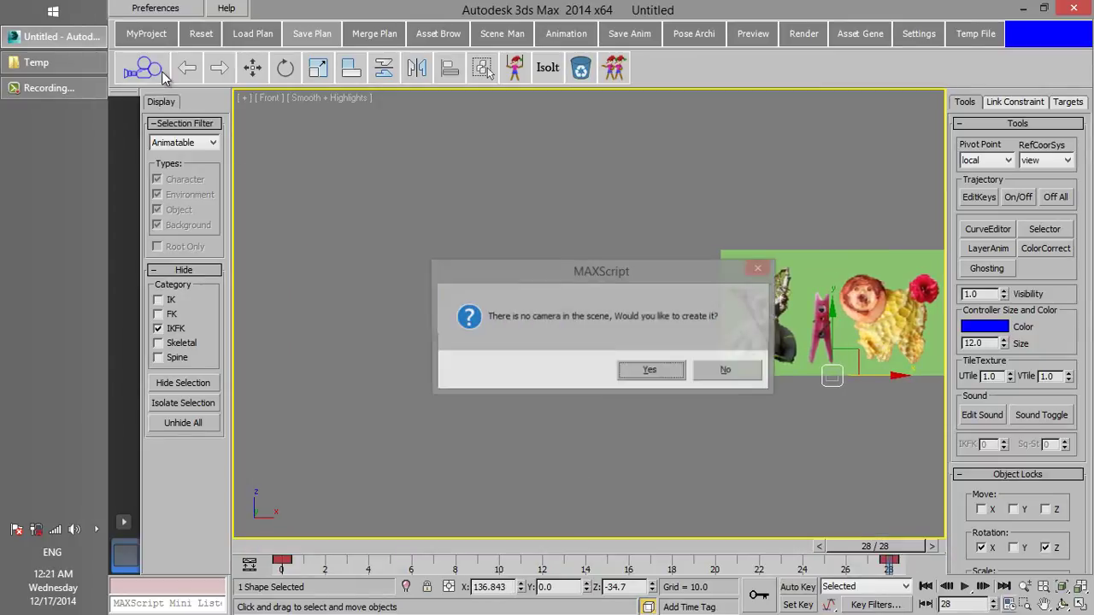
pyautogui.click(647, 369)
pyautogui.moveTo(874, 546); pyautogui.dragTo(256, 547)
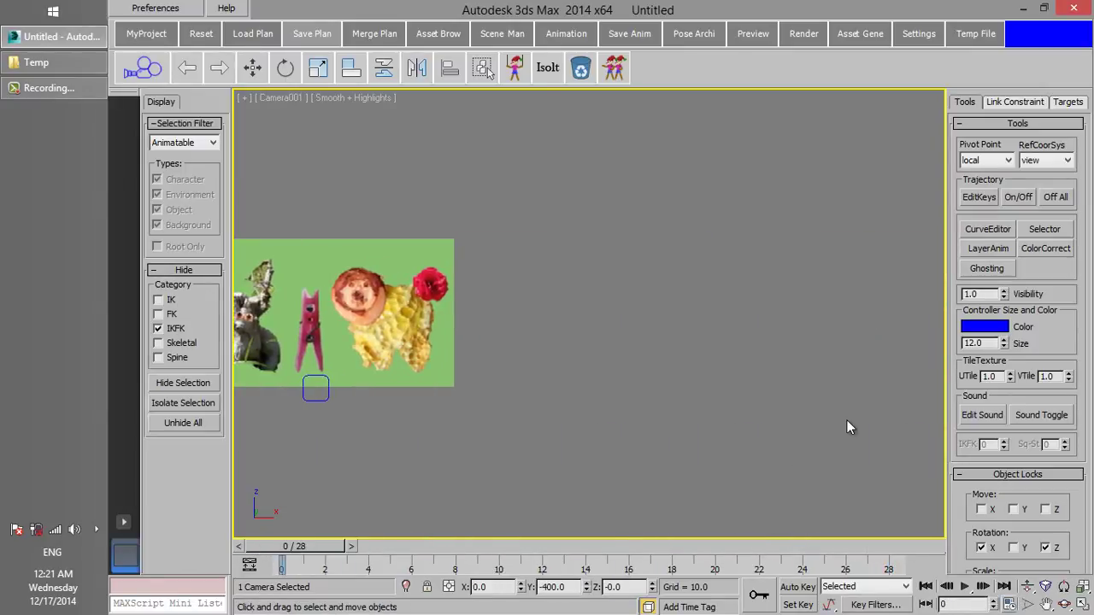
# Save the plan into Episode02 as MyProject_Episode02_S001_P001_A_000.max
pyautogui.click(324, 36)
pyautogui.moveTo(597, 64); pyautogui.dragTo(600, 18)
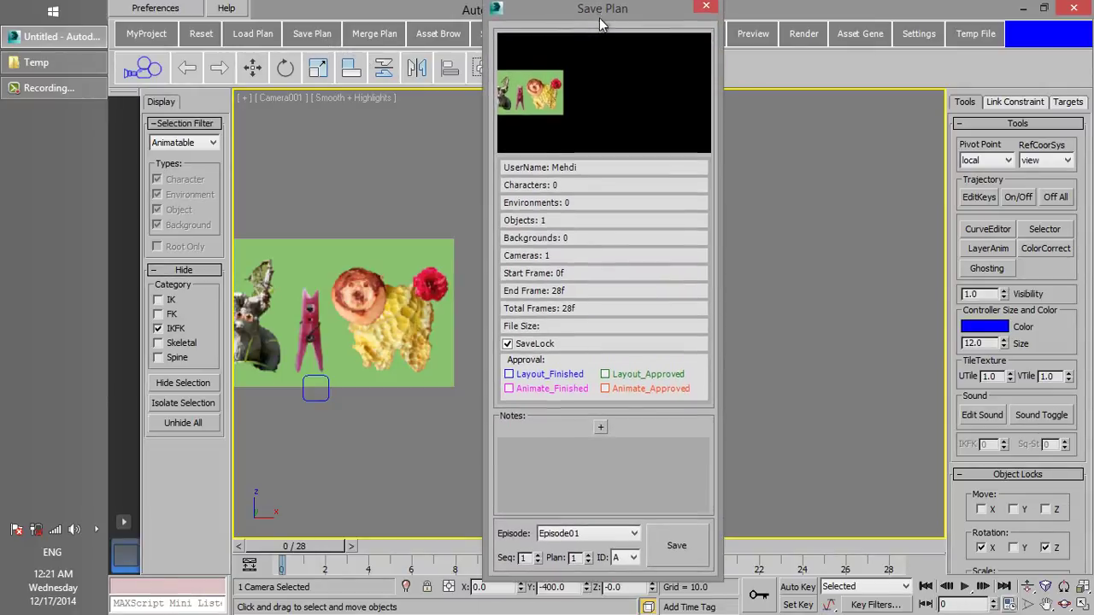
pyautogui.click(623, 539)
pyautogui.click(590, 569)
pyautogui.click(675, 549)
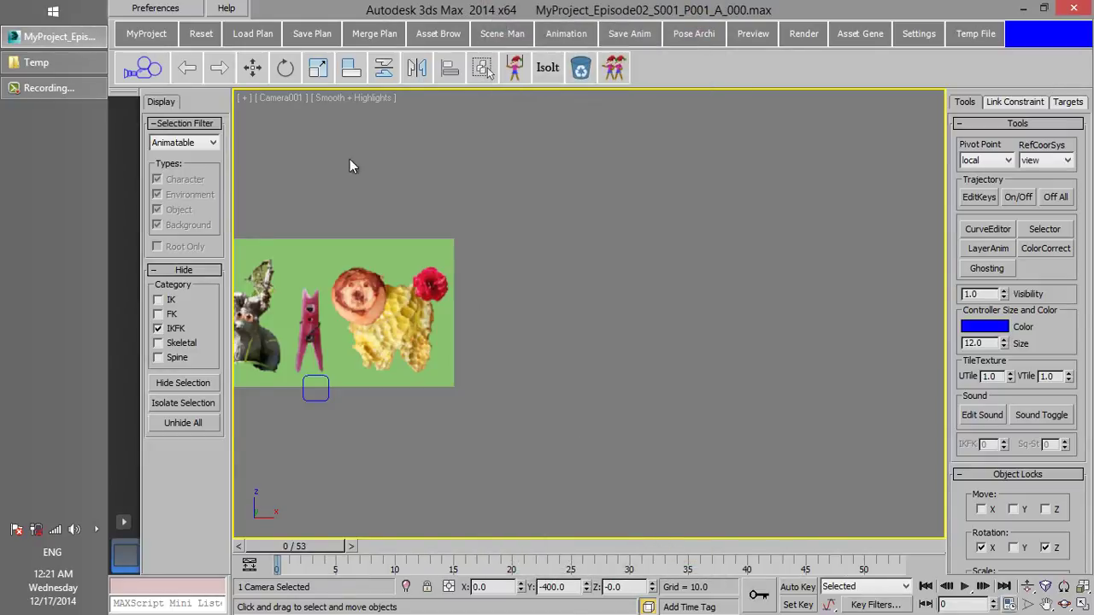
# In Project Management, set MyProject Episode02's preview width and height to 100
pyautogui.click(156, 9)
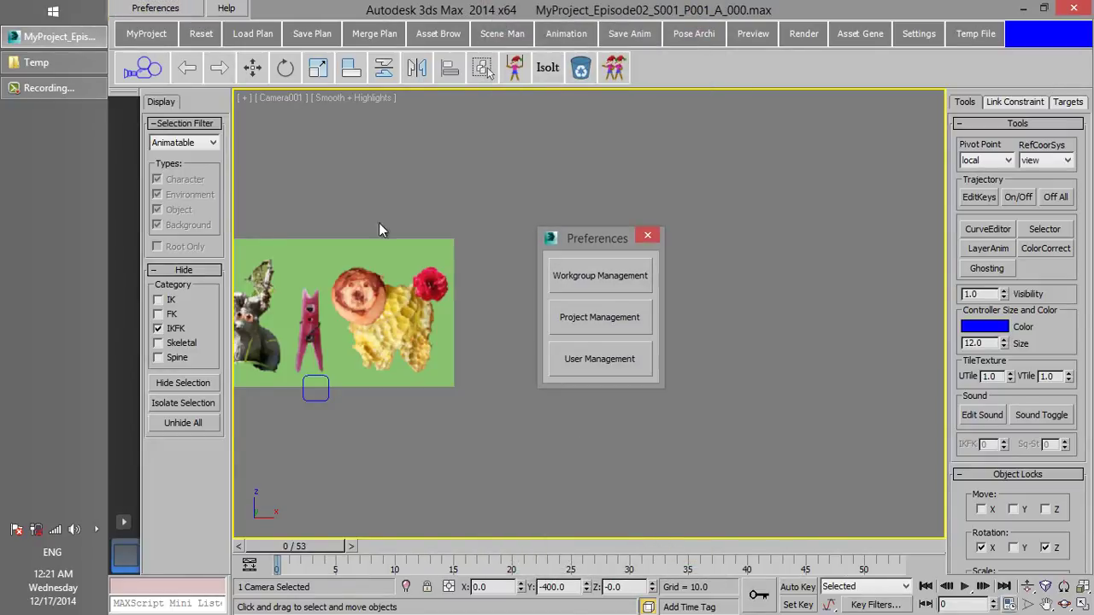
pyautogui.click(590, 330)
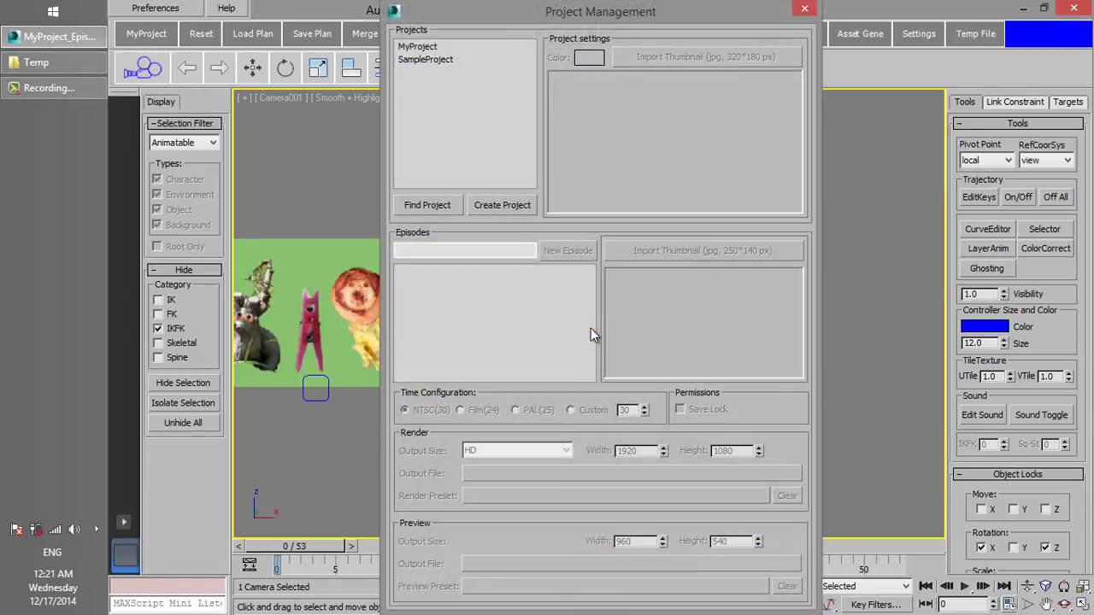
pyautogui.click(417, 46)
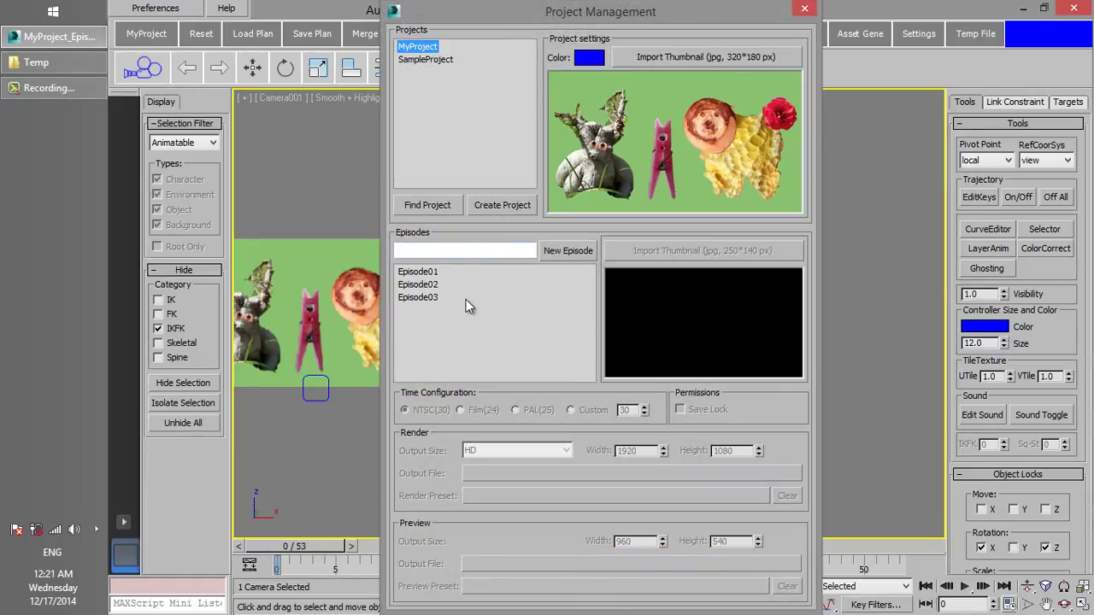
pyautogui.click(432, 287)
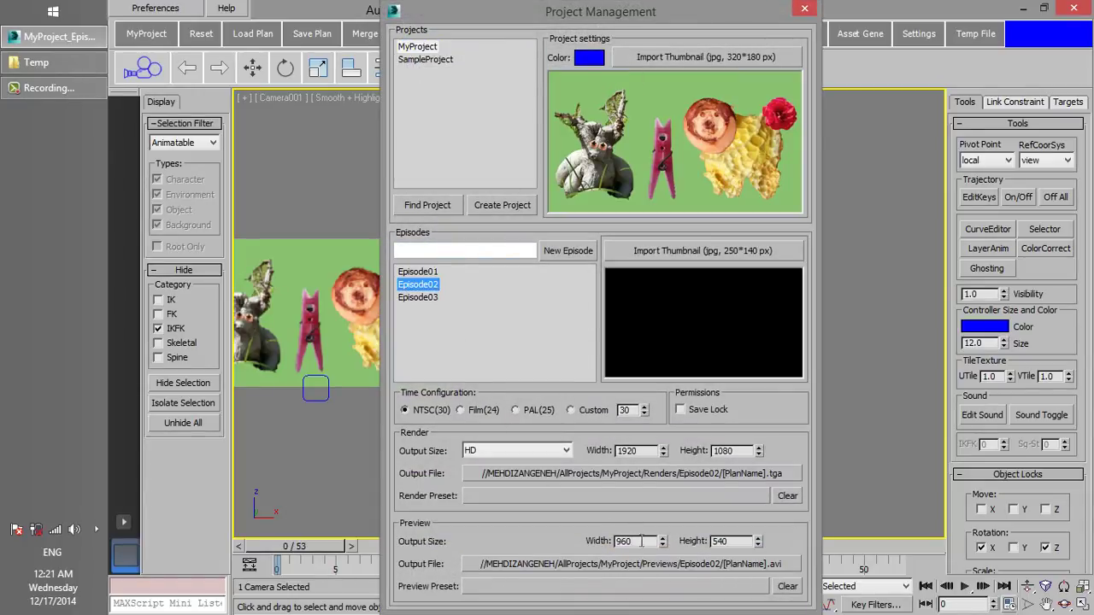
pyautogui.moveTo(641, 542); pyautogui.dragTo(594, 547)
pyautogui.write('100')
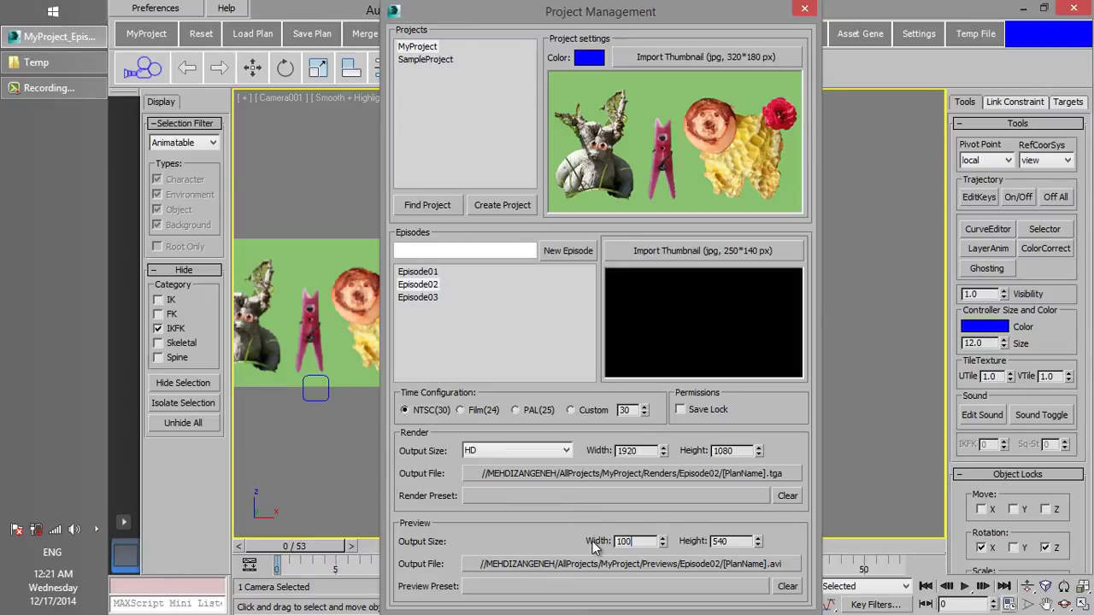
pyautogui.moveTo(750, 540); pyautogui.dragTo(693, 535)
pyautogui.write('100')
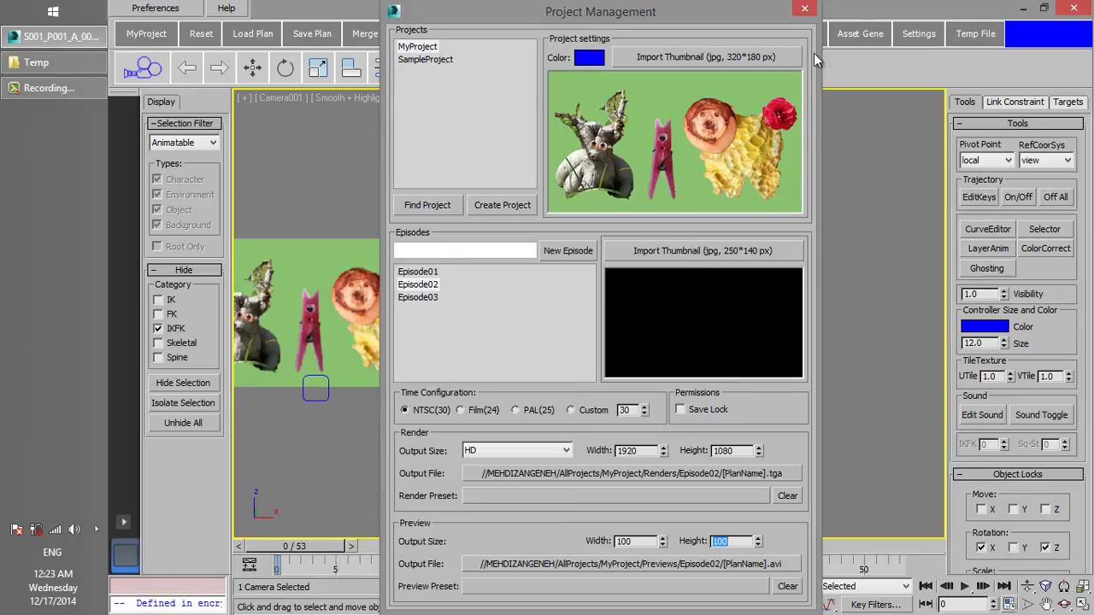
# Render the 100-by-100 preview of S001_P001_A_000 and watch it in GOM Player
pyautogui.click(809, 12)
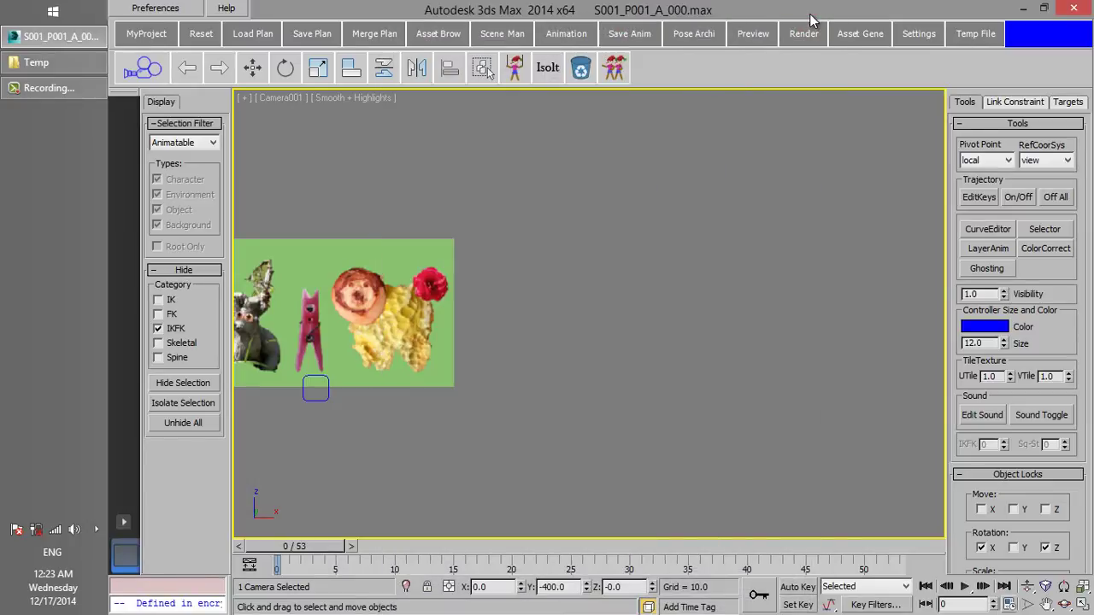
pyautogui.click(764, 37)
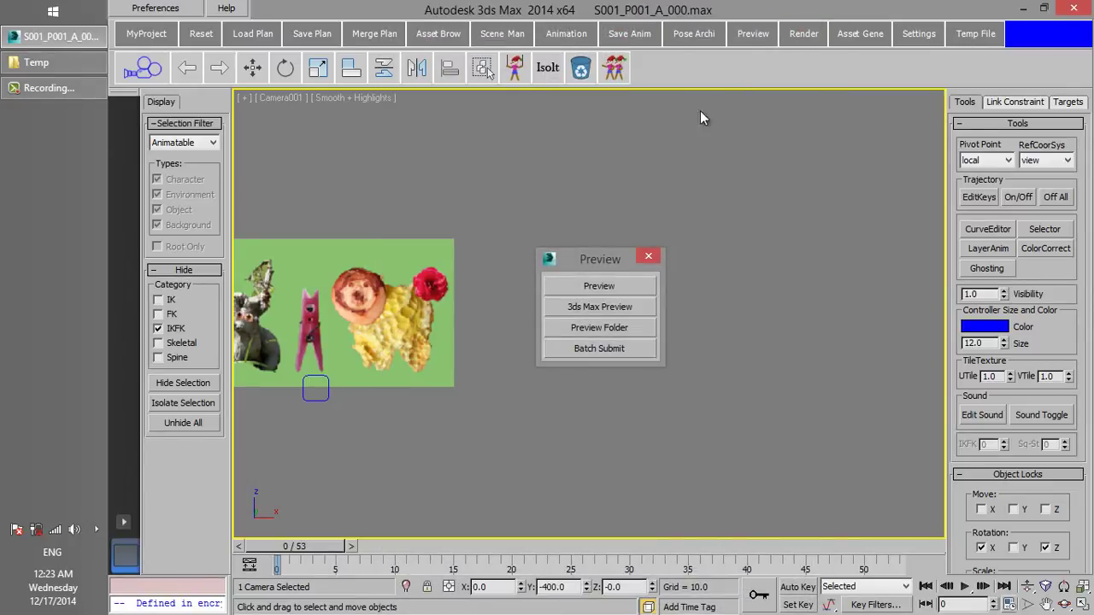
pyautogui.click(614, 286)
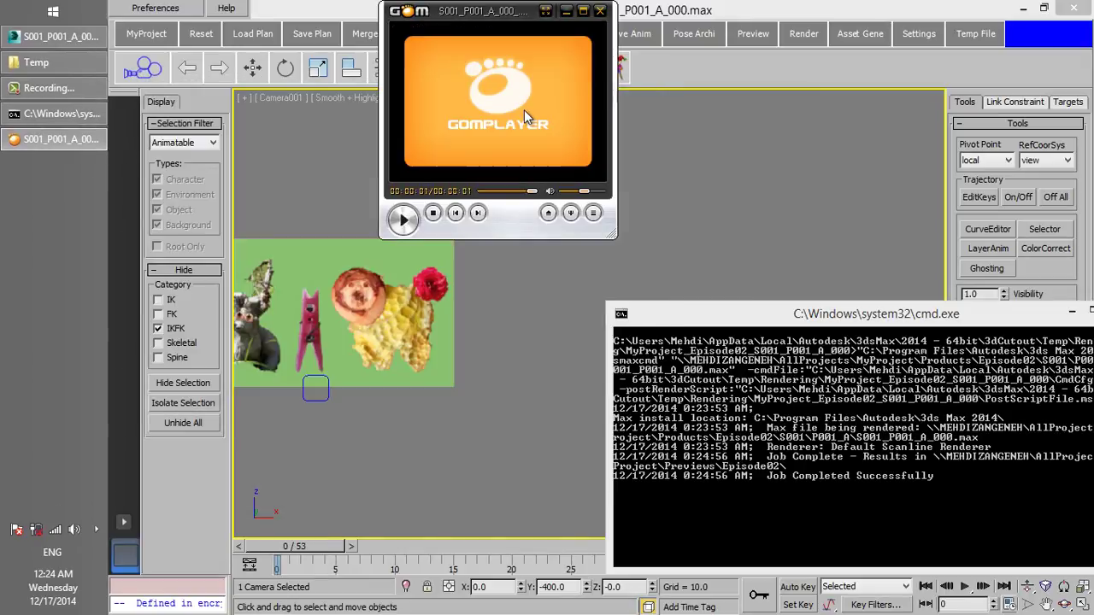
pyautogui.click(405, 219)
pyautogui.click(600, 10)
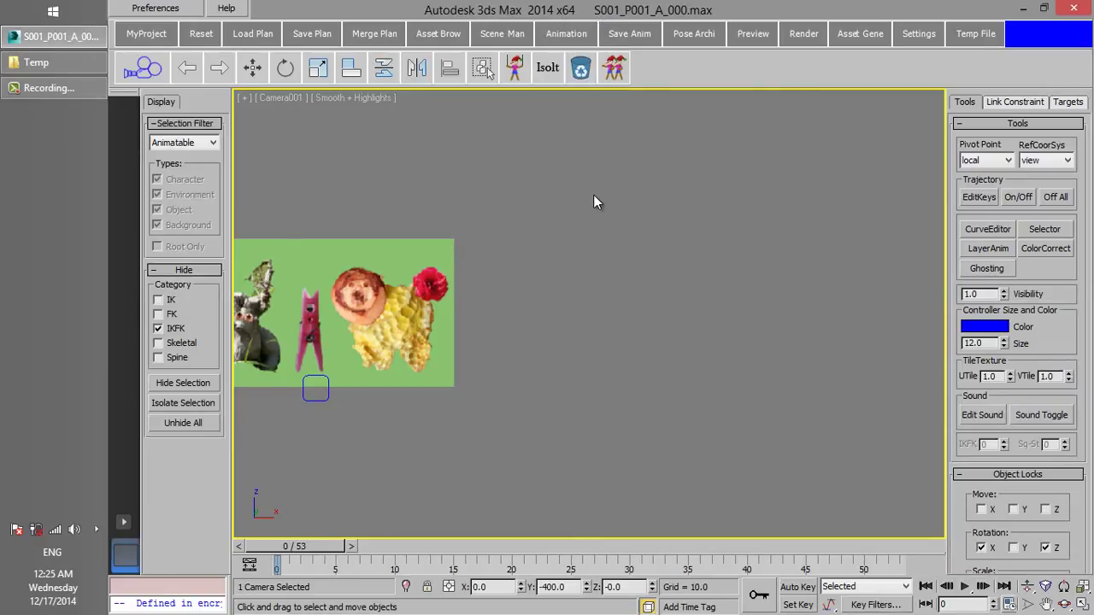
# Assign NVIDIA mental ray as the production renderer in Render Setup
pyautogui.press('F10')
pyautogui.moveTo(623, 341); pyautogui.dragTo(568, 358)
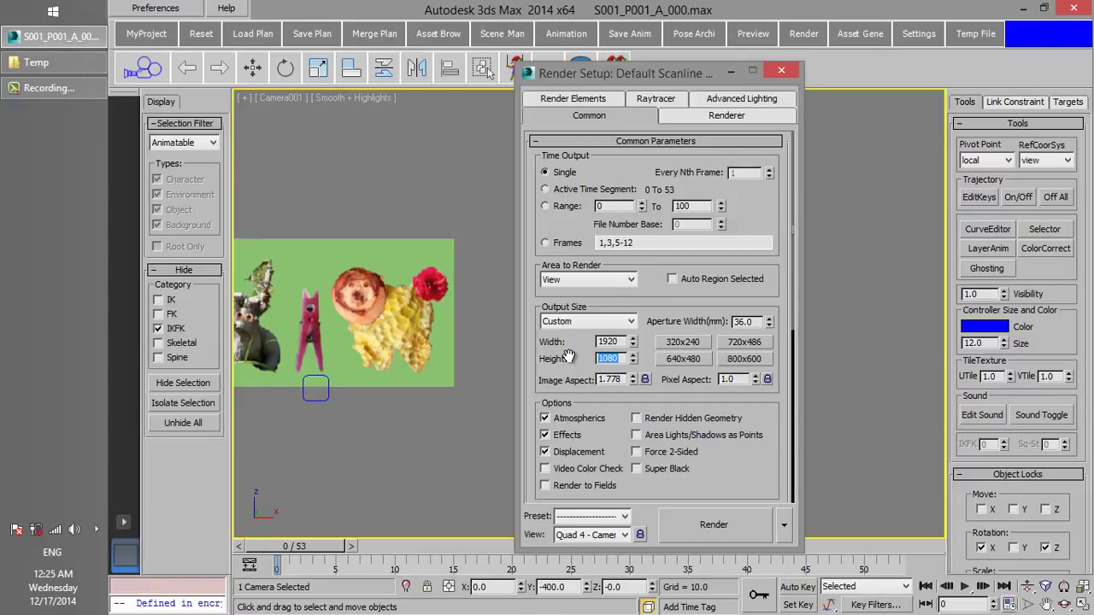
pyautogui.click(727, 470)
pyautogui.moveTo(726, 466); pyautogui.dragTo(726, 138)
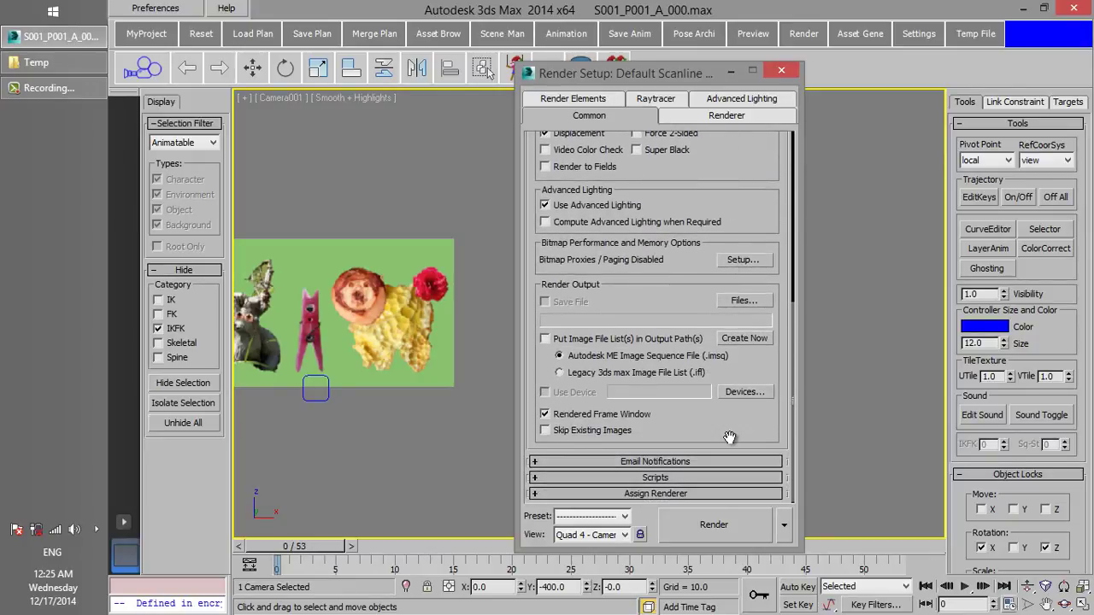
pyautogui.click(673, 494)
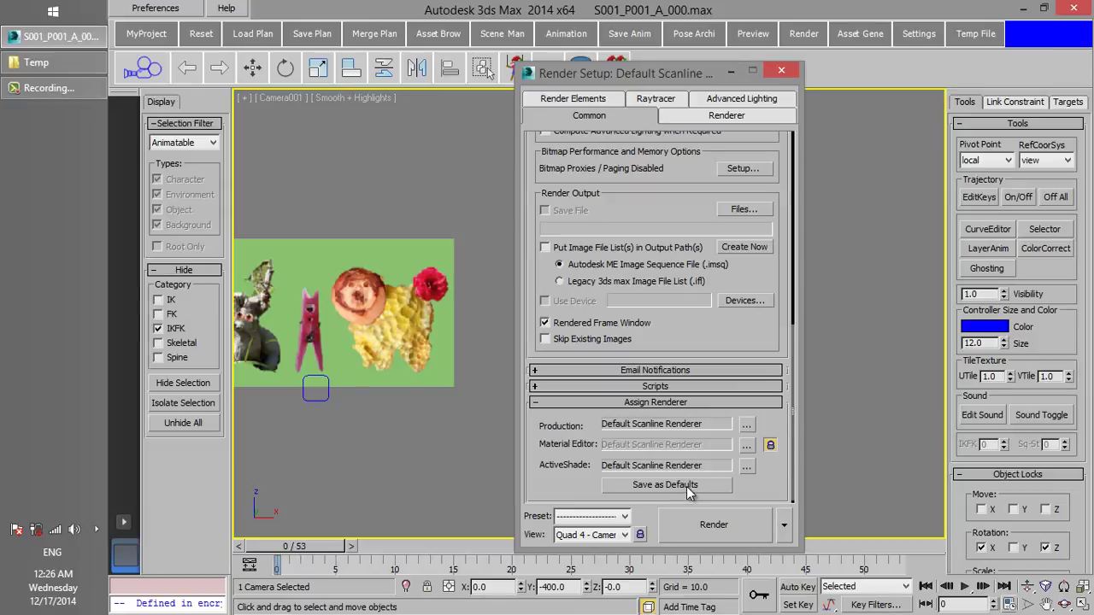
pyautogui.click(746, 425)
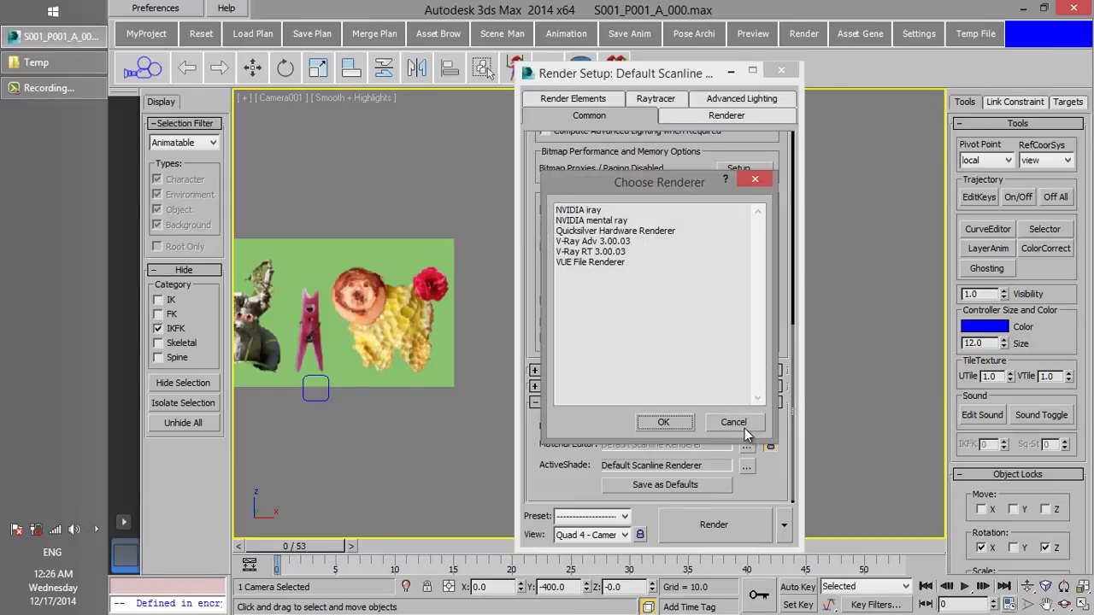
pyautogui.doubleClick(608, 220)
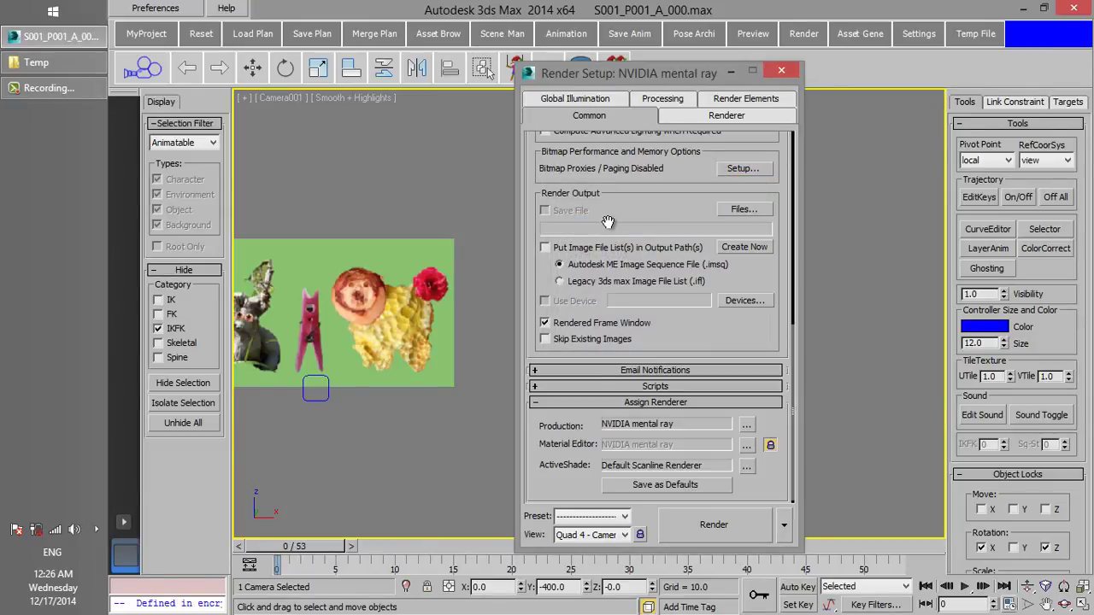
# Enable motion blur in the mental ray renderer settings with a 3.7-frame shutter duration
pyautogui.click(703, 118)
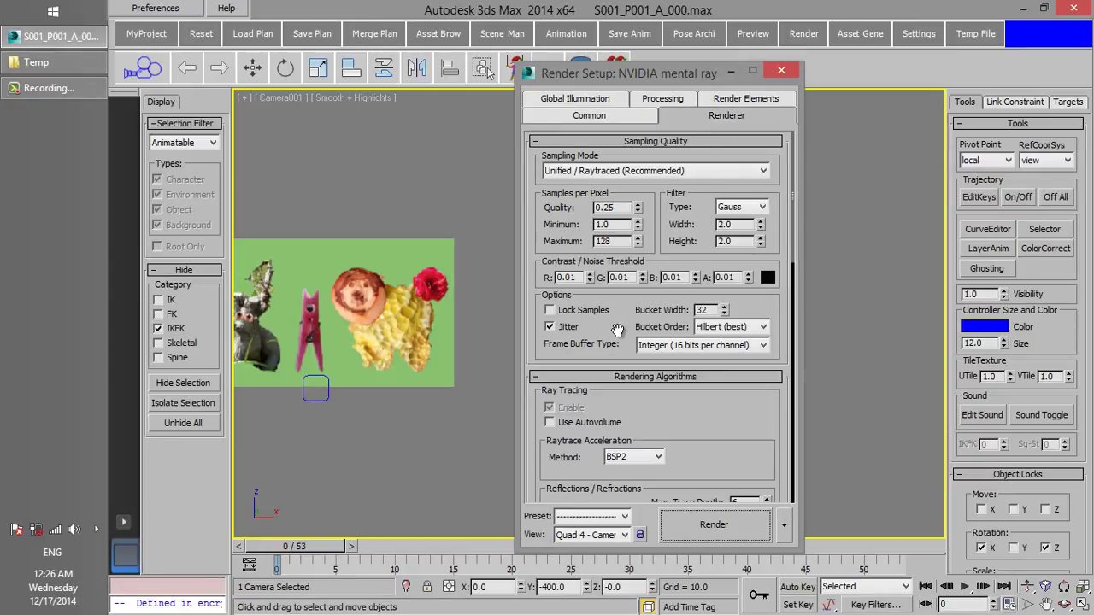
pyautogui.moveTo(623, 325); pyautogui.dragTo(637, 165)
pyautogui.scroll(-5, 610, 387)
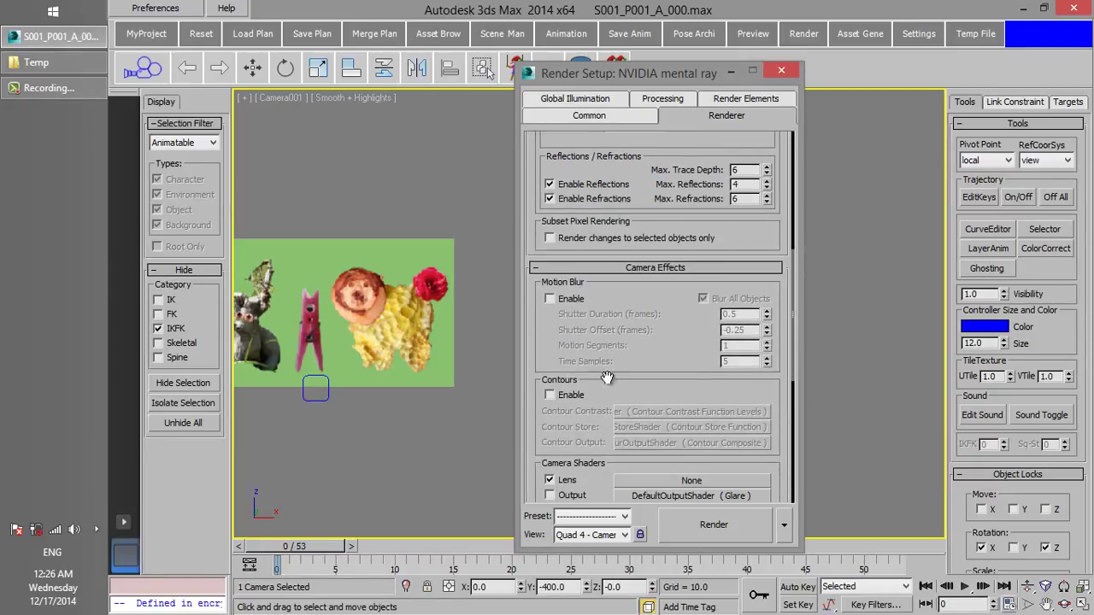
pyautogui.click(568, 301)
pyautogui.moveTo(767, 320); pyautogui.dragTo(764, 309)
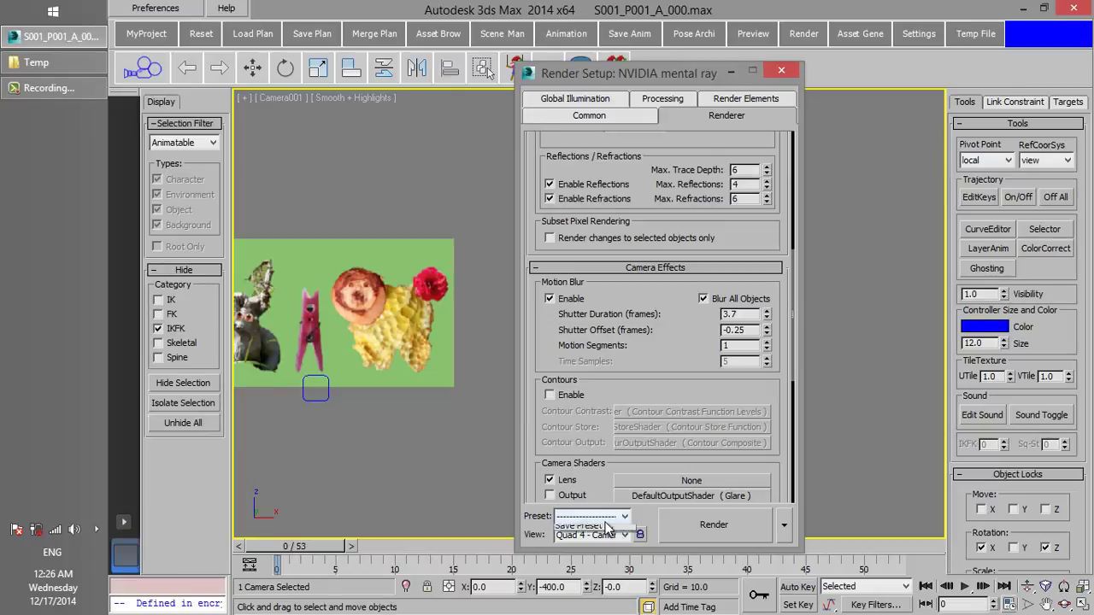
# Save the current render settings as the MyPreset preset in C:\Temp
pyautogui.click(608, 518)
pyautogui.click(600, 552)
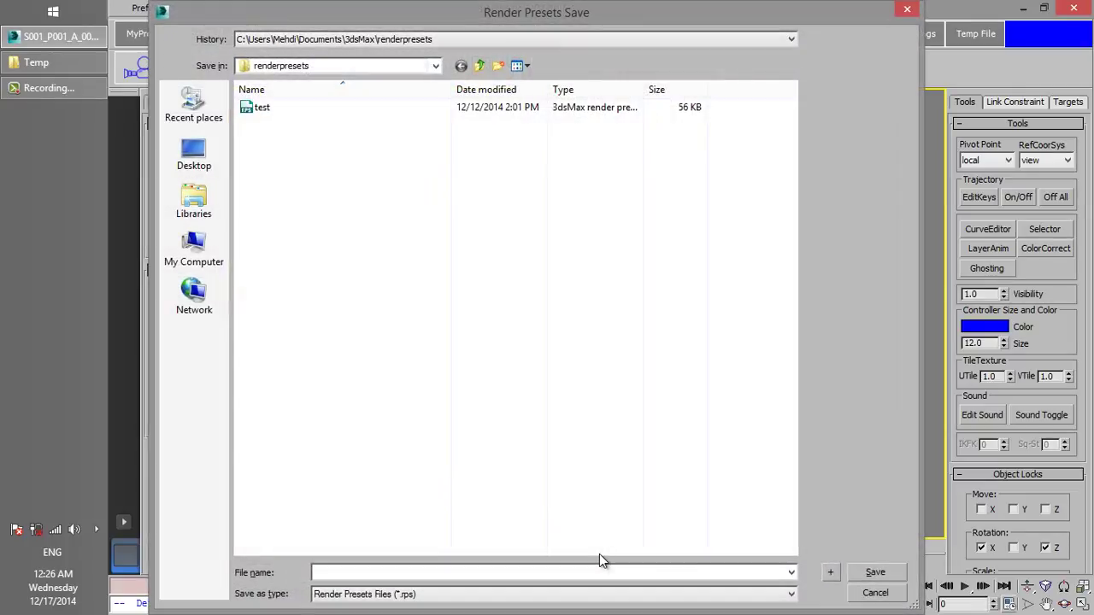
pyautogui.click(194, 254)
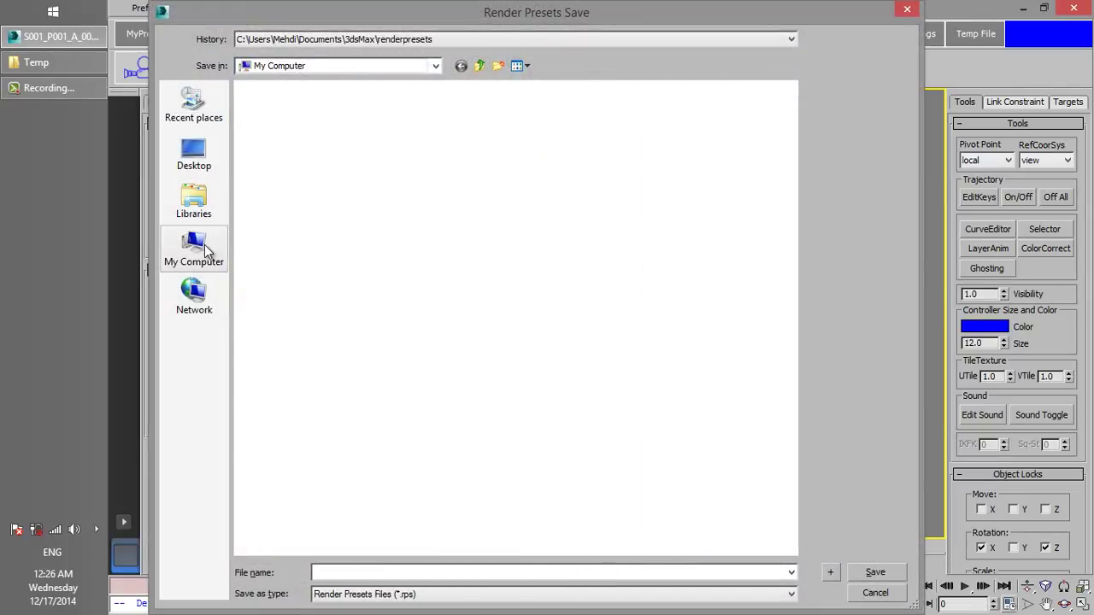
pyautogui.click(380, 229)
pyautogui.doubleClick(381, 229)
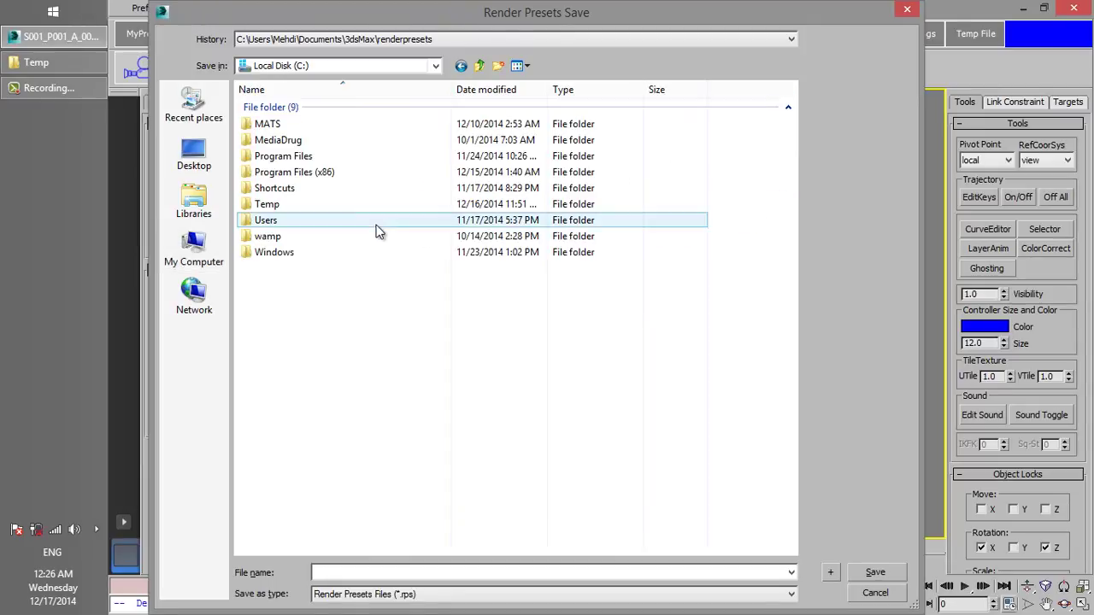
pyautogui.doubleClick(304, 208)
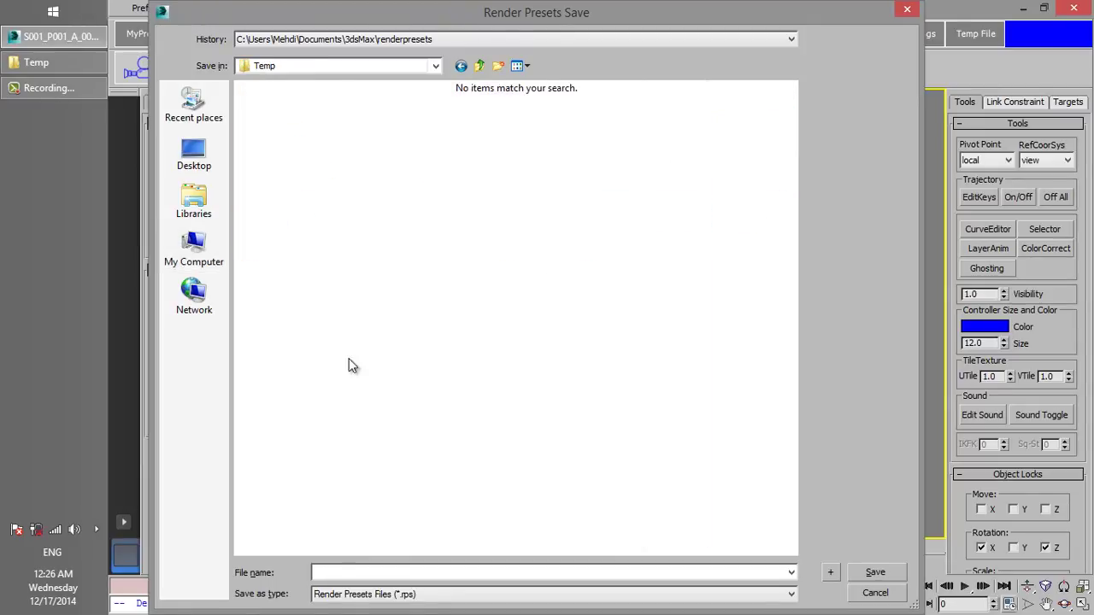
pyautogui.click(357, 573)
pyautogui.write('MyPreset')
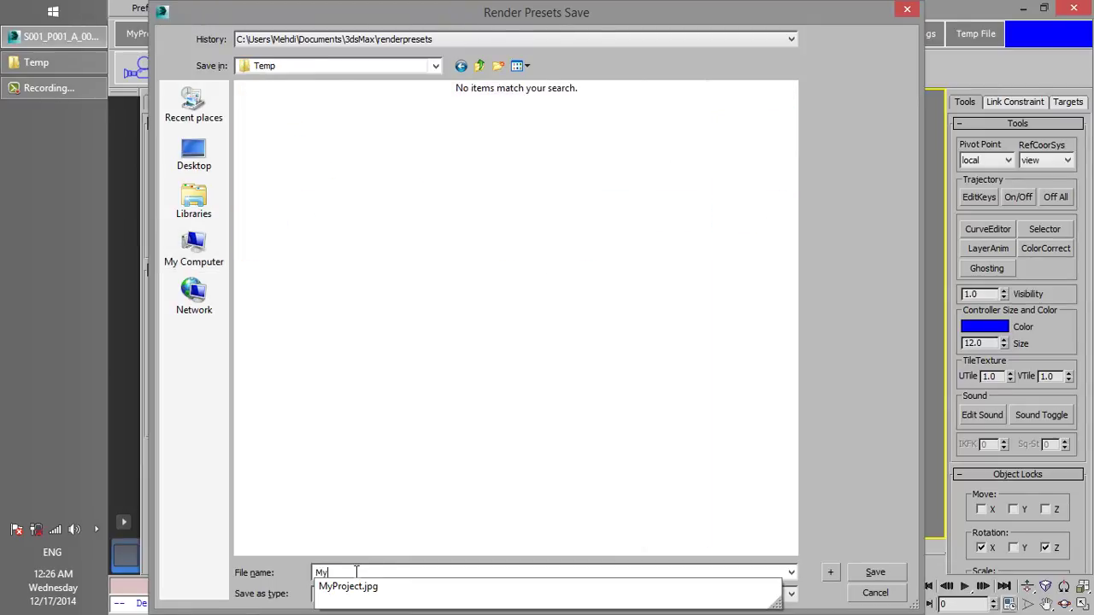
pyautogui.click(875, 572)
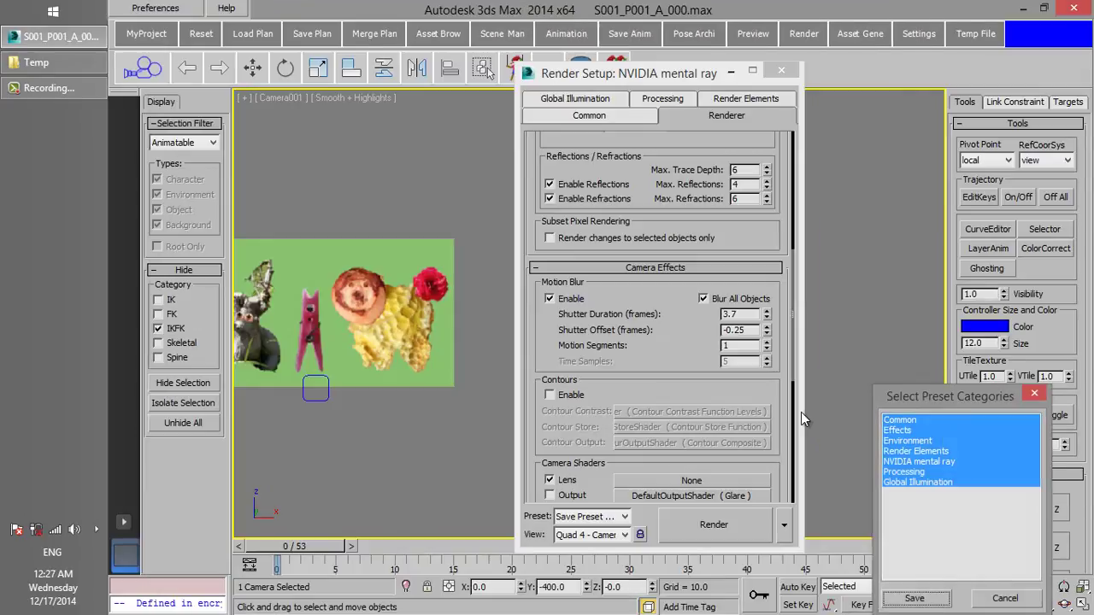
pyautogui.click(915, 603)
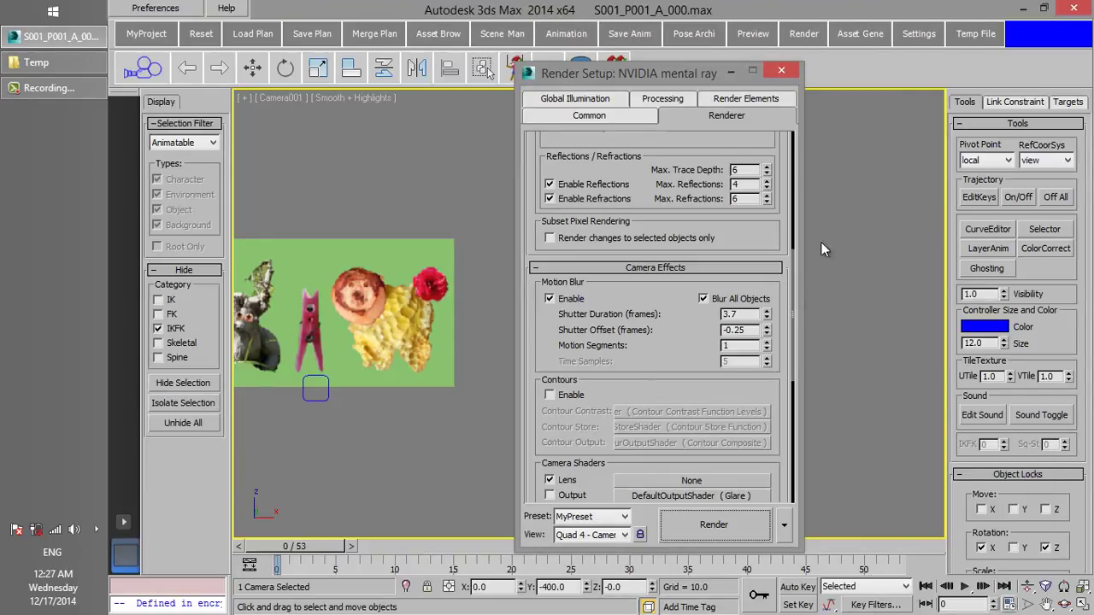
# Load the 3dsmax.scanline.no.advanced.lighting.draft render preset
pyautogui.click(625, 517)
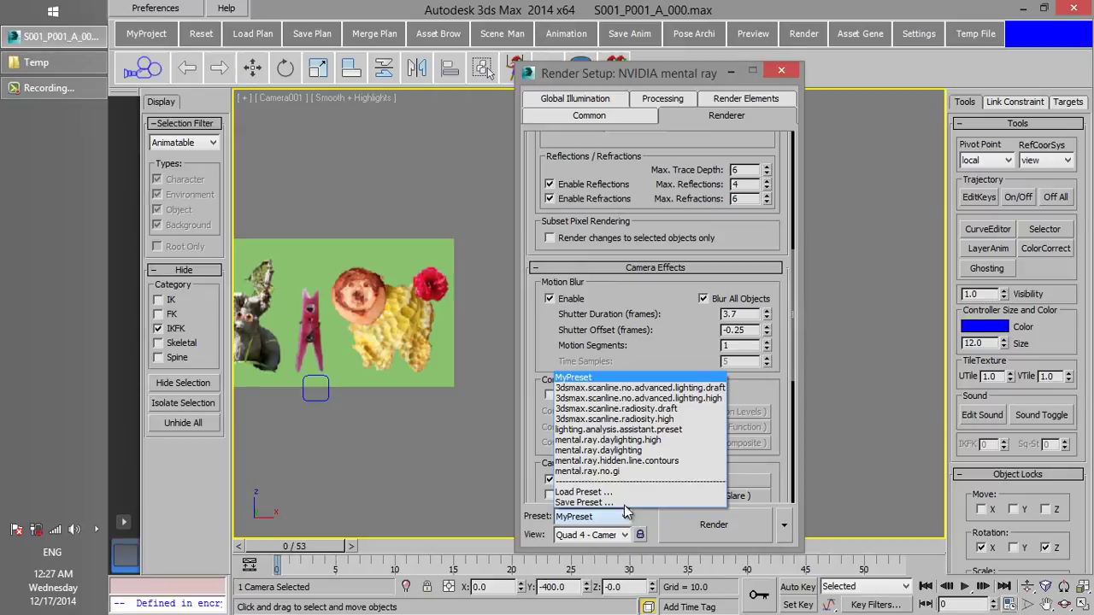
pyautogui.click(669, 389)
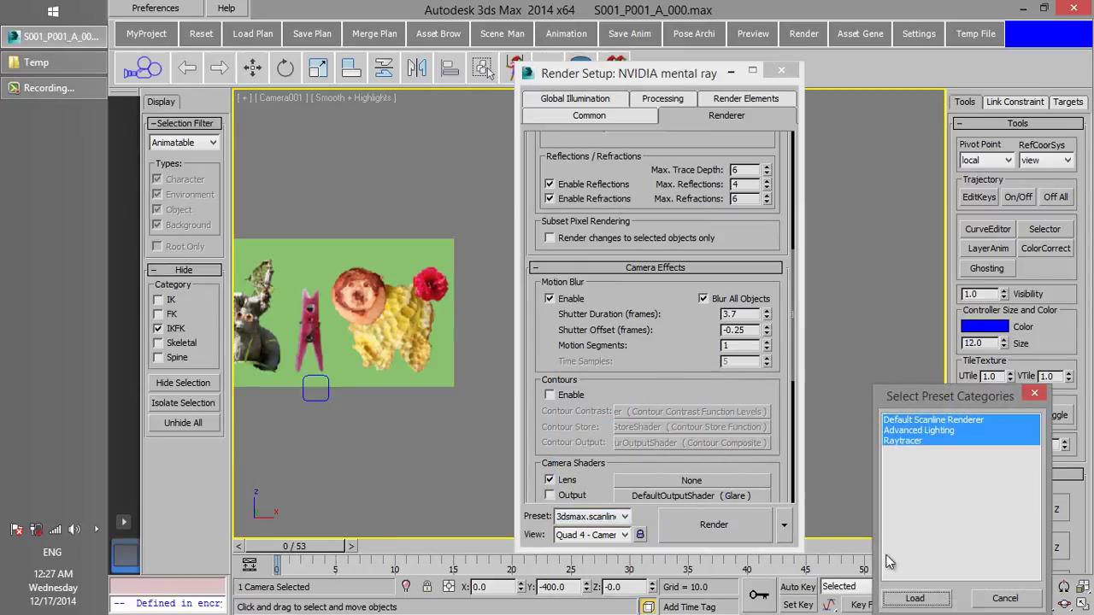
pyautogui.click(924, 600)
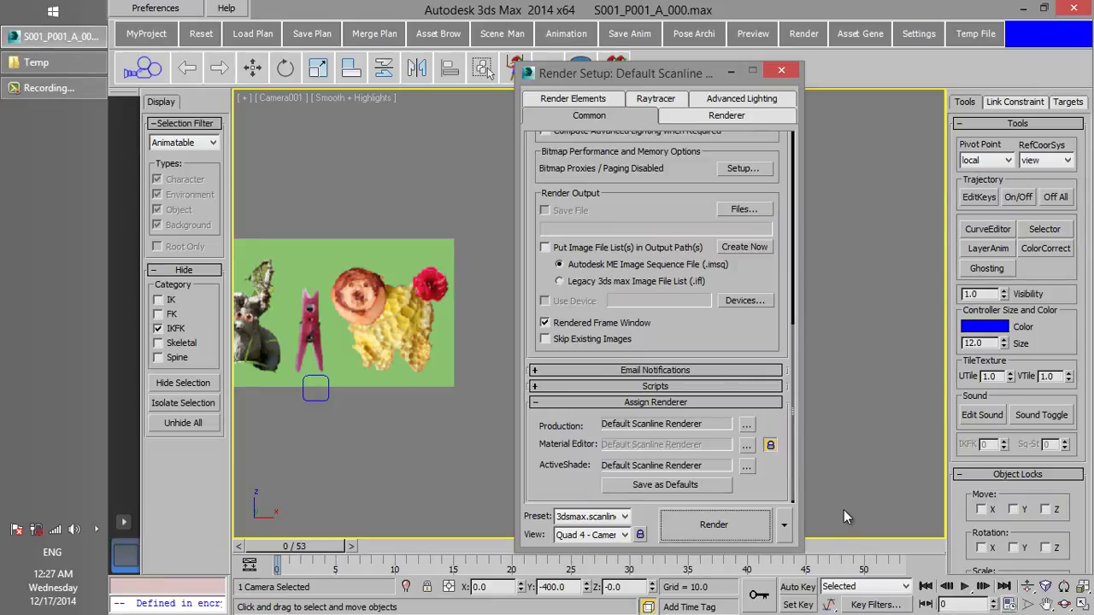
# Close Render Setup and assign MyPreset as the preview preset for MyProject's Episode02
pyautogui.click(783, 72)
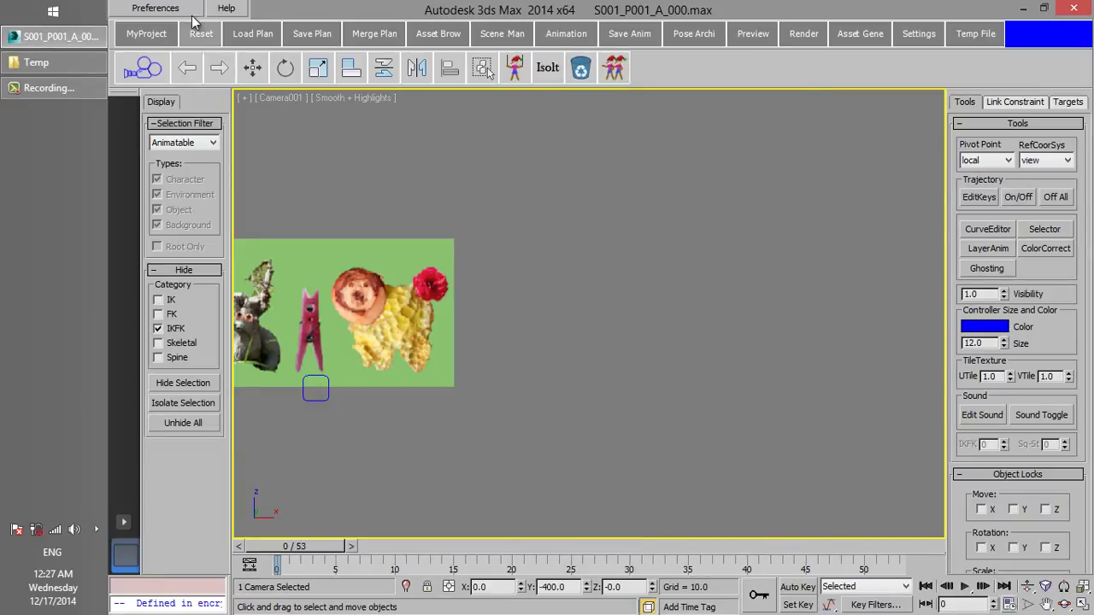
pyautogui.click(156, 9)
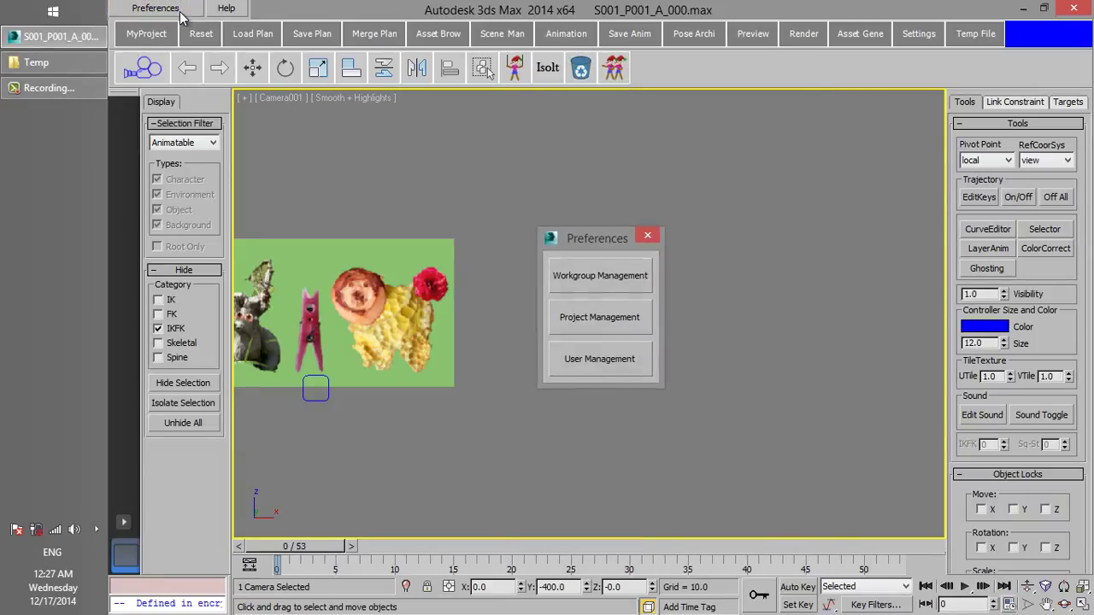
pyautogui.click(584, 325)
pyautogui.click(421, 48)
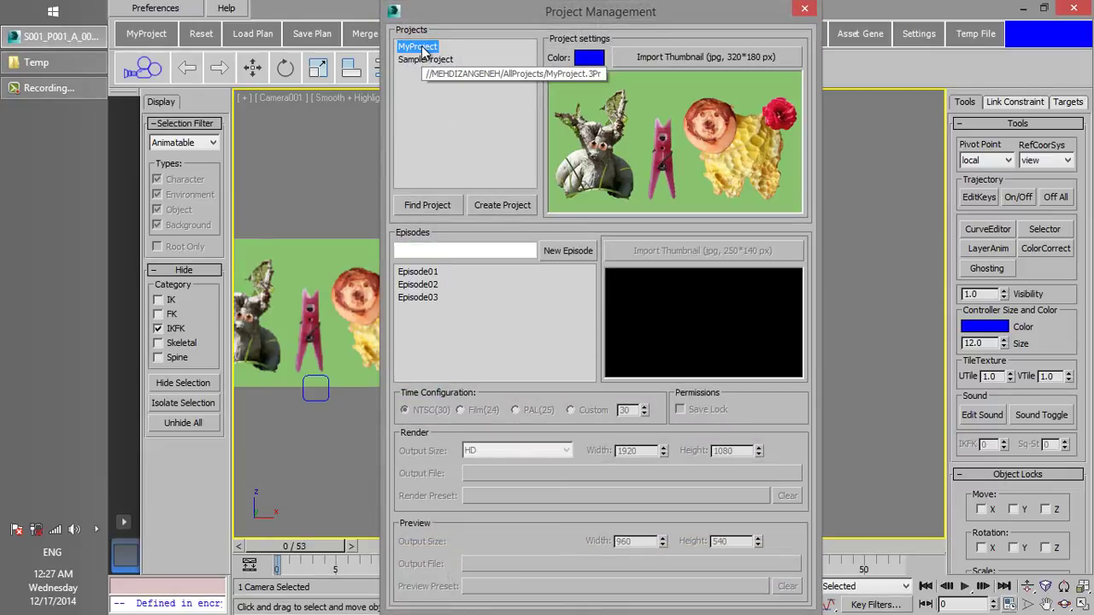
pyautogui.click(436, 287)
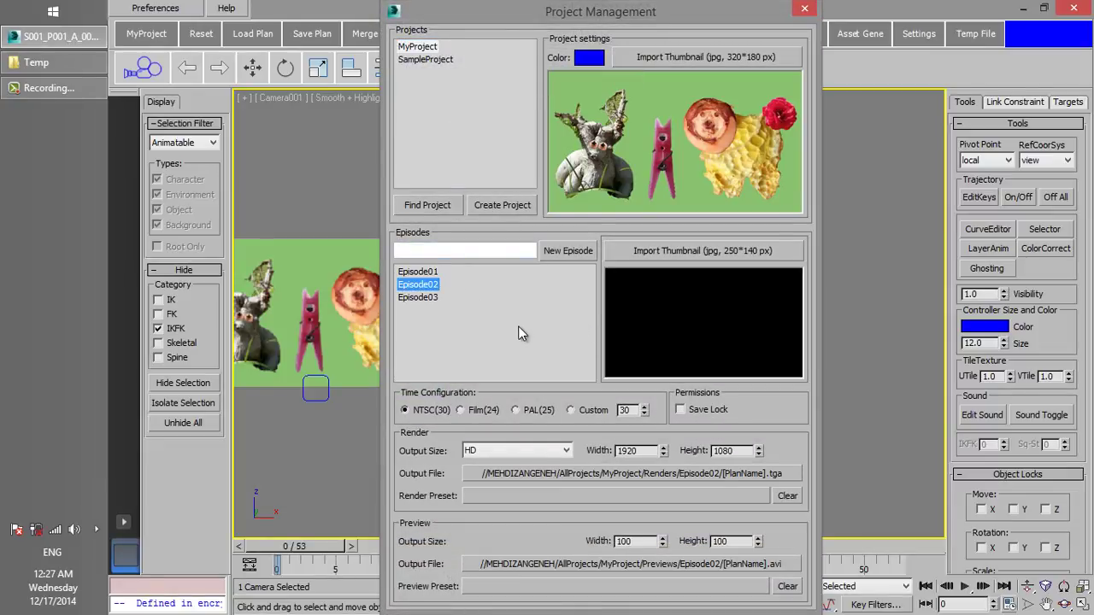
pyautogui.click(624, 586)
pyautogui.click(288, 146)
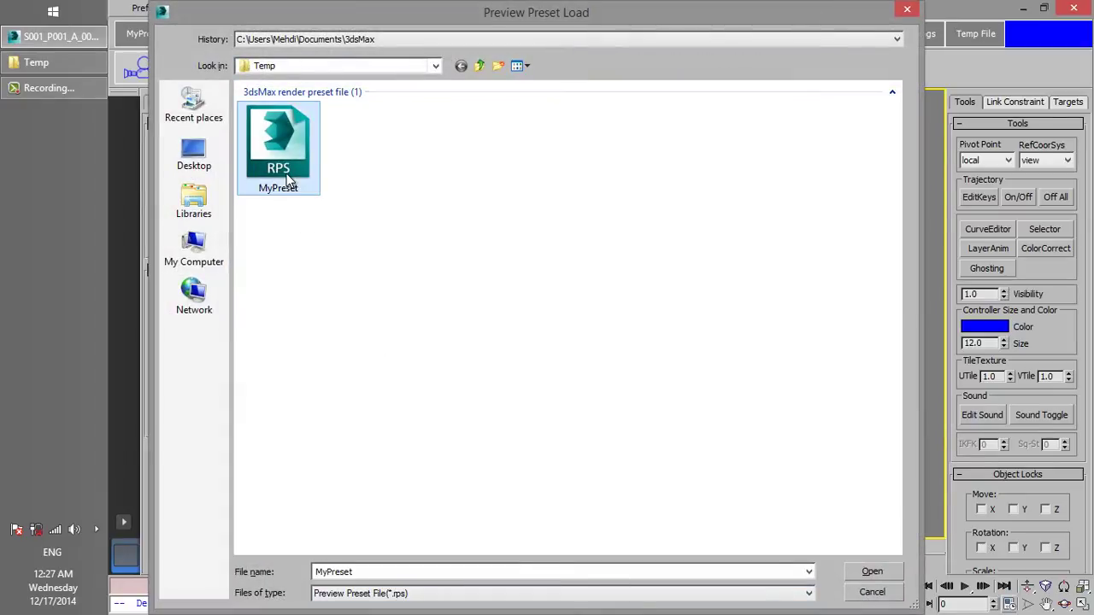
pyautogui.click(872, 573)
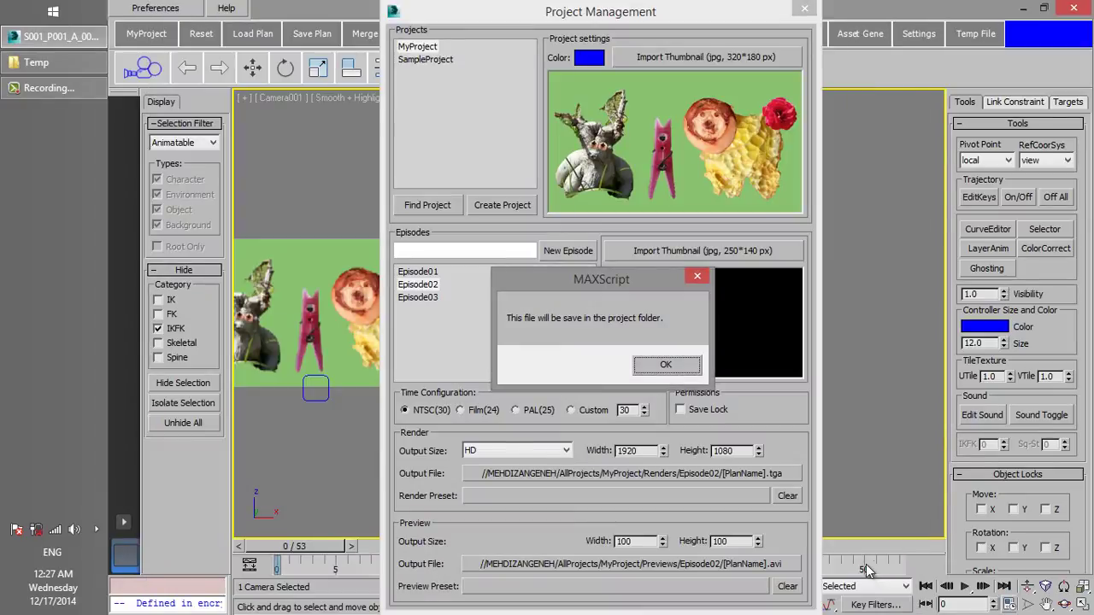
pyautogui.click(660, 366)
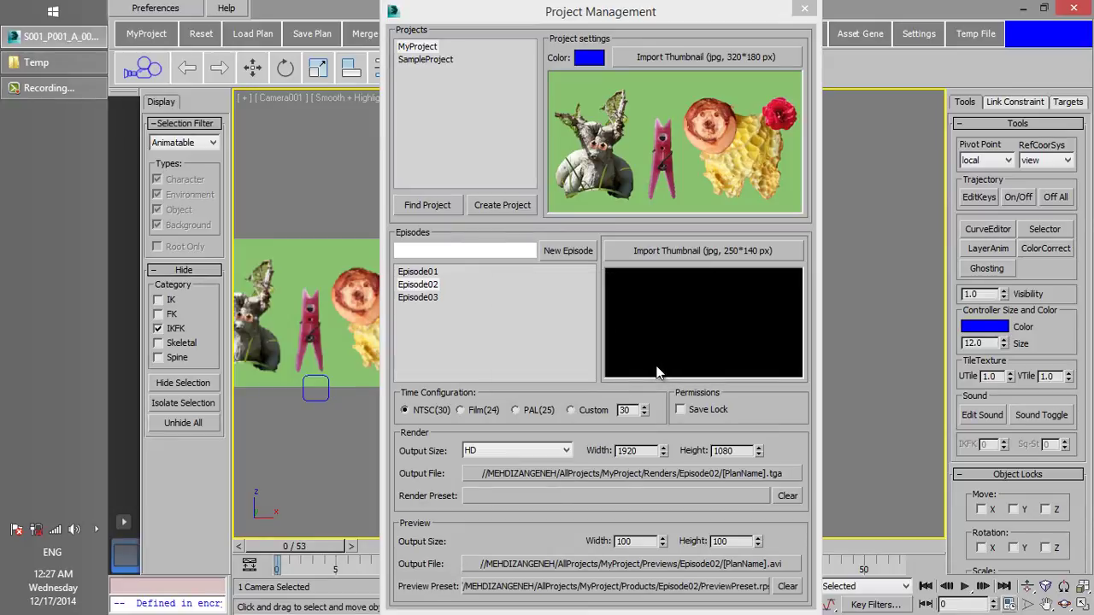
# Set the preview width and height to 300
pyautogui.doubleClick(641, 541)
pyautogui.write('300')
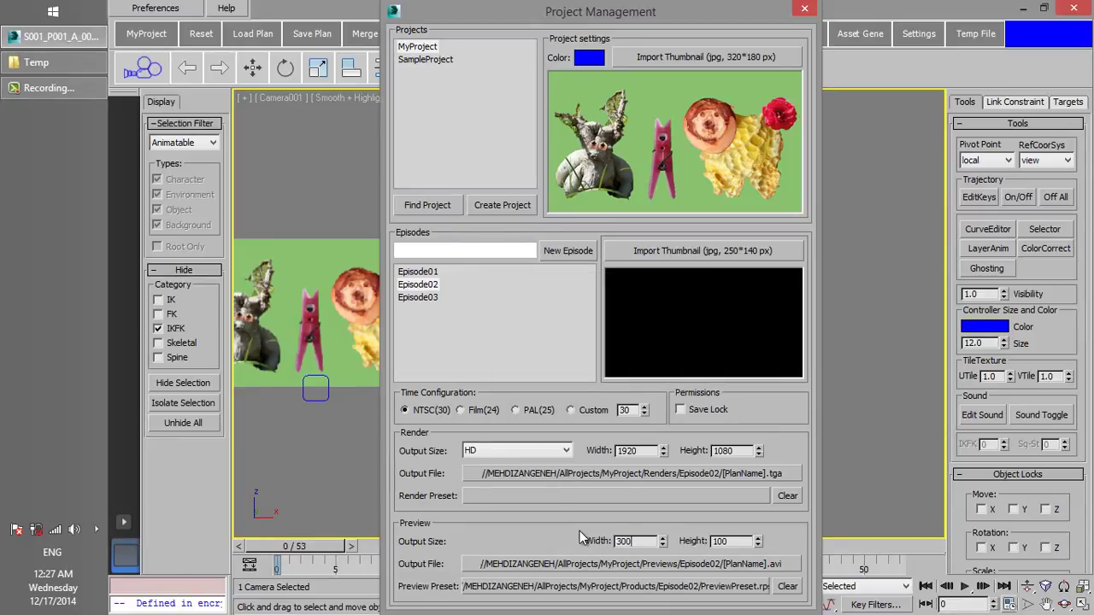
pyautogui.press('Tab')
pyautogui.write('300')
# Close Project Management and render a preview of the camera shot
pyautogui.click(804, 8)
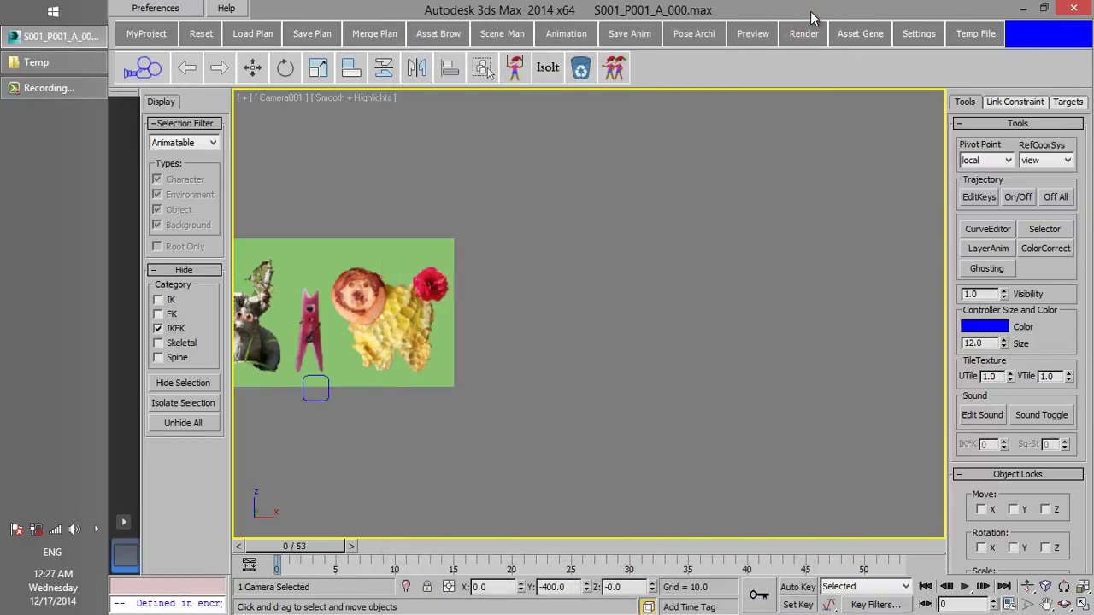
pyautogui.click(758, 39)
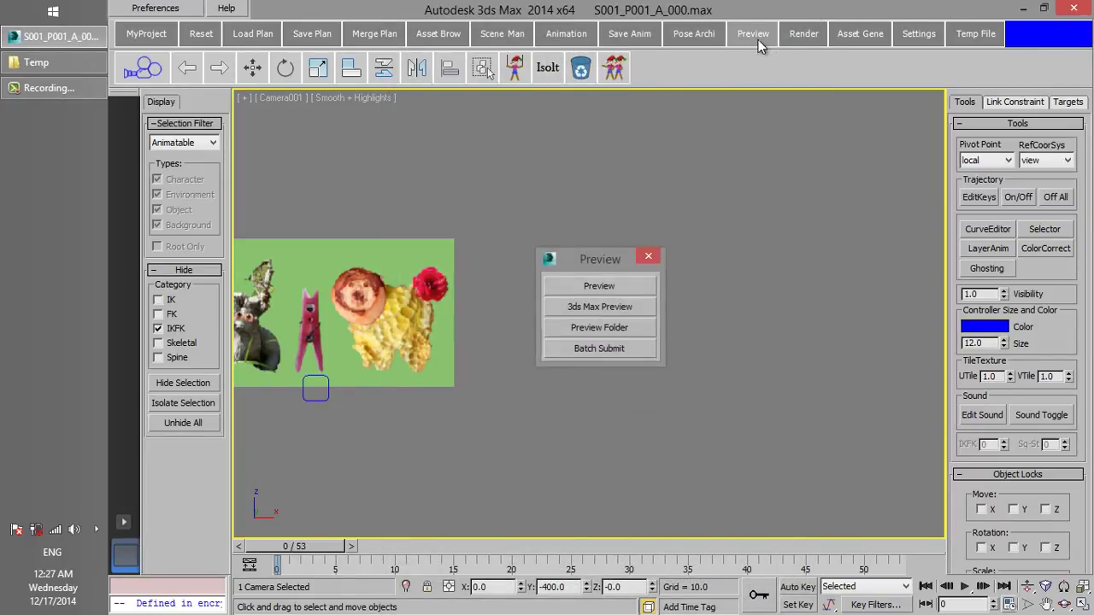
pyautogui.click(615, 289)
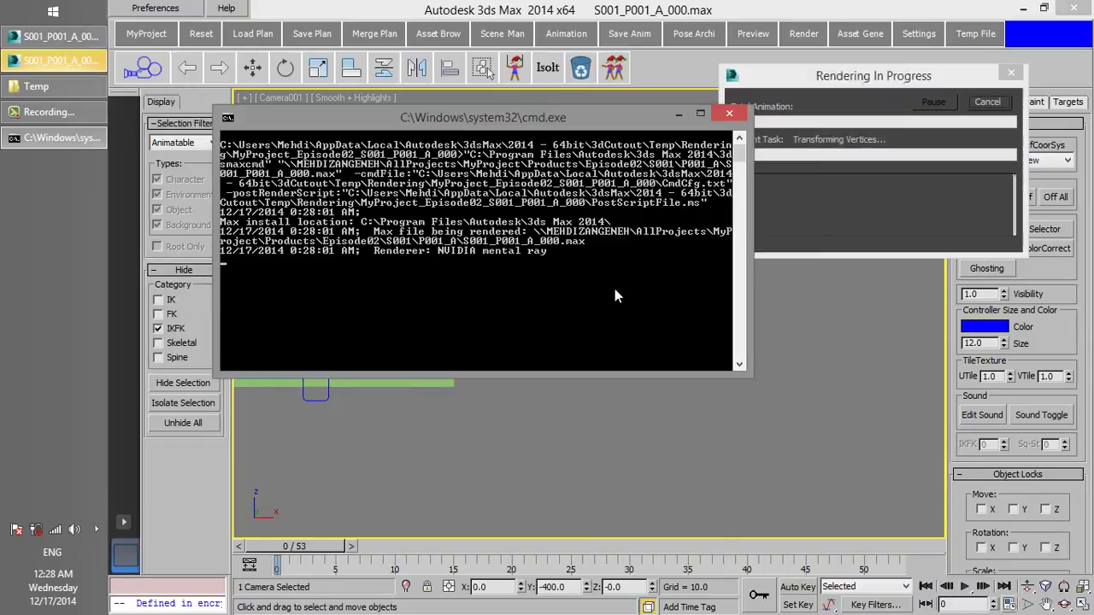
pyautogui.moveTo(518, 112); pyautogui.dragTo(853, 287)
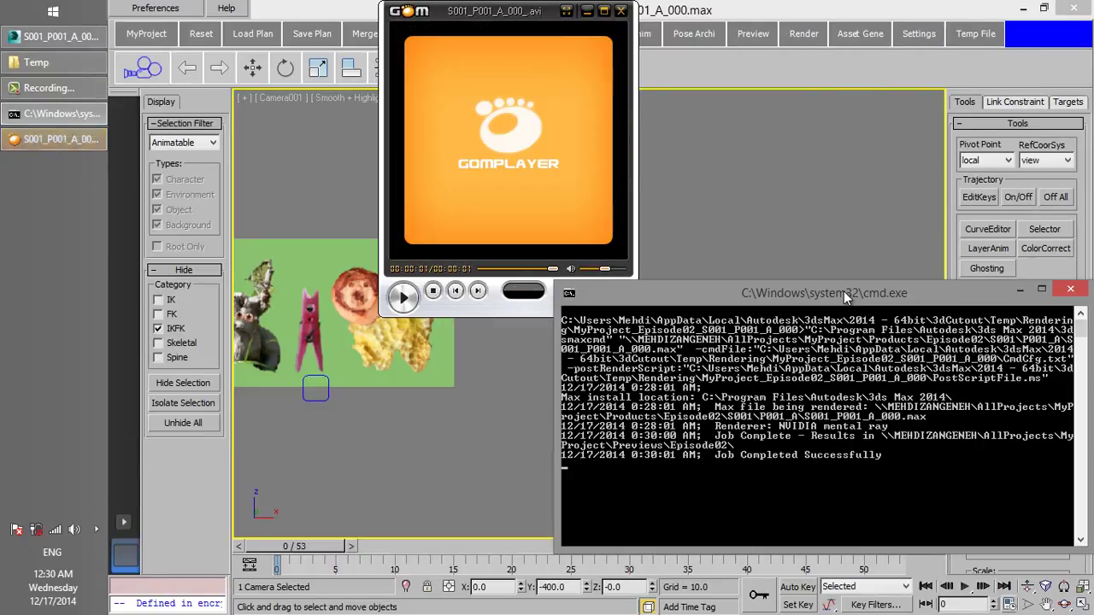
# Play the rendered preview AVI a few times, then close the video player
pyautogui.click(400, 296)
pyautogui.click(400, 295)
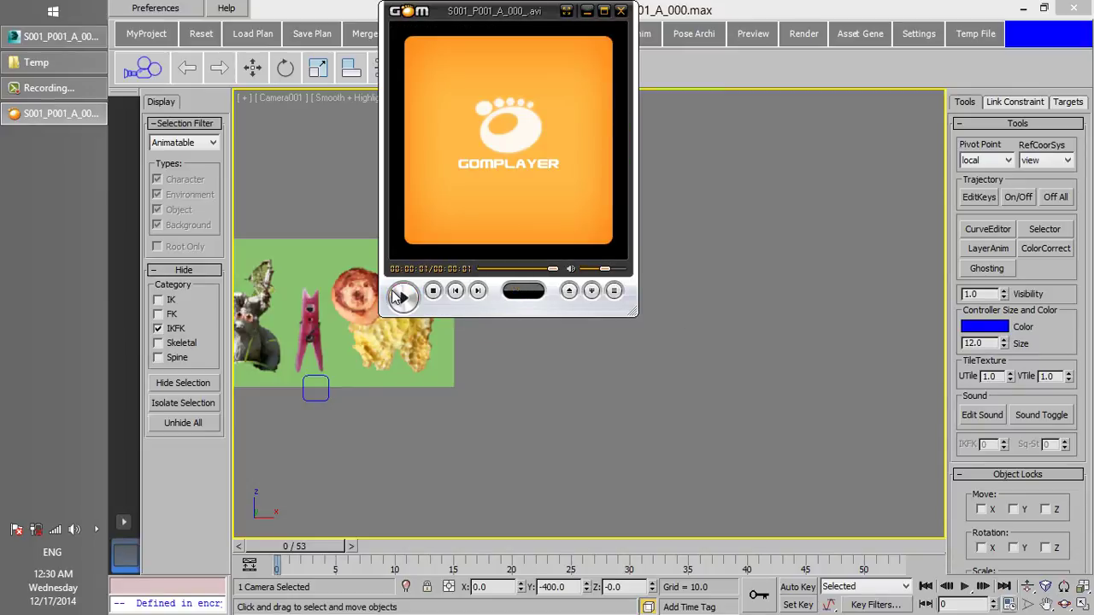
pyautogui.click(397, 296)
pyautogui.click(621, 12)
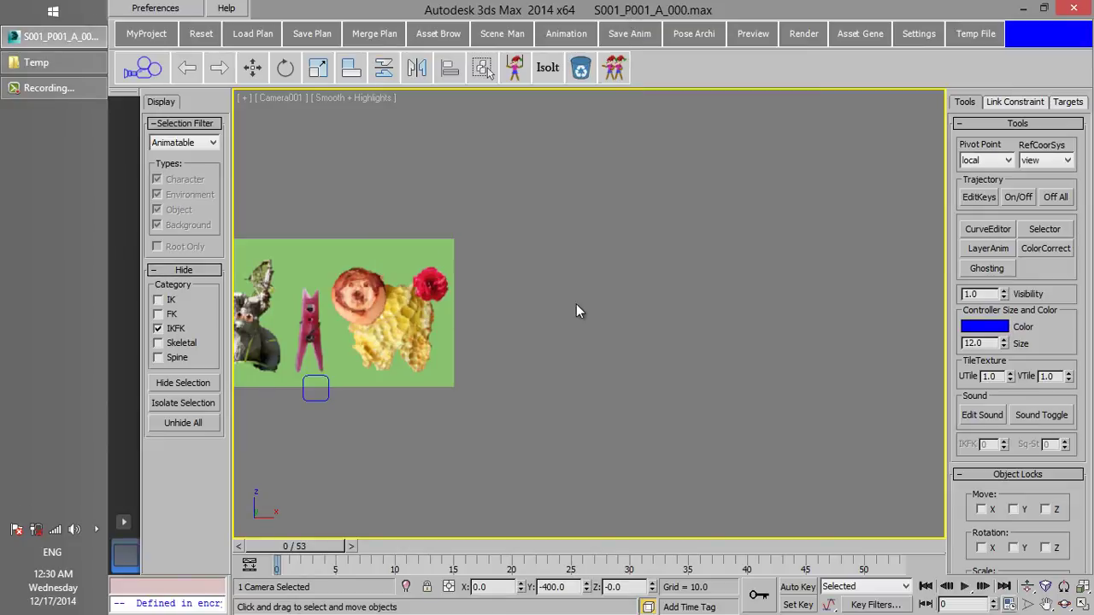
# Clear Episode02's preview preset in MyProject, then open the Output File dialog and cancel it
pyautogui.click(156, 8)
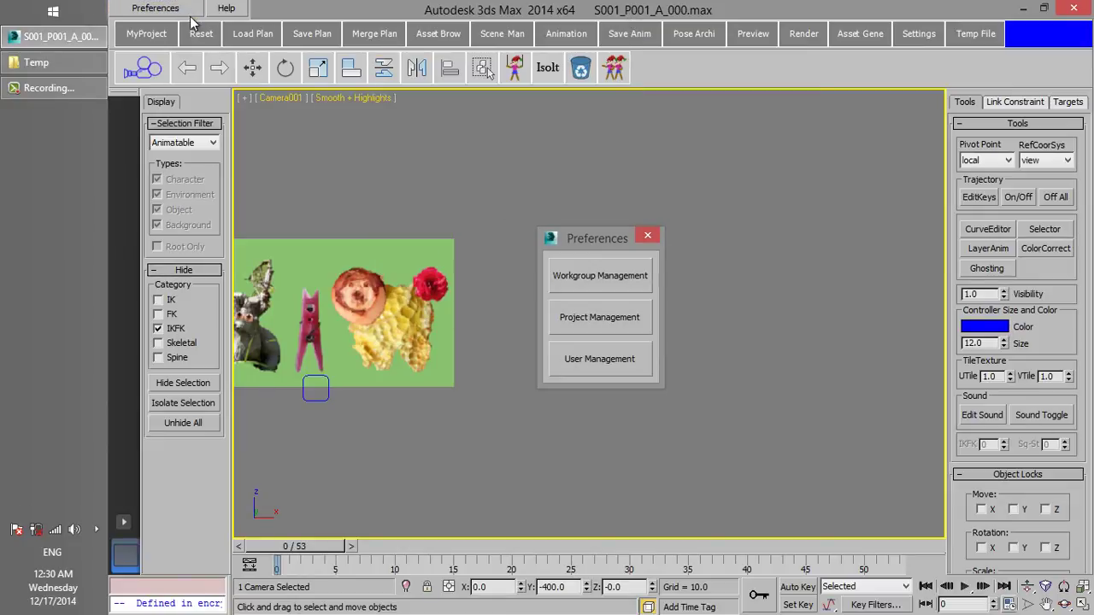
pyautogui.click(610, 330)
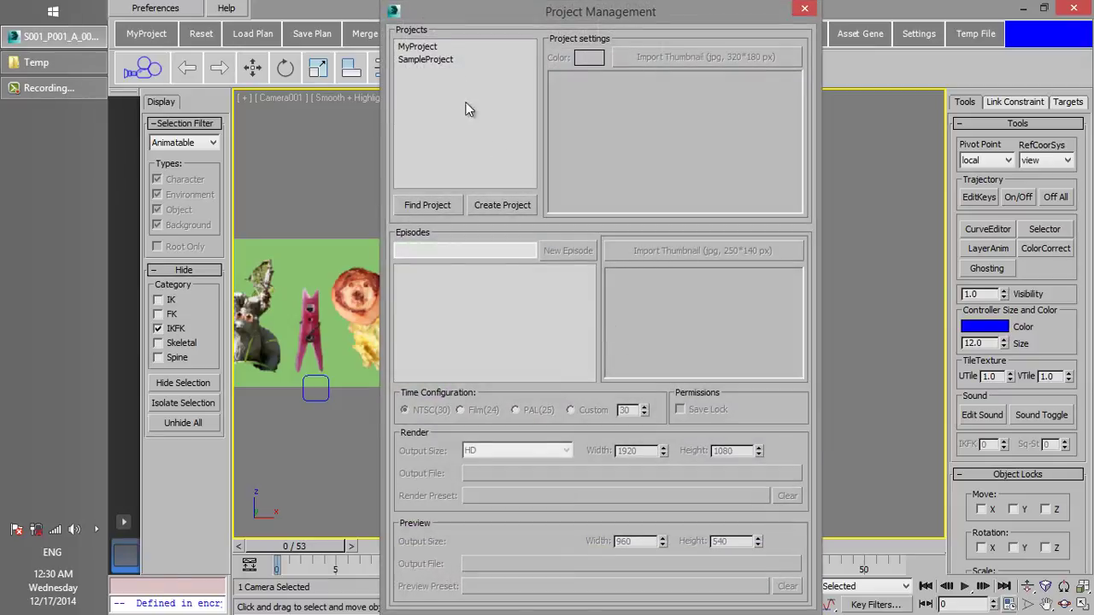
pyautogui.click(417, 46)
pyautogui.click(423, 284)
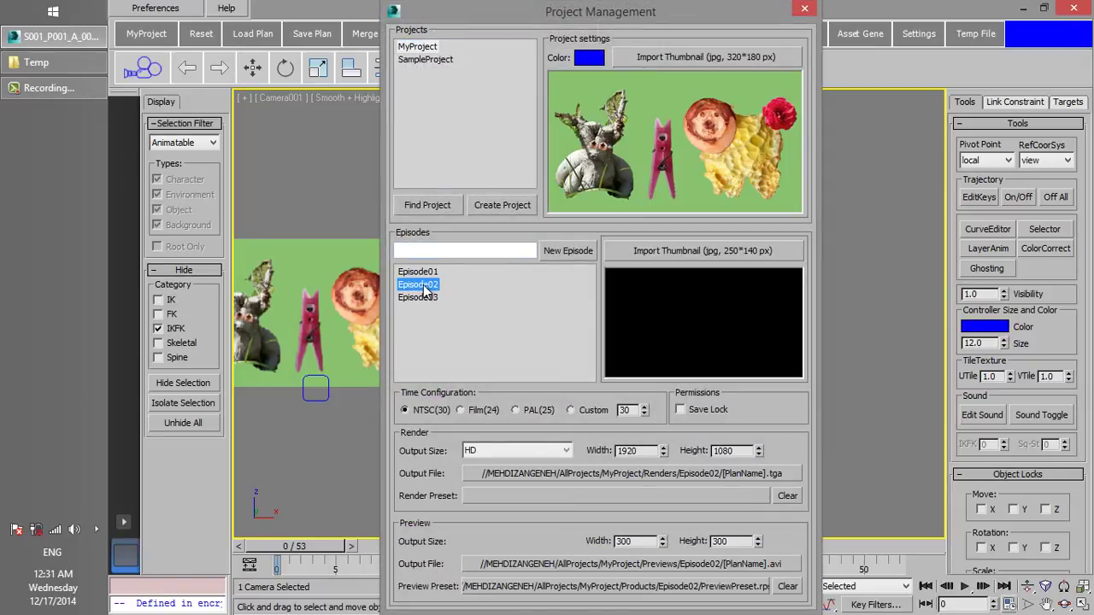
pyautogui.click(794, 590)
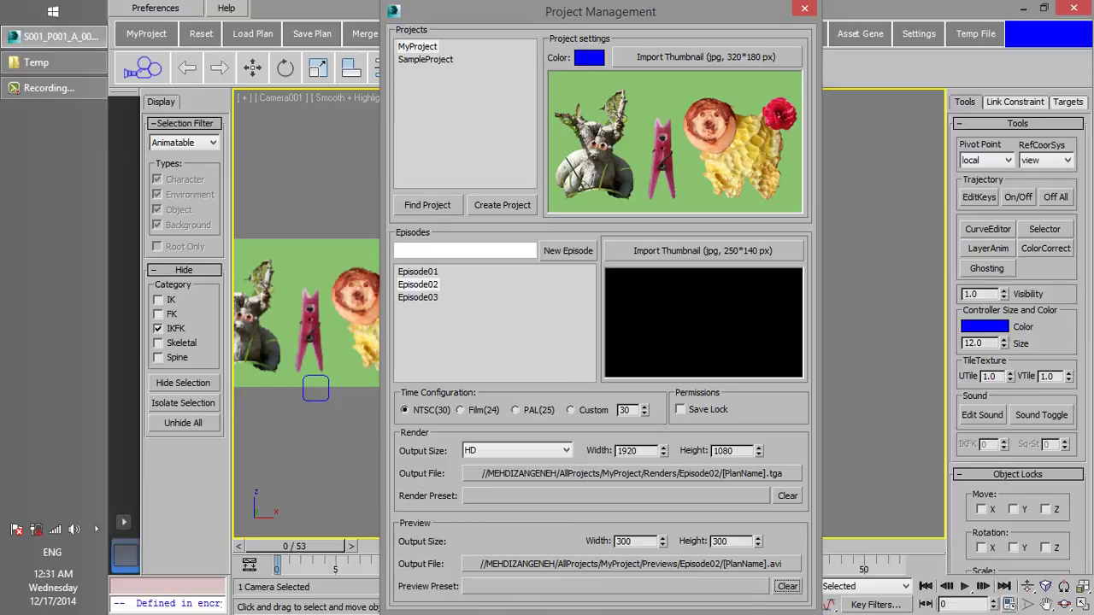
pyautogui.click(689, 474)
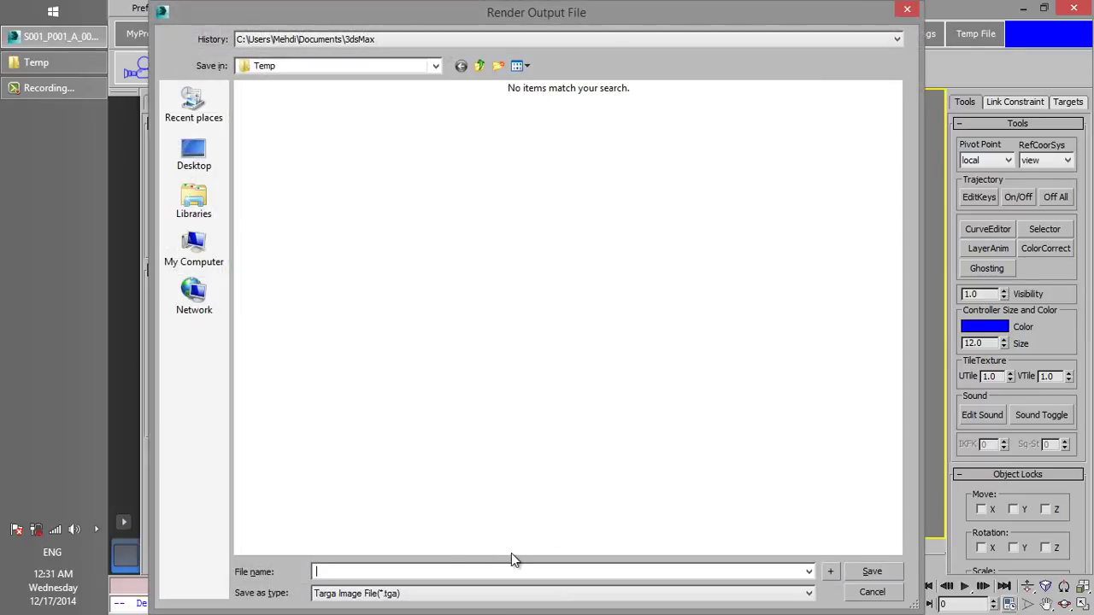
pyautogui.click(872, 593)
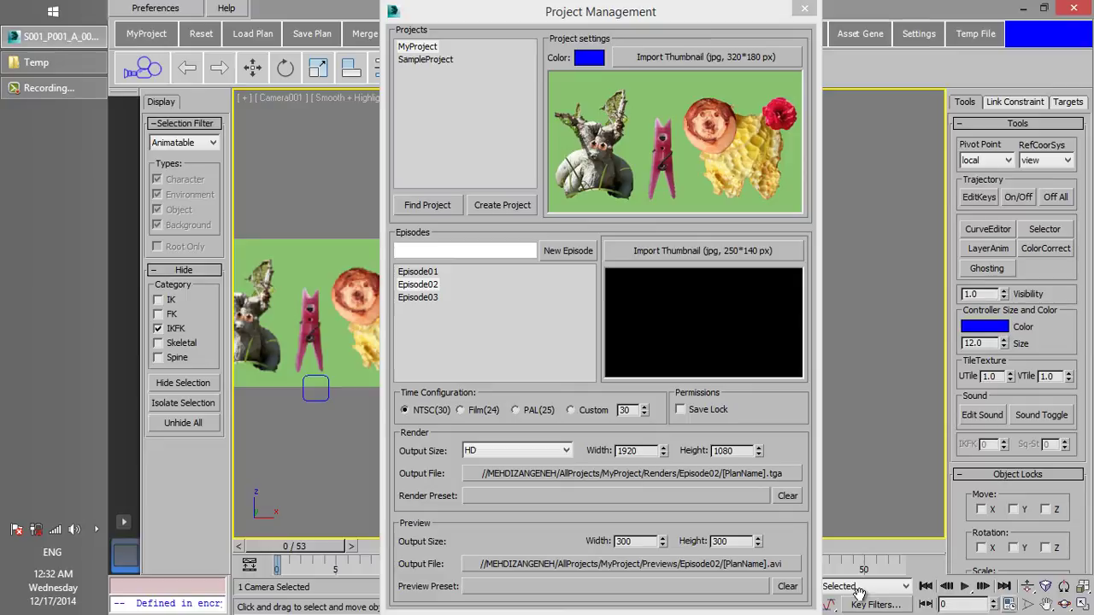
# Turn on Save Lock for Episode02, close Project Management, and try saving the plan to Episode02
pyautogui.click(681, 410)
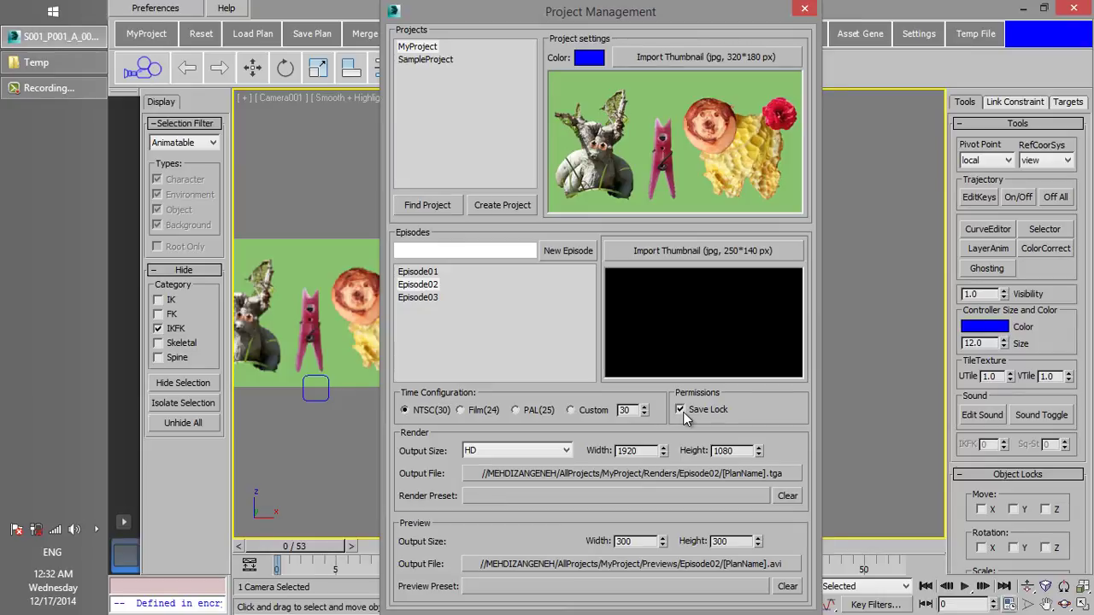
pyautogui.click(804, 8)
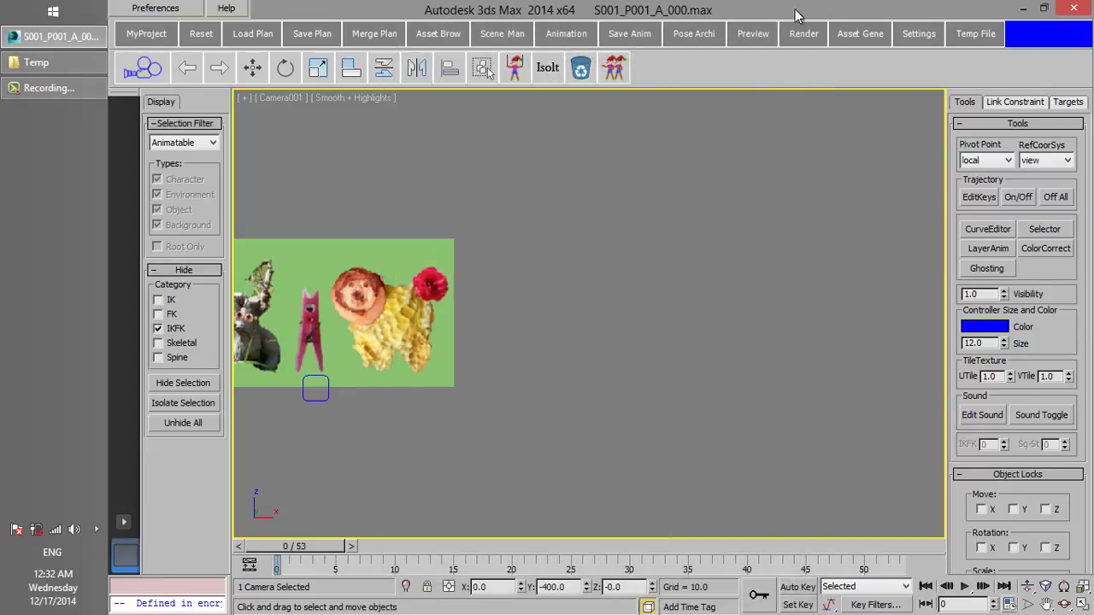
pyautogui.click(327, 38)
pyautogui.moveTo(579, 71); pyautogui.dragTo(577, 14)
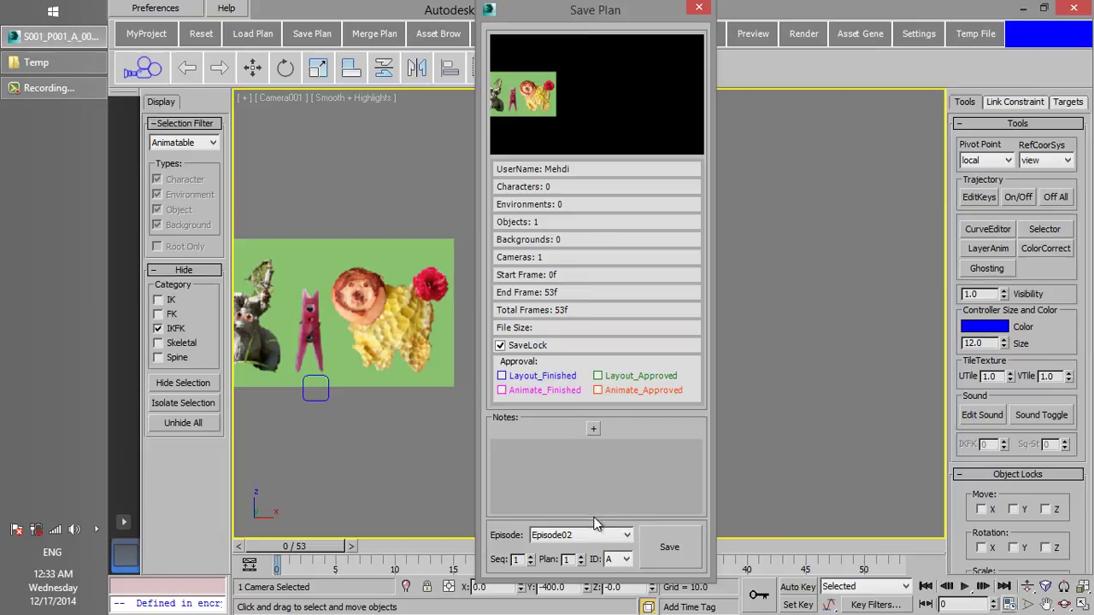
pyautogui.click(667, 547)
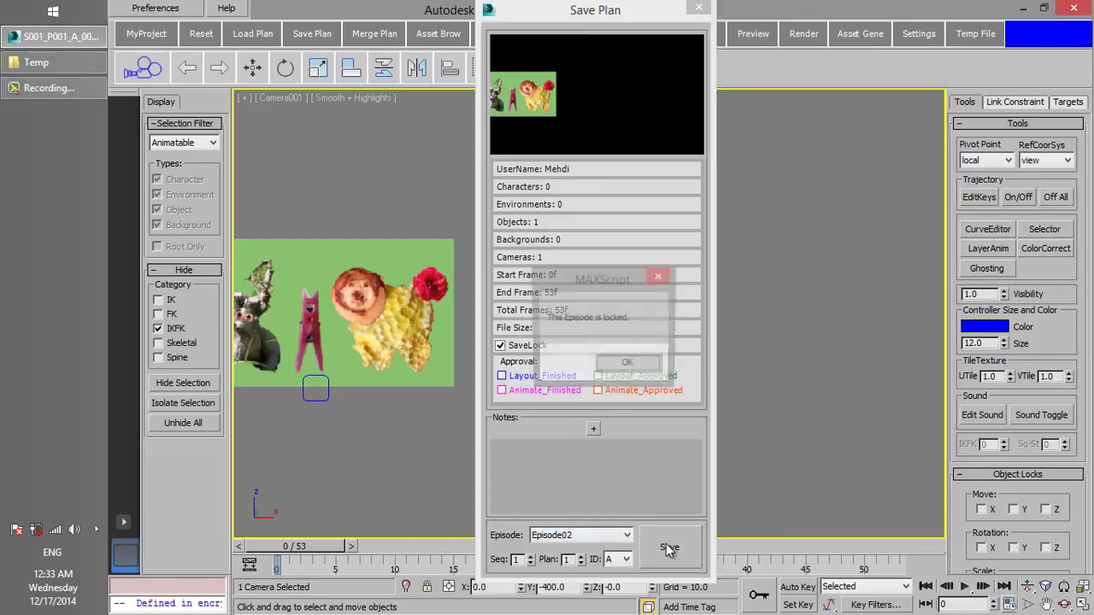